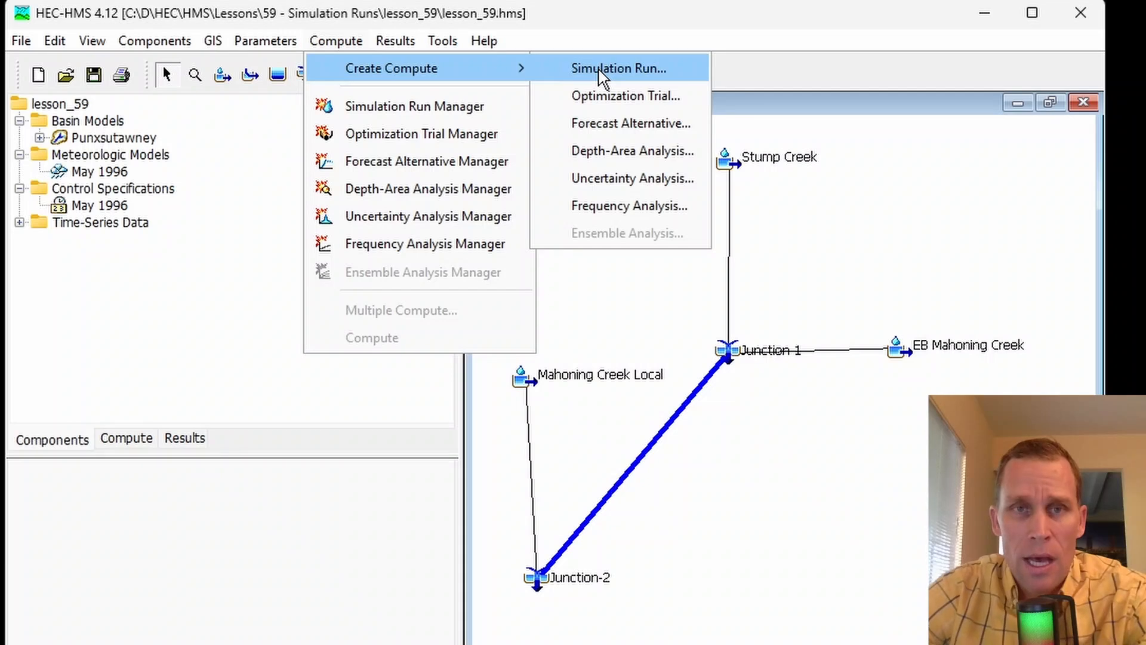
- Review the Punxsutawney basin model, the May 1996 meteorologic model and the May 1996 control specifications
click(601, 14)
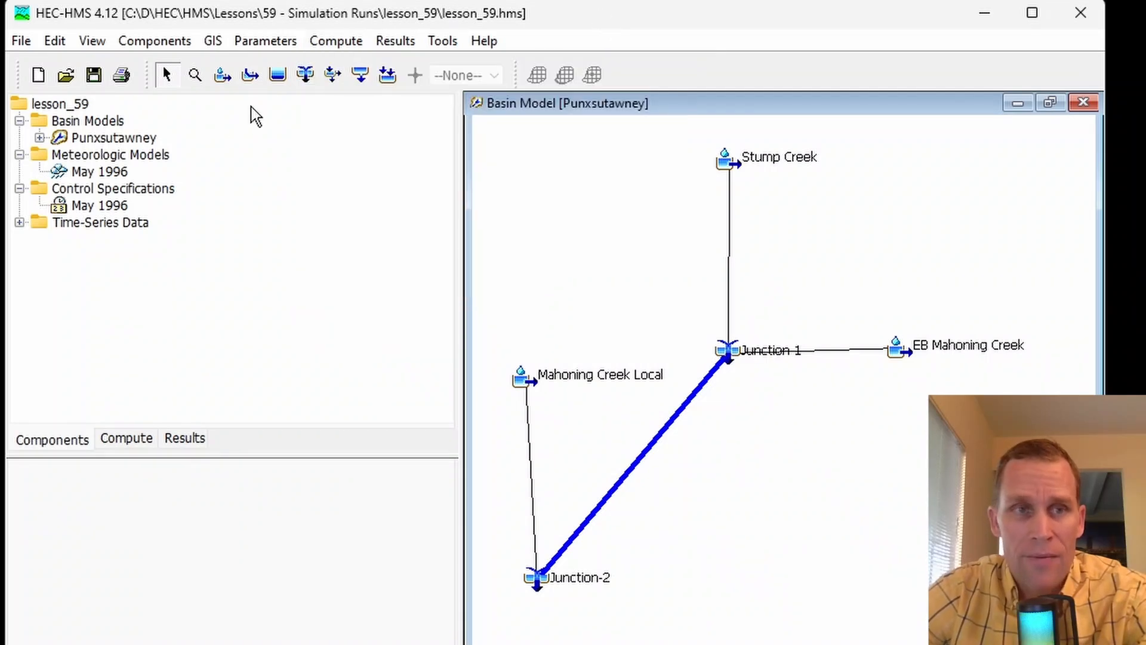
click(103, 141)
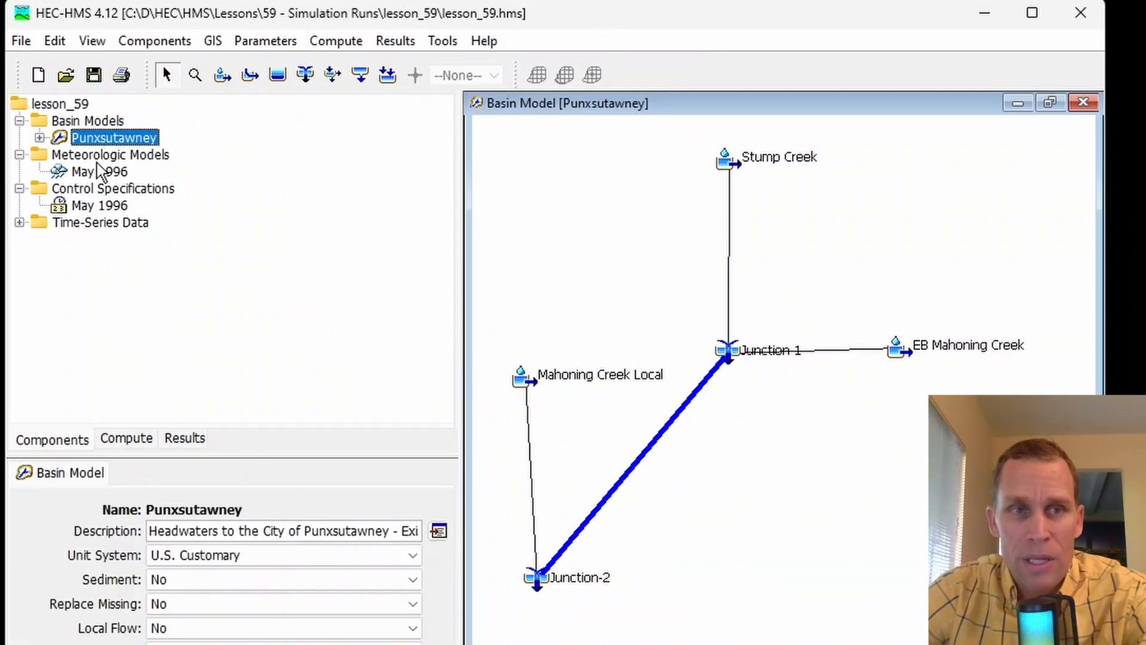
click(100, 173)
click(100, 223)
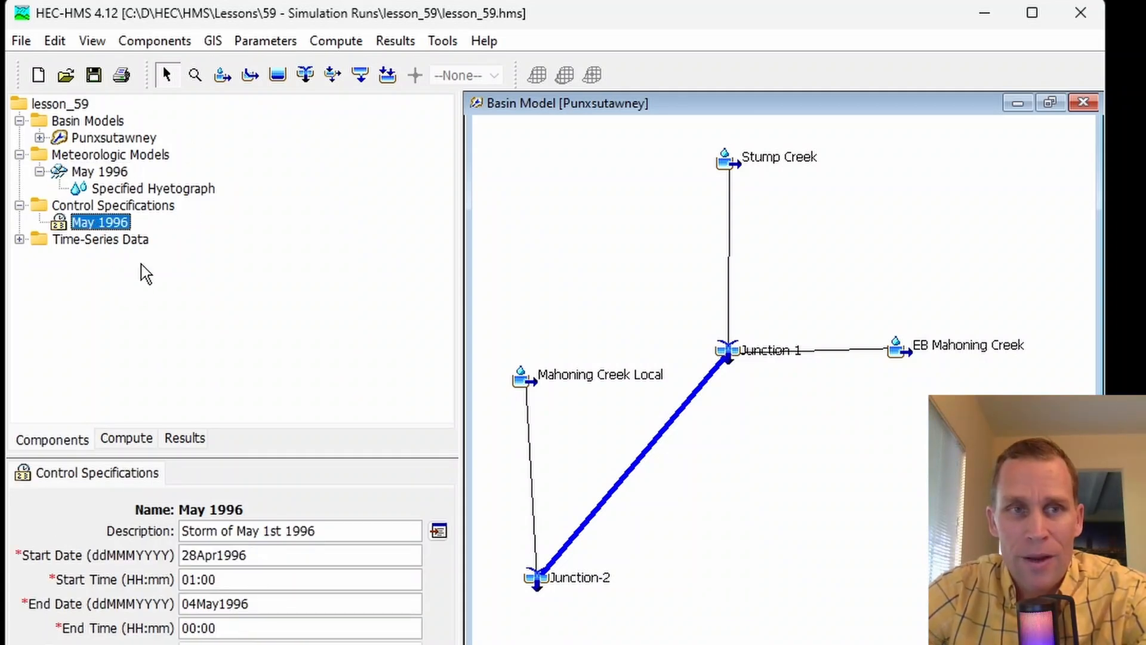
click(39, 171)
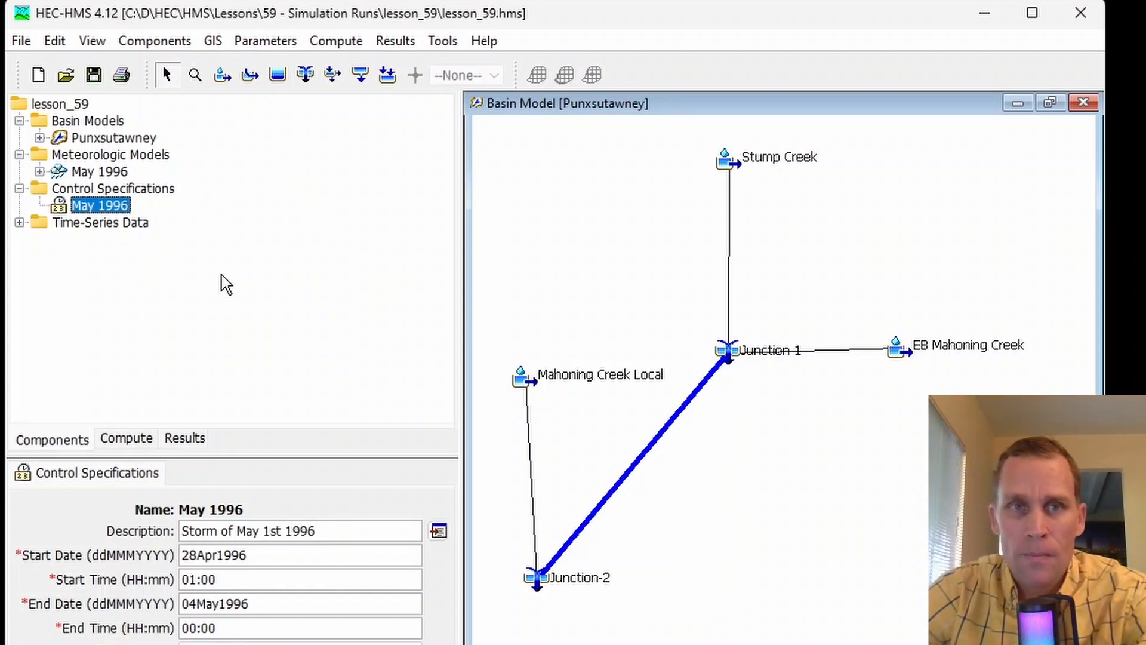
click(394, 46)
mouse_move(337, 47)
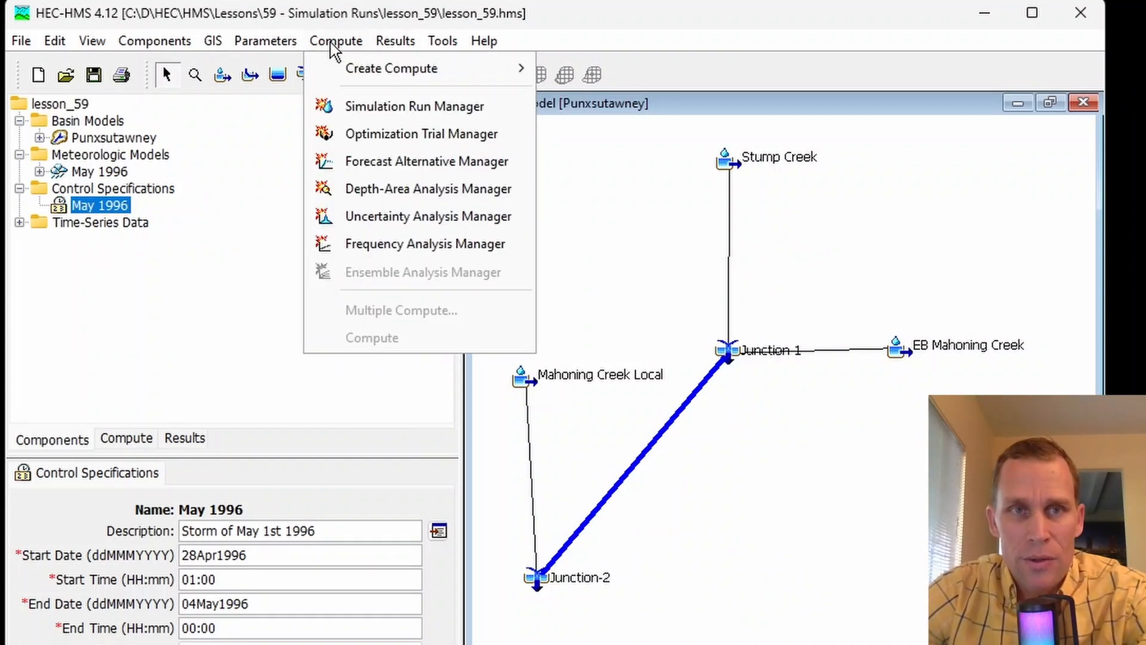
mouse_move(358, 73)
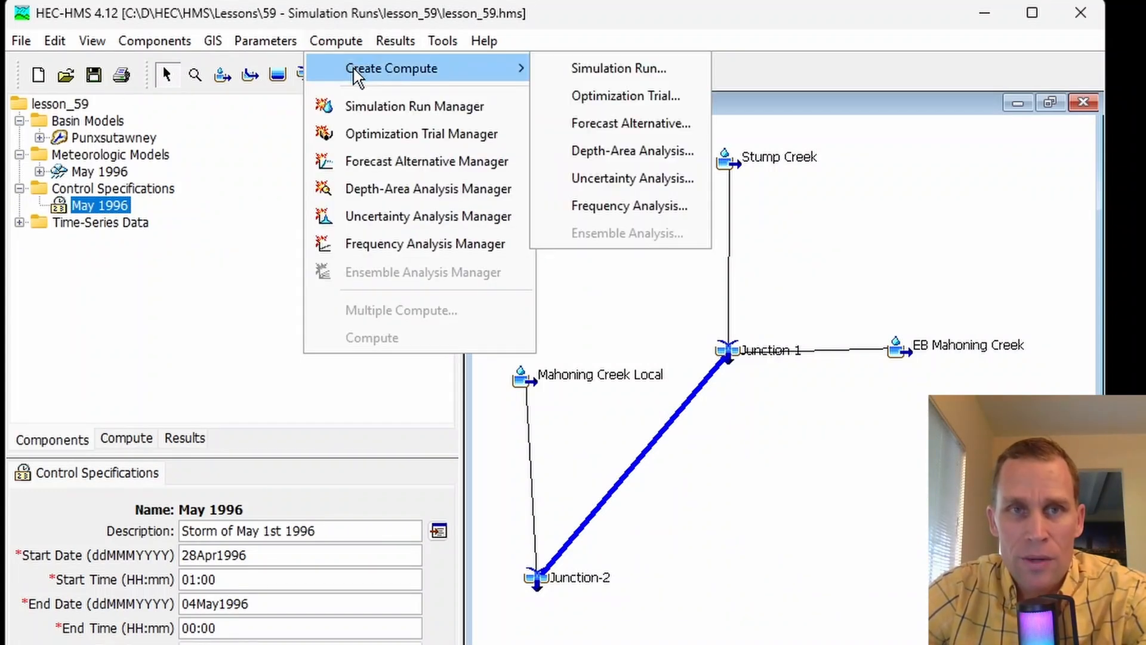
click(600, 69)
drag(524, 126, 546, 152)
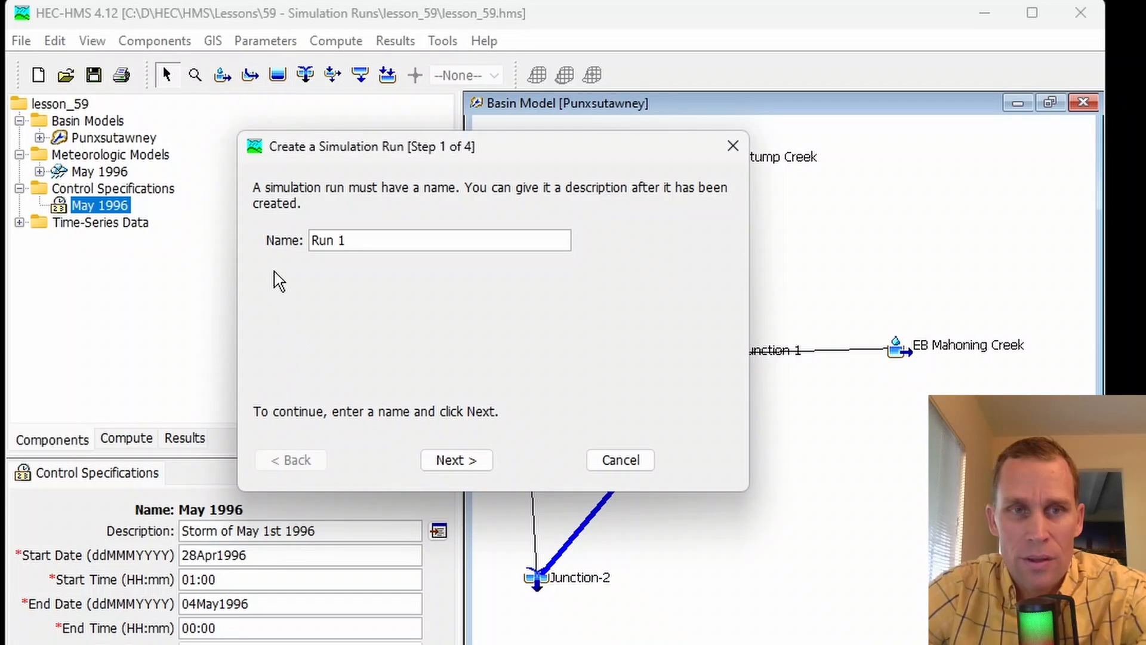
key(ctrl+a)
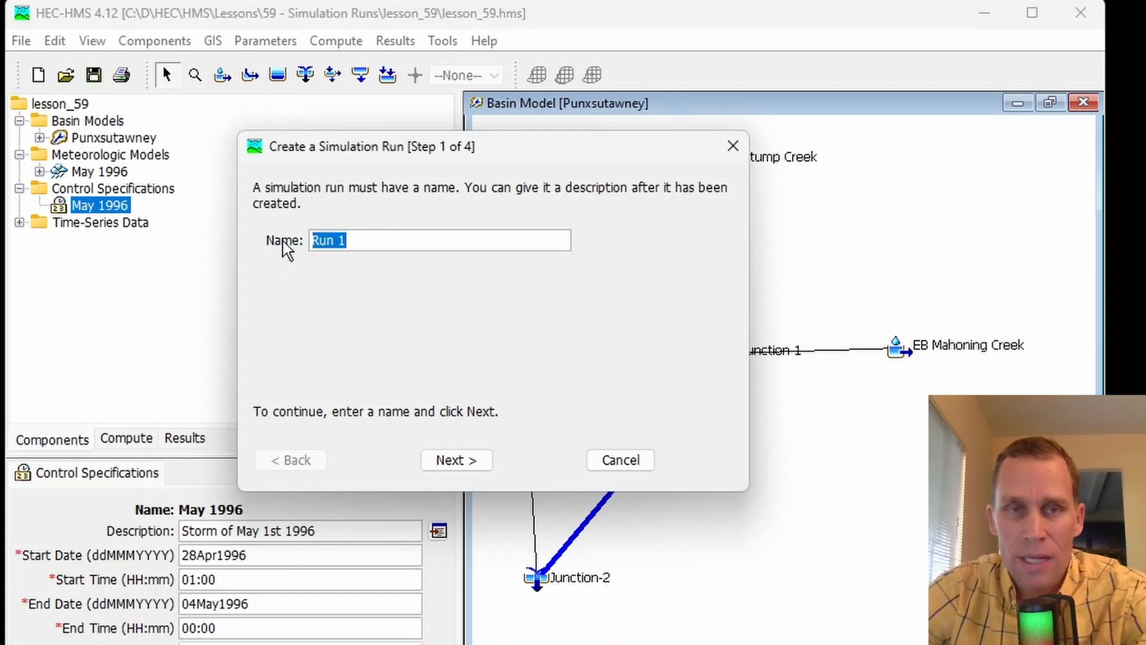
click(362, 239)
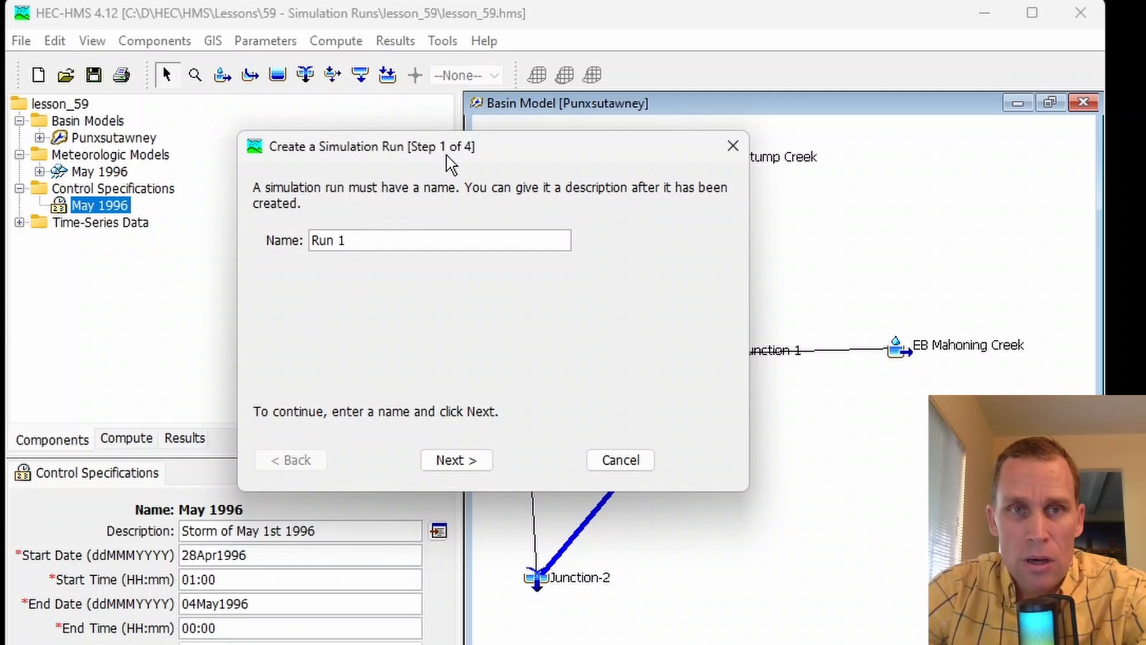
drag(450, 153, 439, 154)
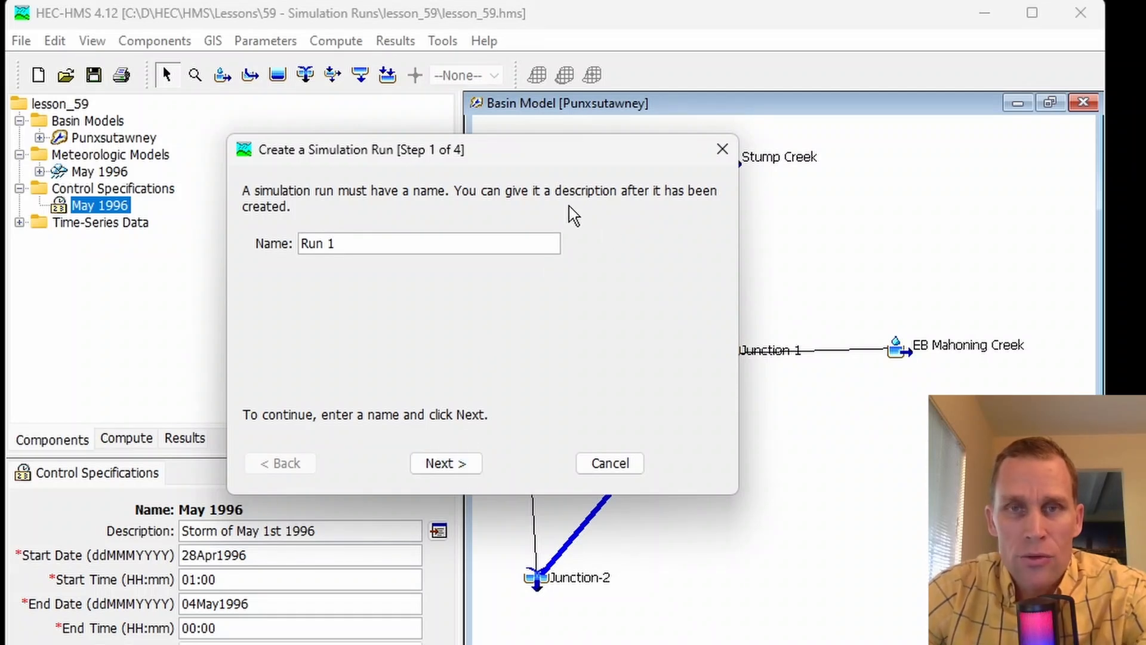
click(731, 147)
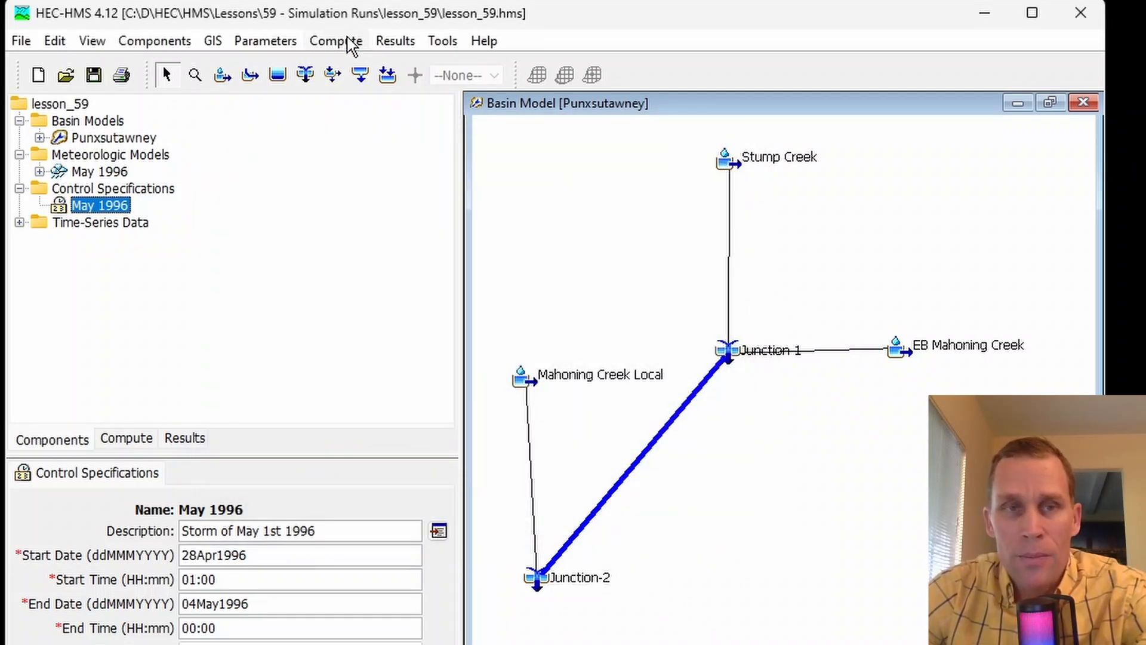
- Open the Simulation Run Manager
click(384, 43)
mouse_move(337, 60)
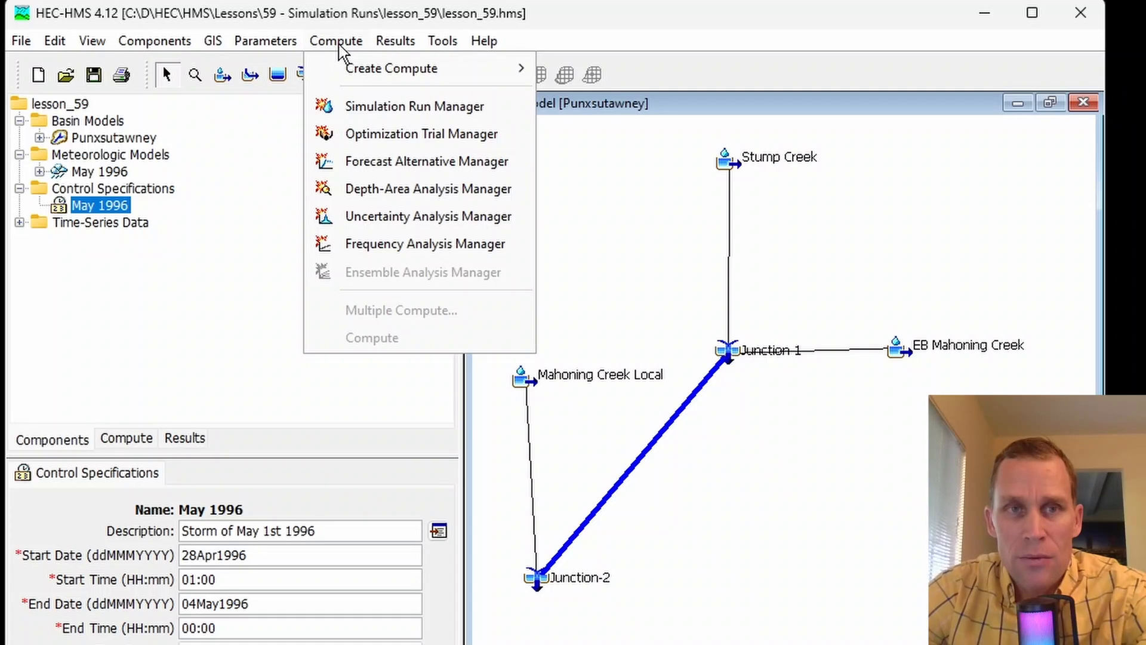
click(346, 19)
click(345, 46)
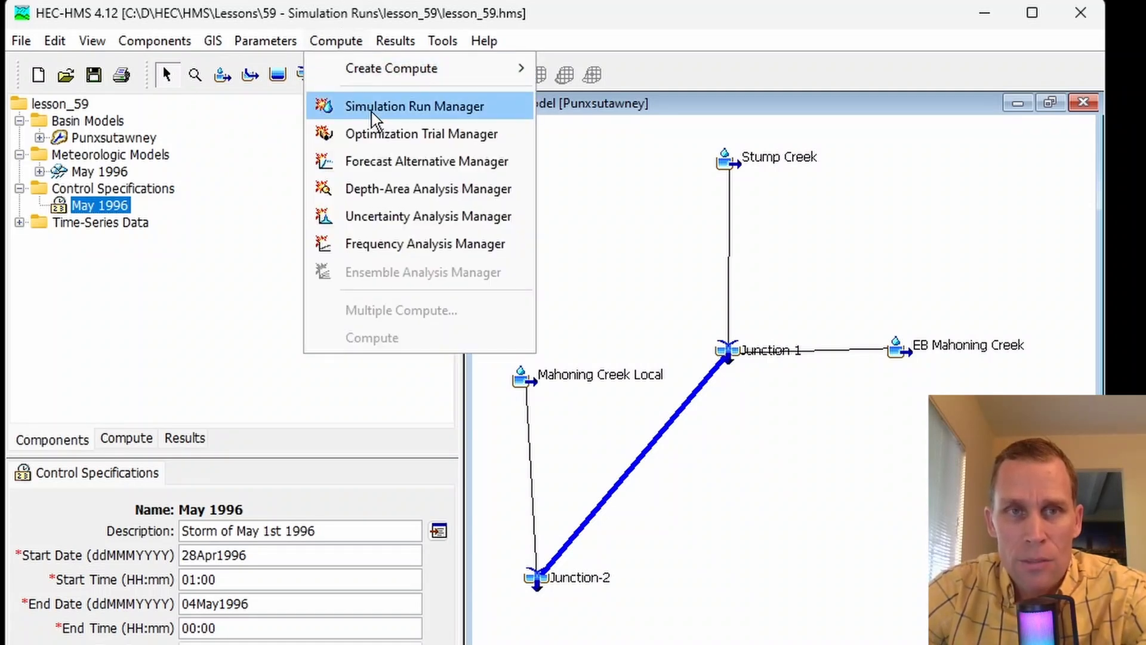
mouse_move(372, 75)
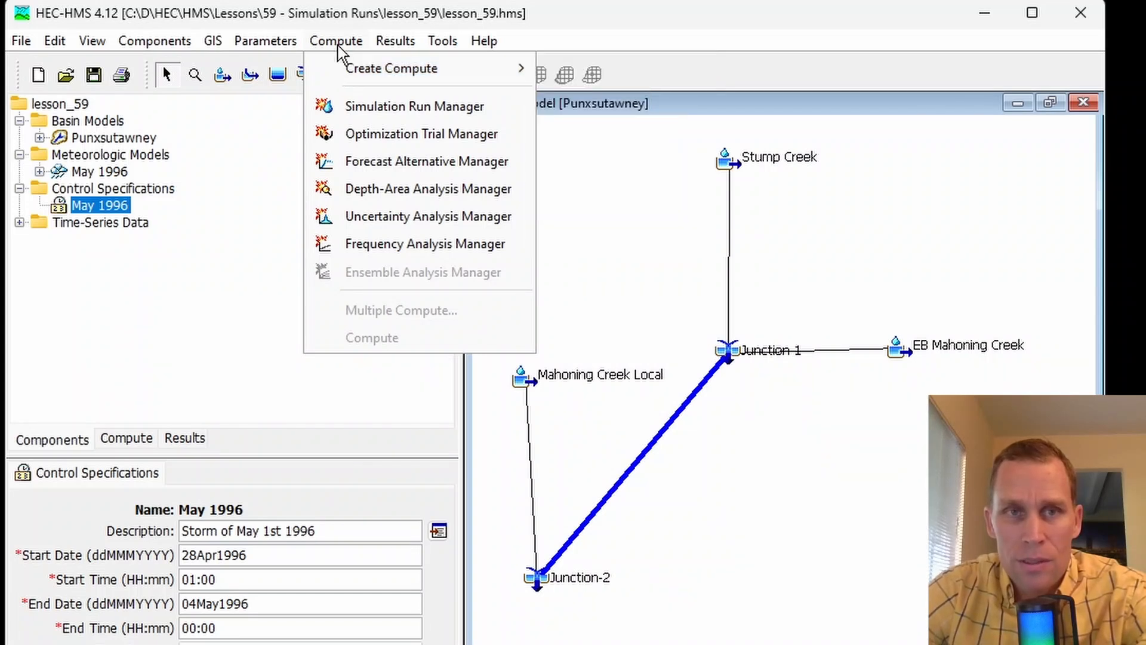
click(371, 106)
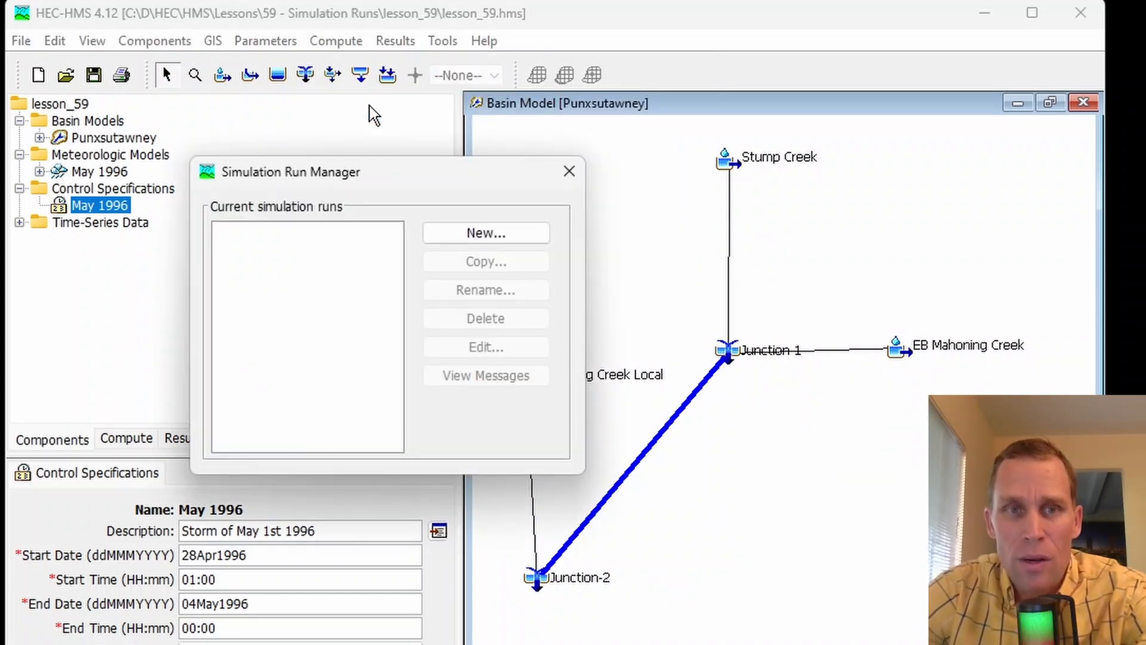
drag(383, 178, 434, 172)
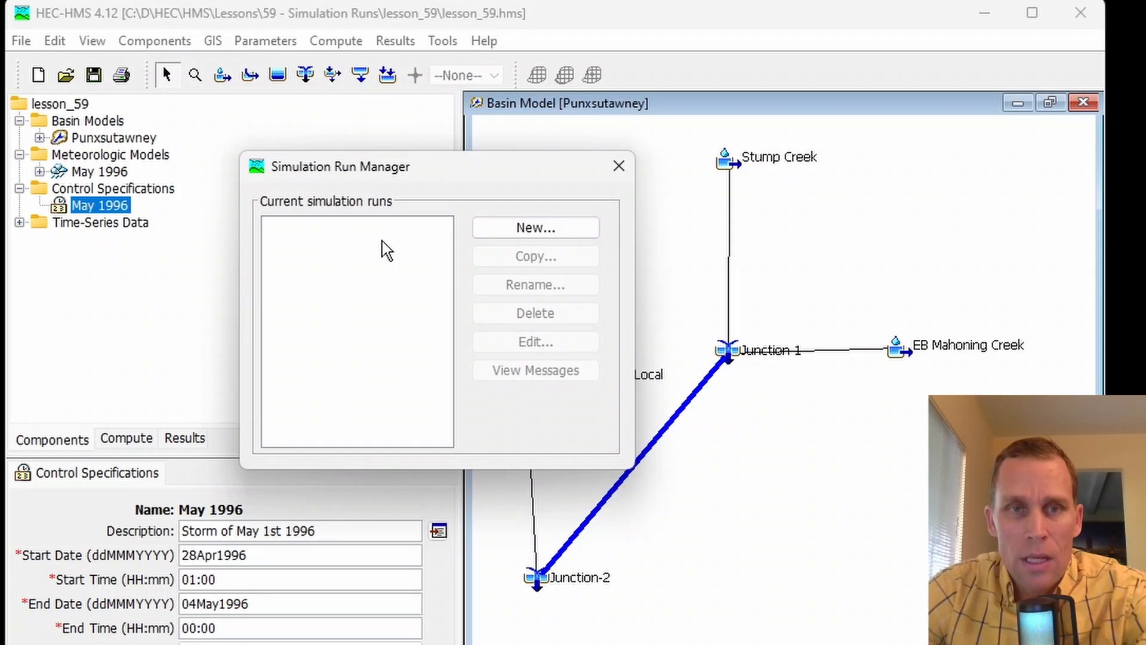
- Start a new simulation run in the manager and name it May 1996
click(525, 238)
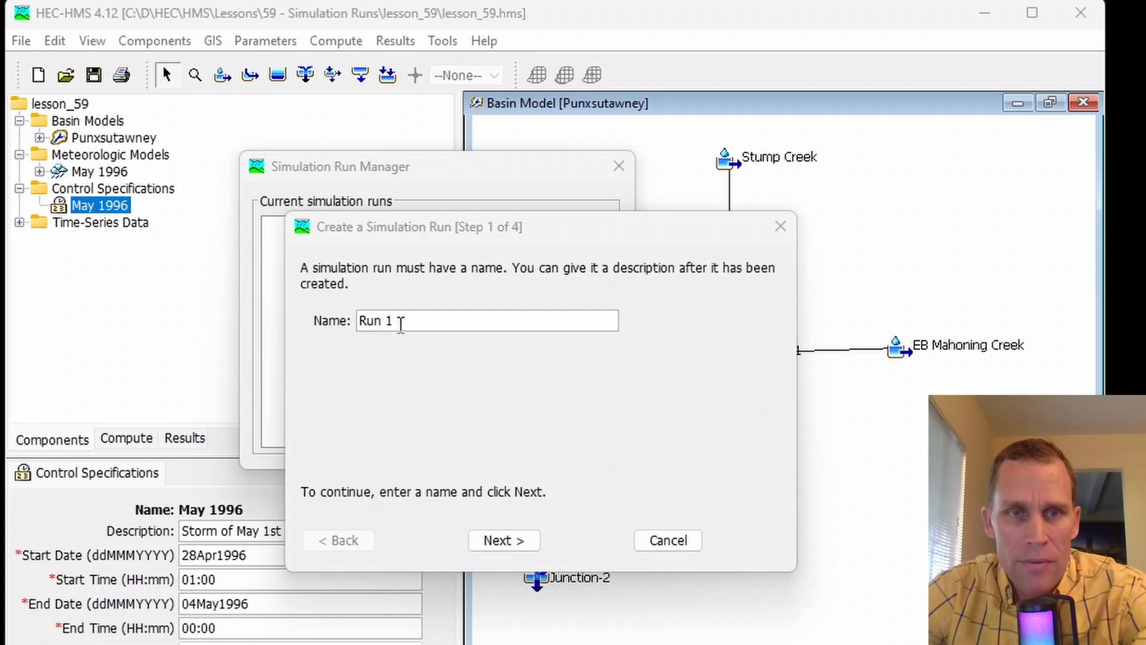
drag(400, 325, 323, 336)
drag(396, 321, 323, 317)
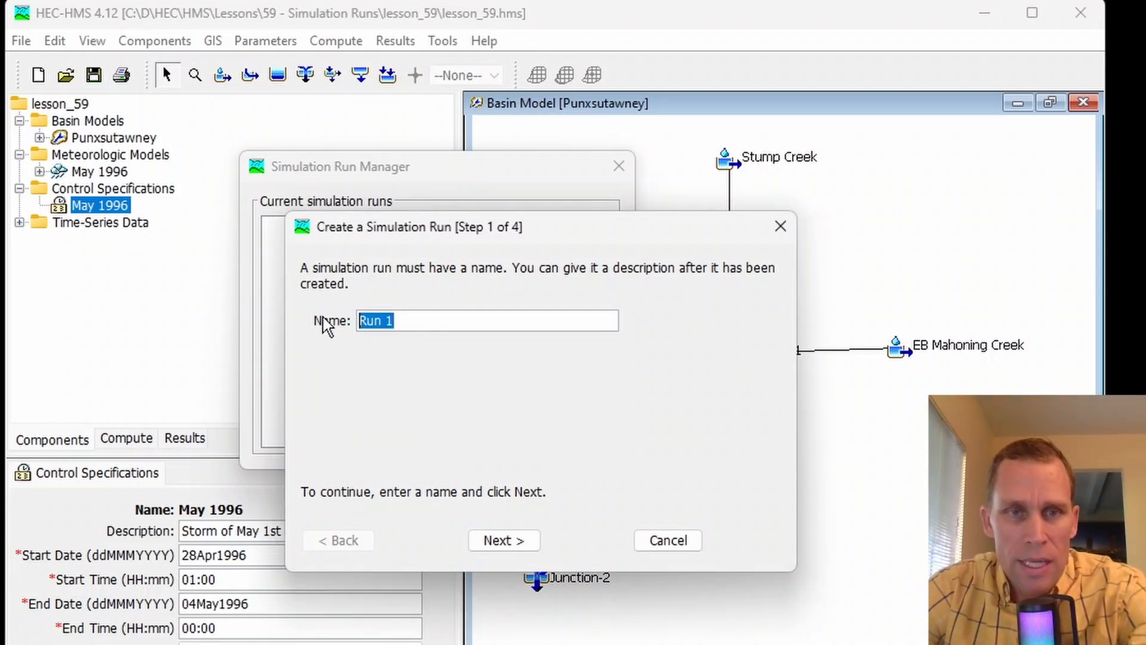
text(May 1996)
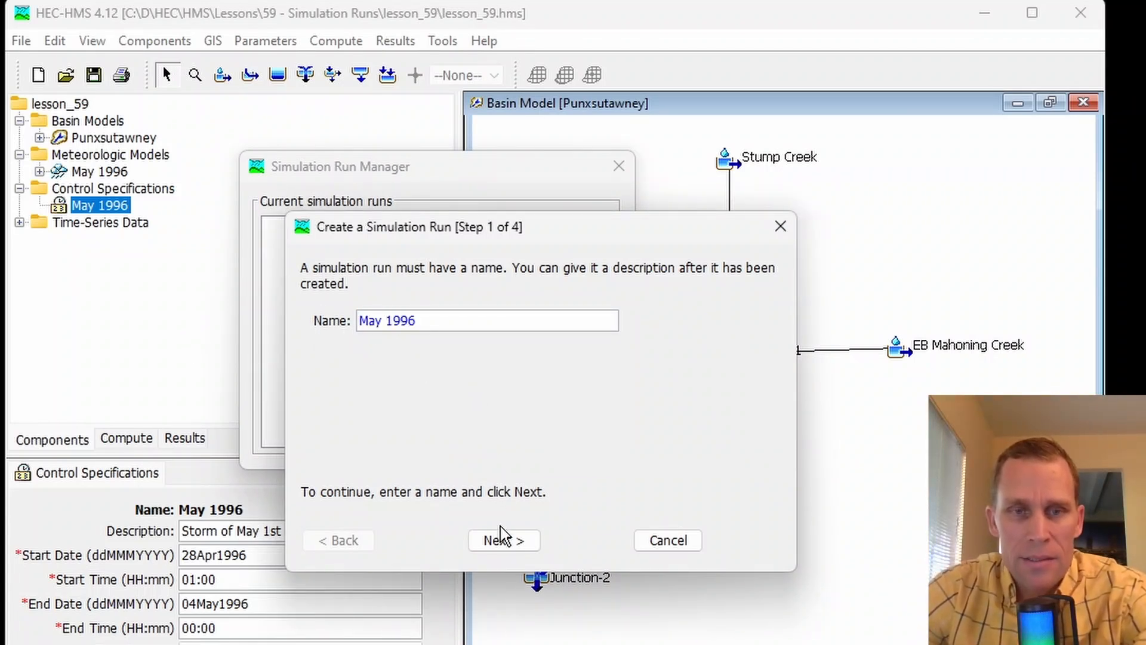
click(499, 543)
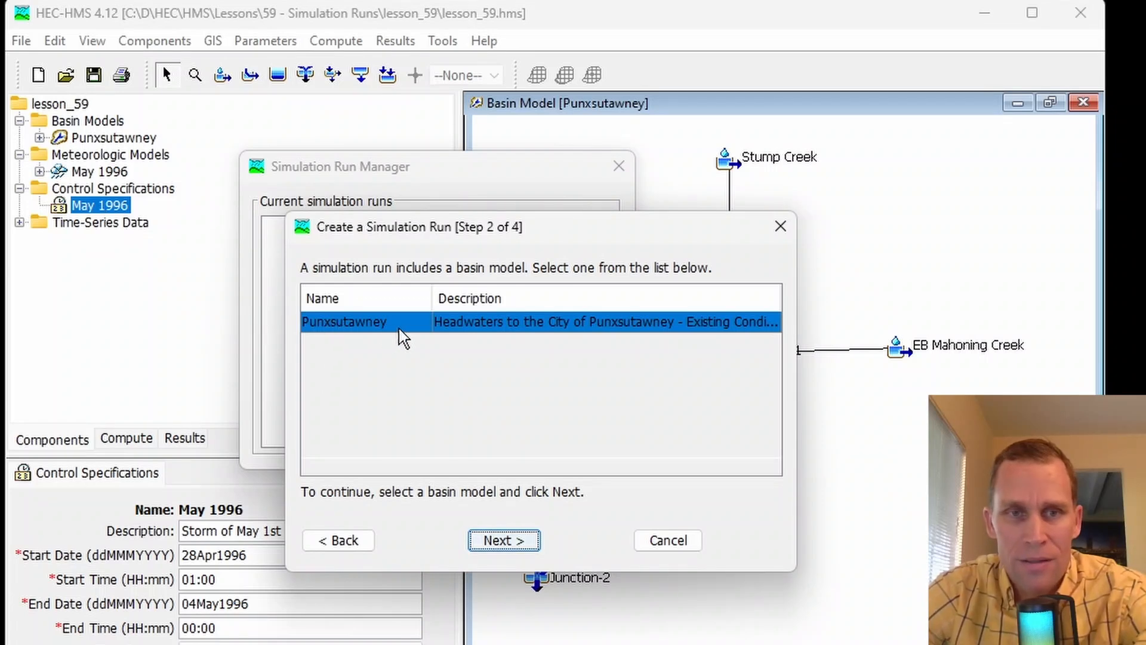
- Create the run with the Punxsutawney basin model, the May 1996 meteorologic model and the May 1996 control specifications
click(378, 325)
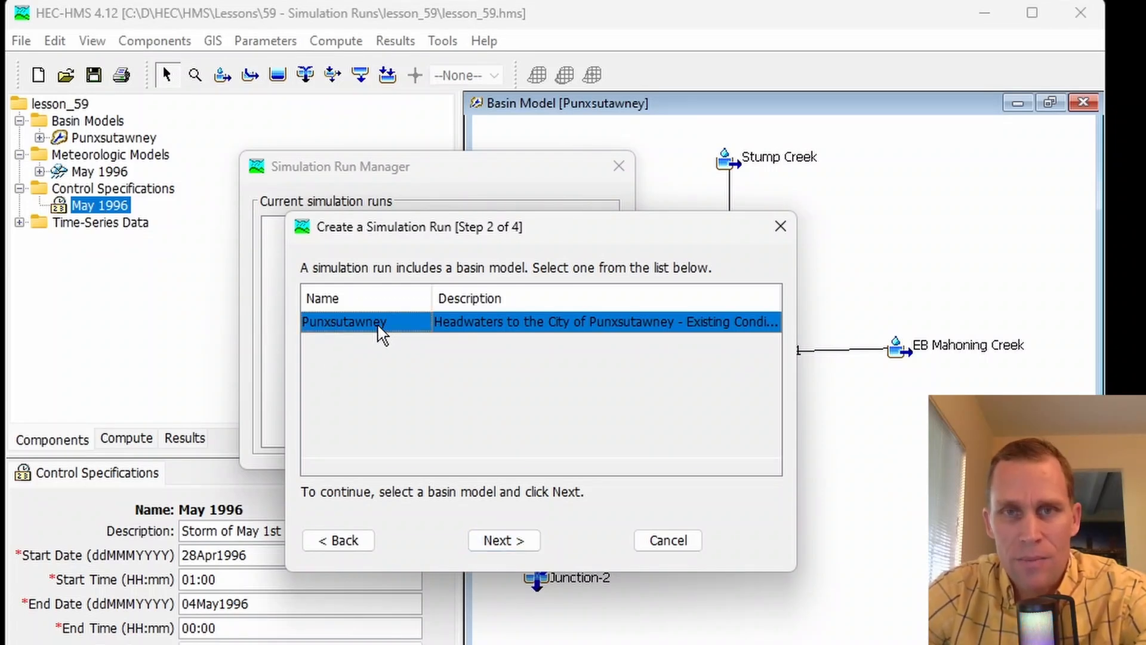
click(506, 548)
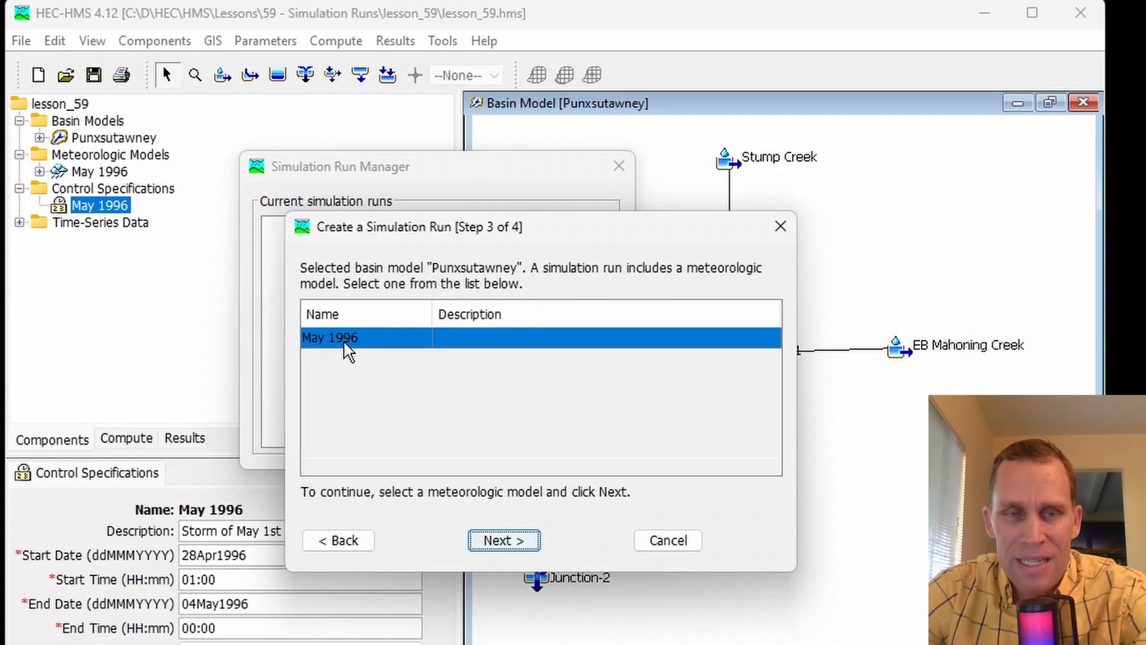
click(501, 540)
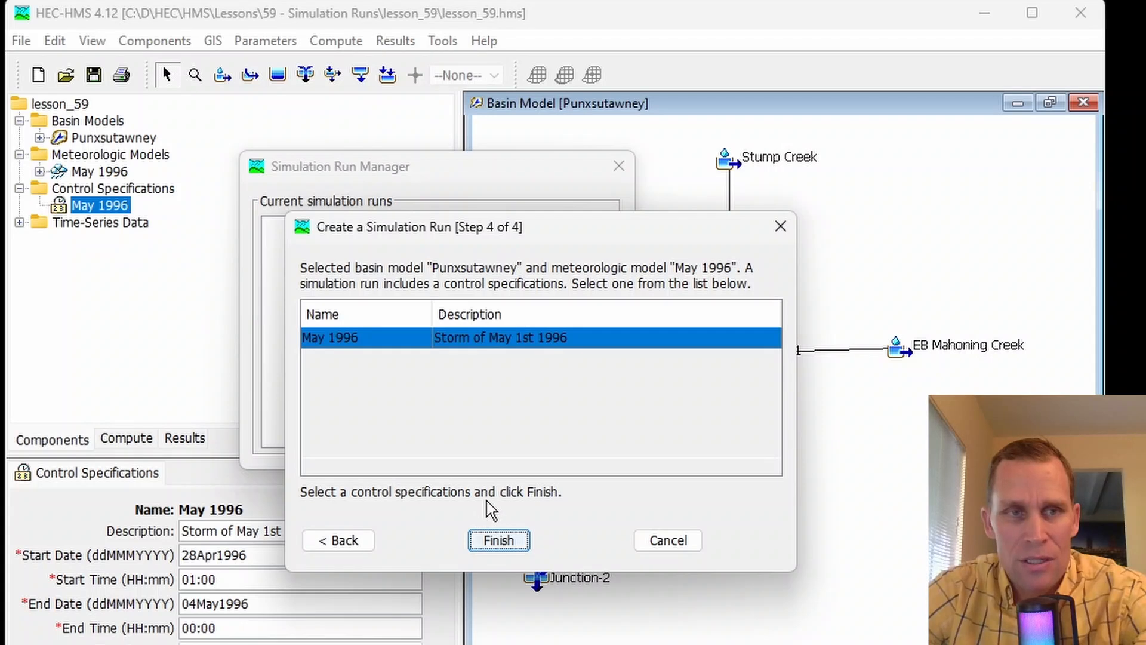
click(382, 344)
click(493, 536)
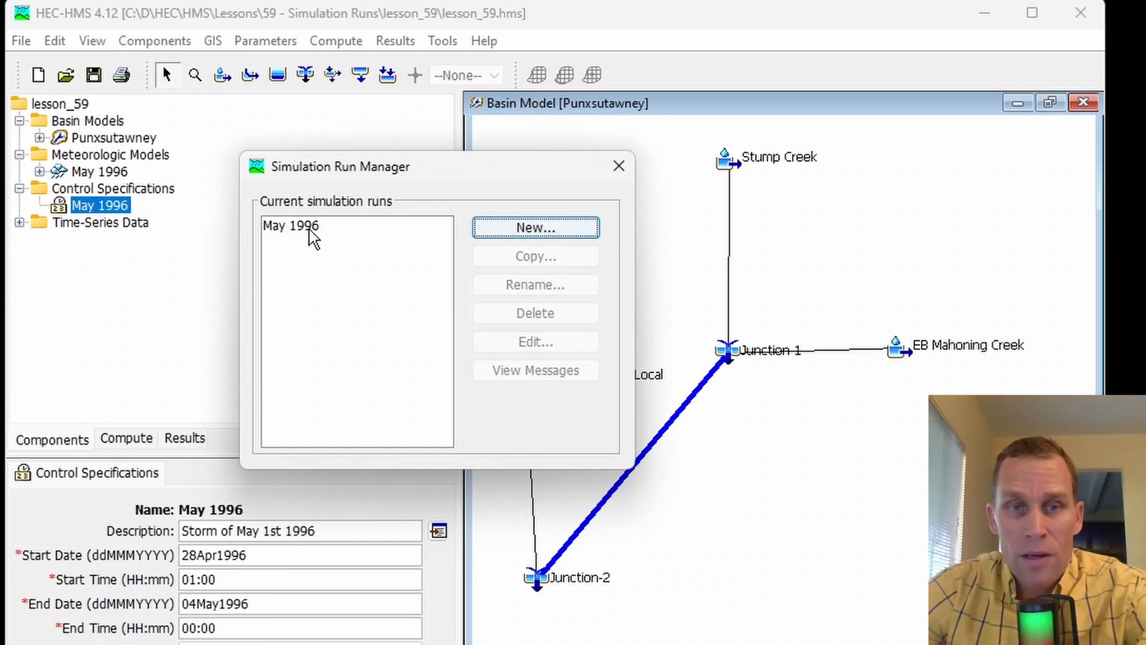
- Check the May 1996 simulation run's settings in its editor, and close the editor and the Simulation Run Manager
click(306, 230)
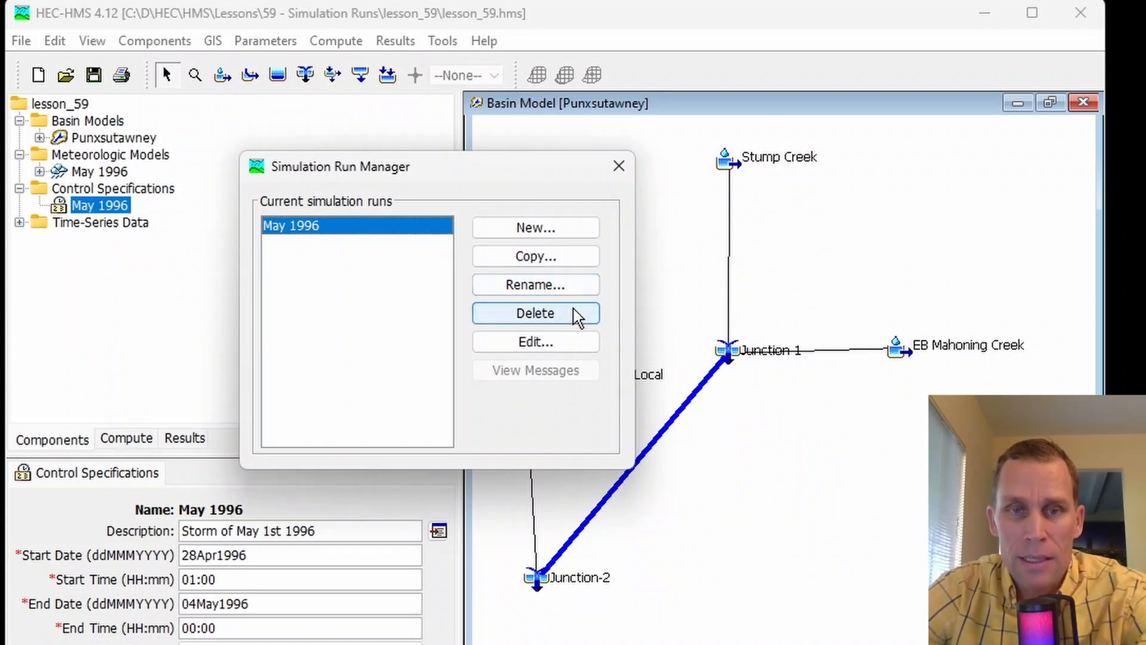
click(567, 343)
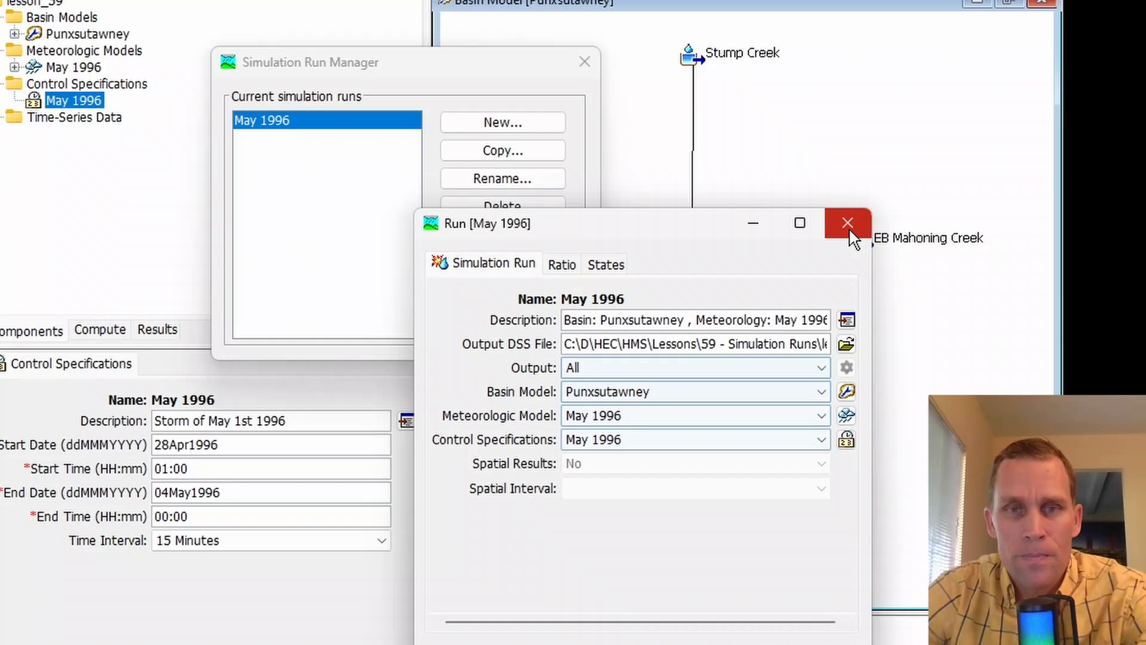
click(848, 167)
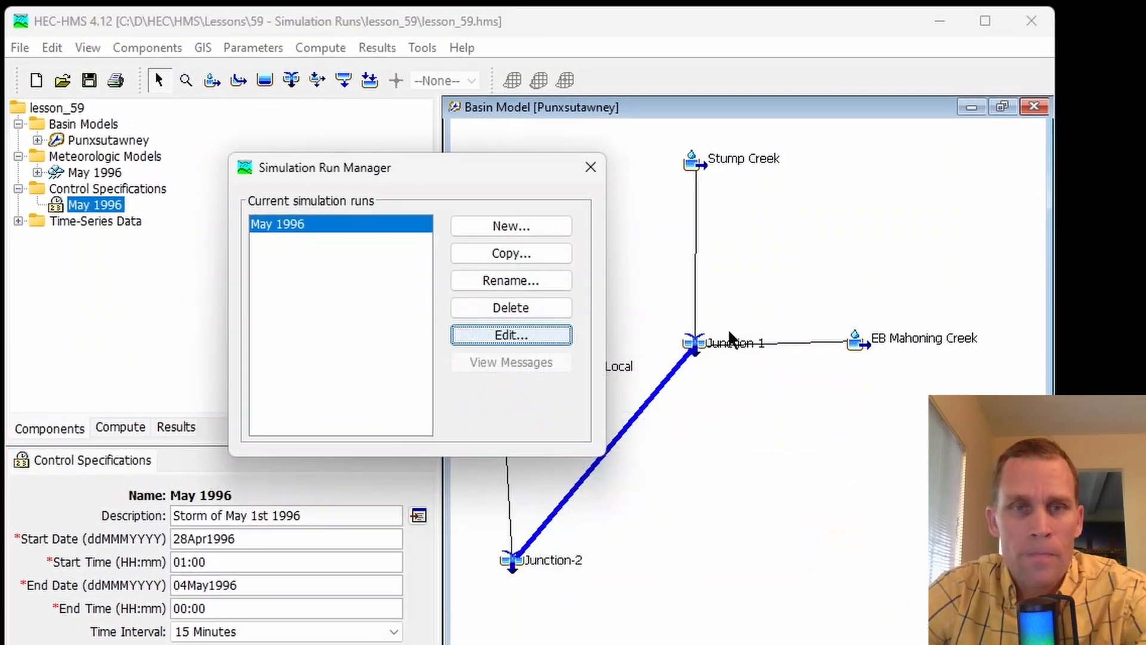
click(590, 168)
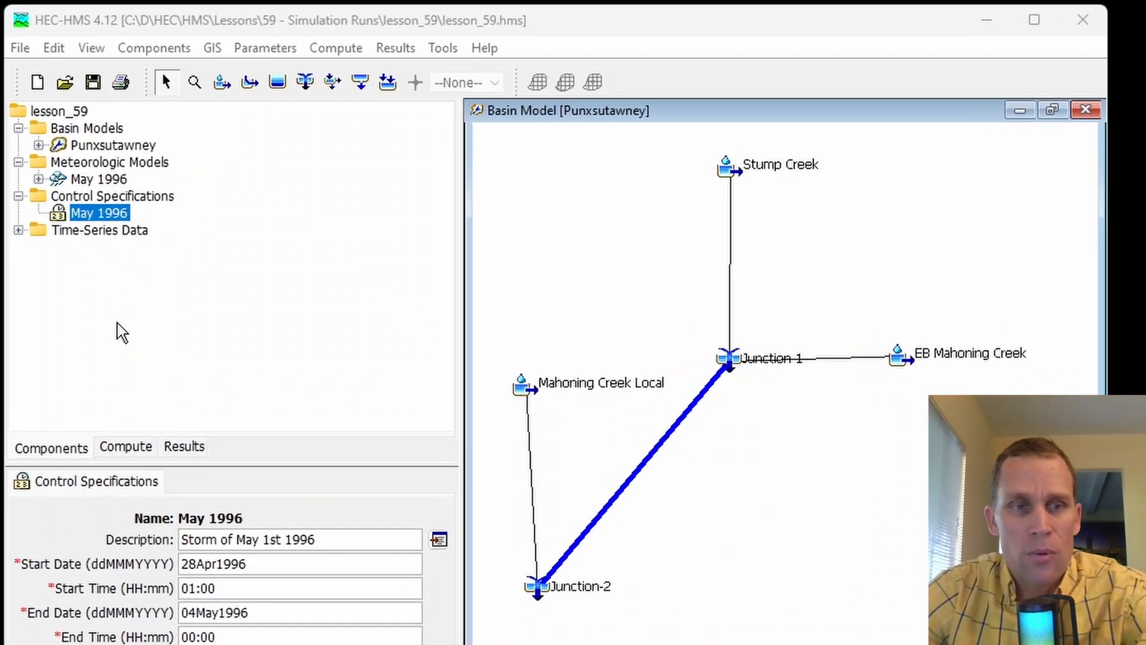
- Enlarge the component editor area and show the settings of the May 1996 run from the project's simulation runs
click(52, 430)
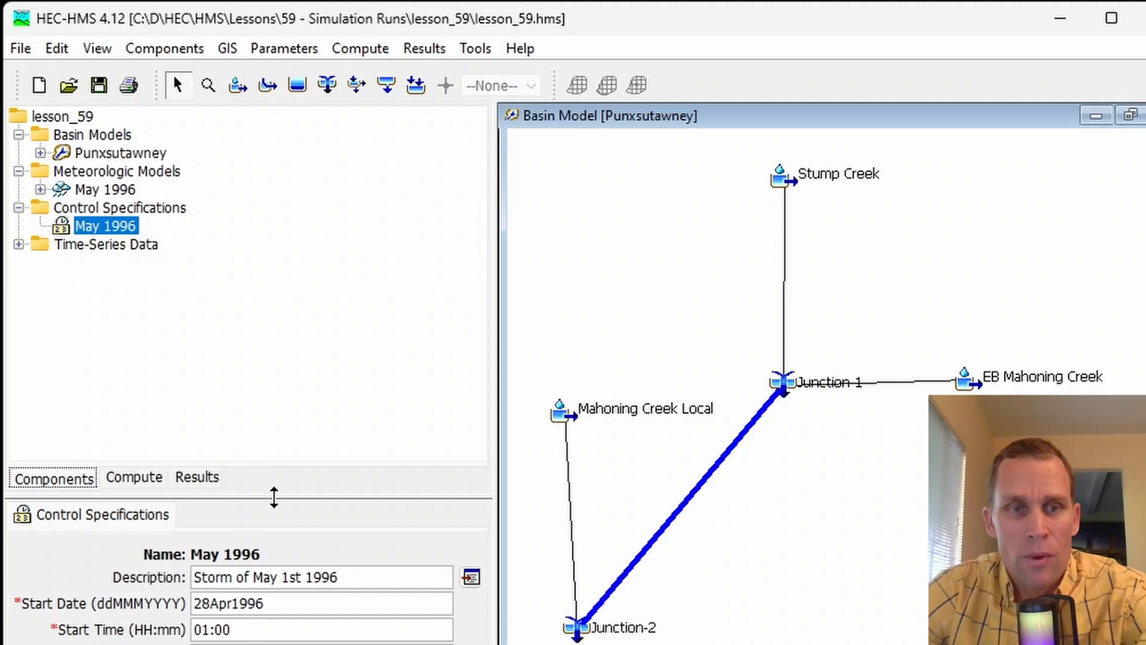
drag(259, 414, 259, 307)
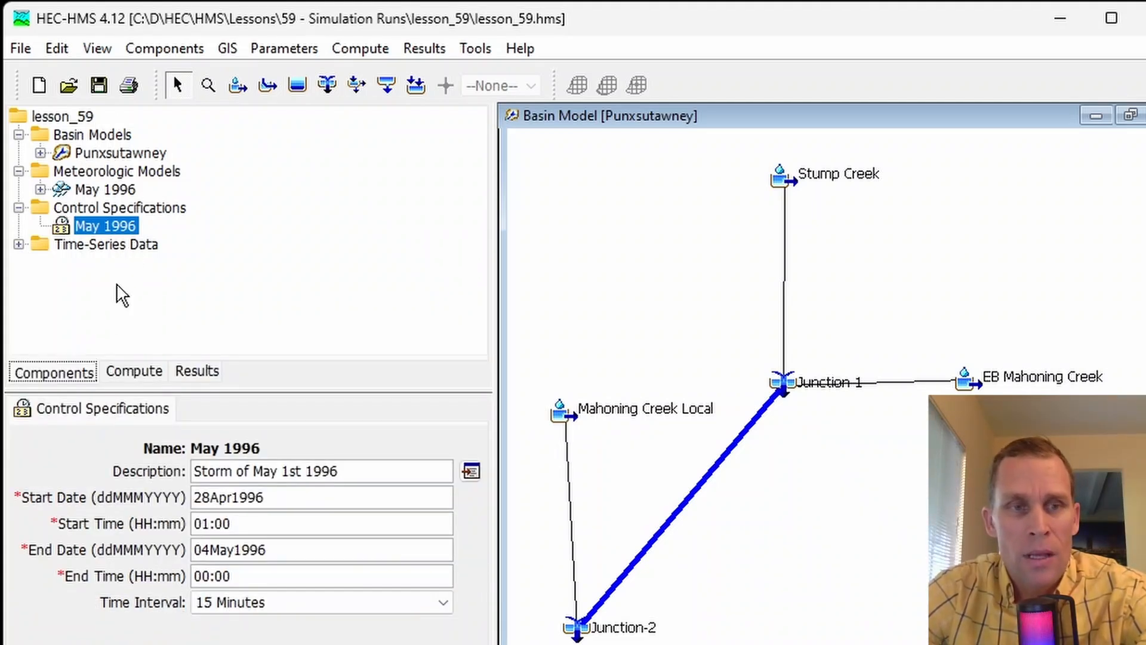
click(137, 376)
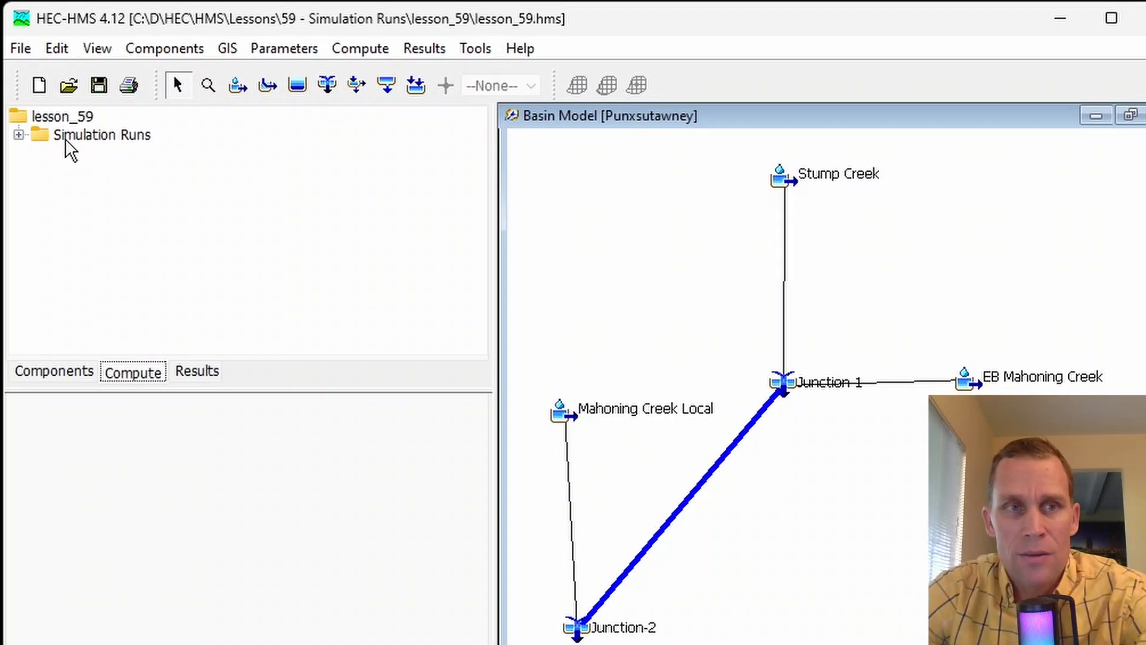
click(19, 135)
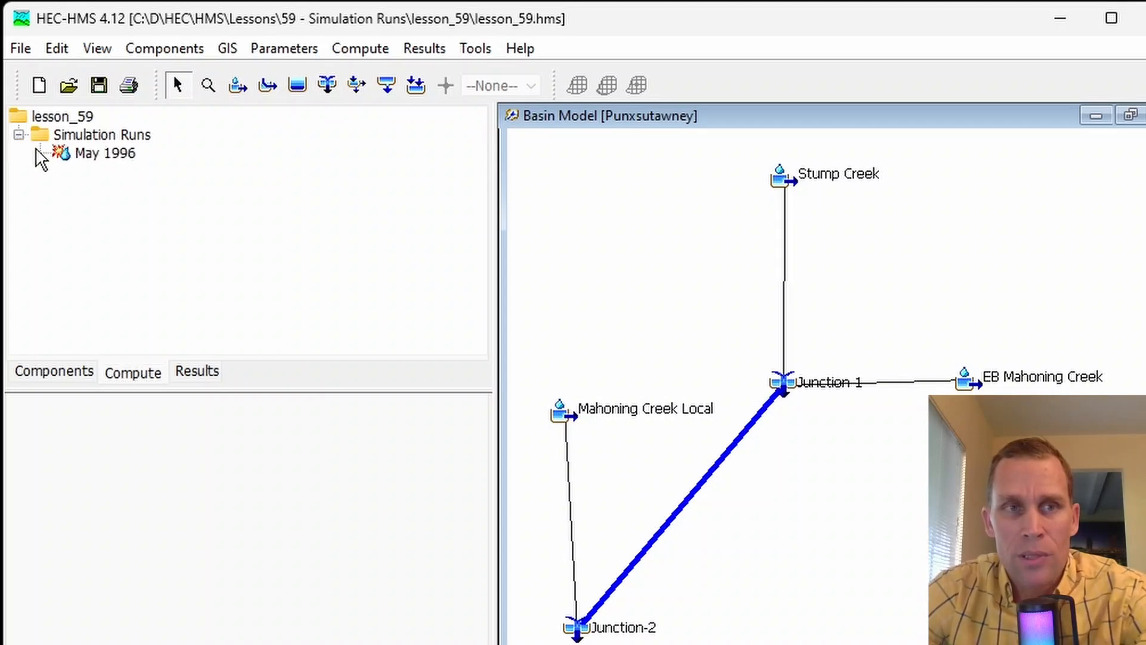
right_click(105, 157)
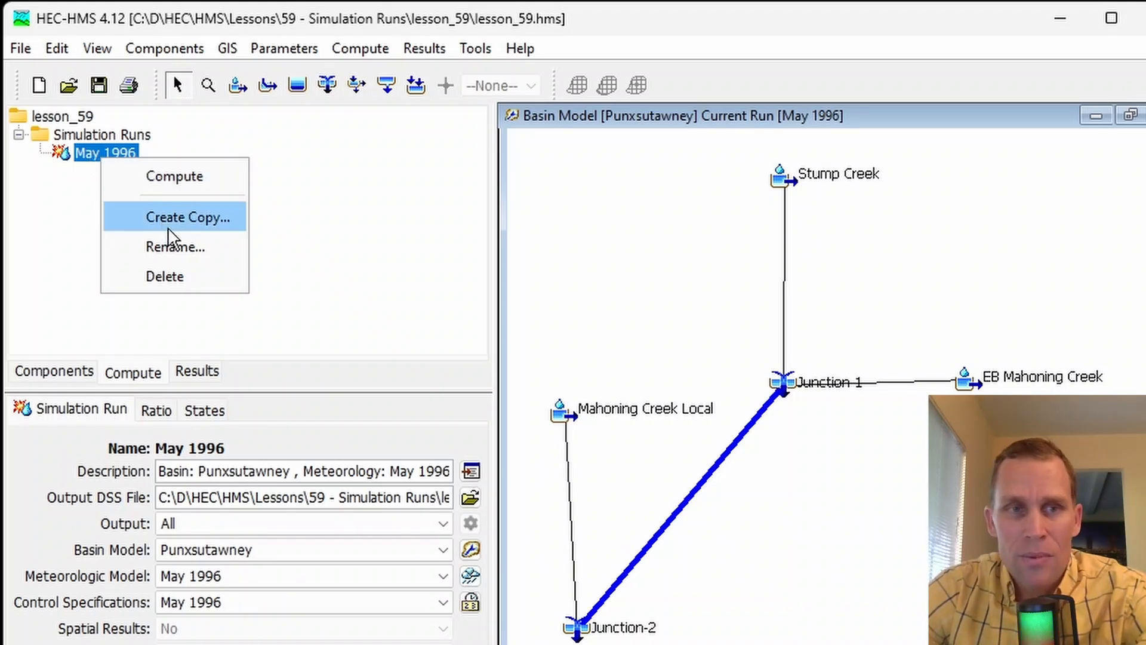
click(60, 234)
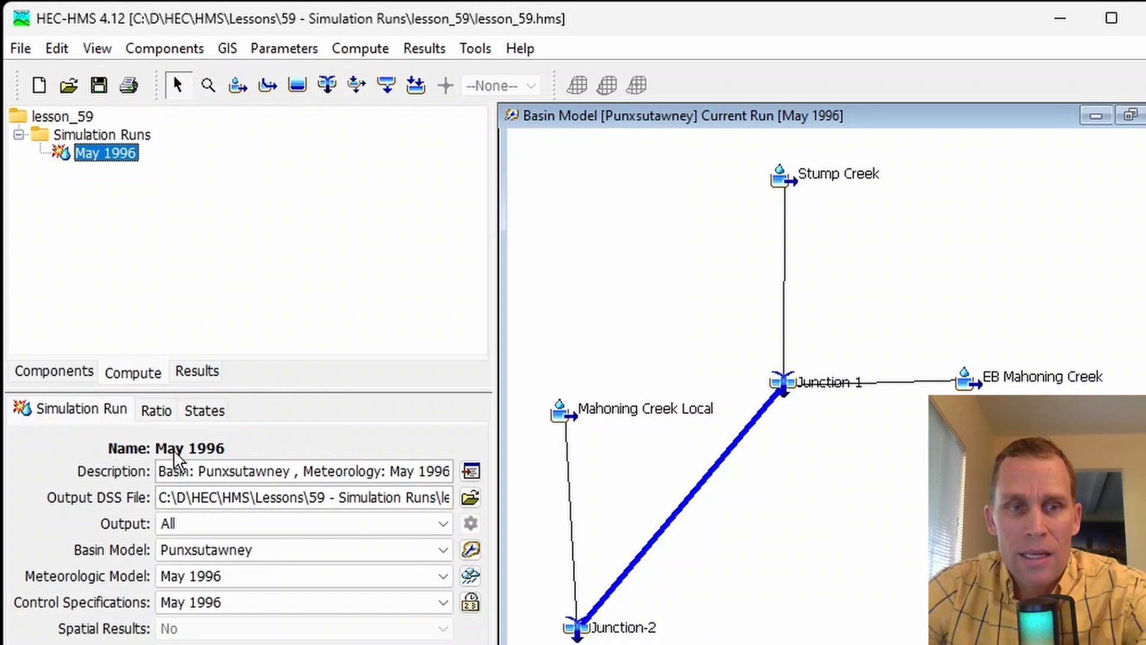
- Review the May 1996 run's description and the project's import options, including the one for simulation runs
drag(160, 471, 457, 471)
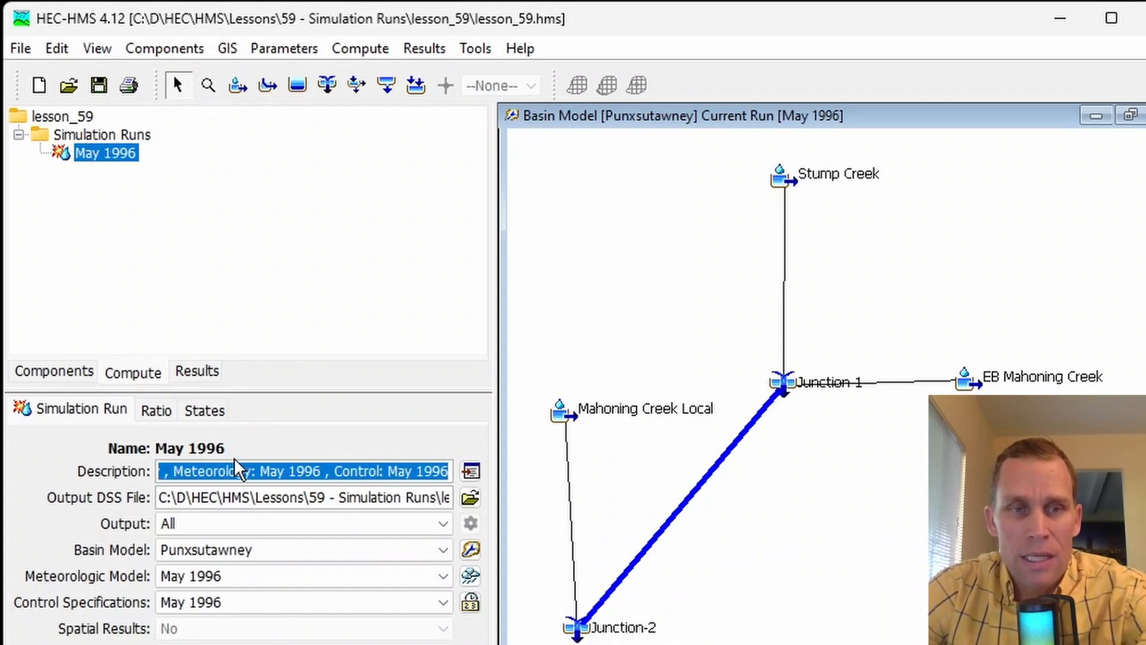
click(284, 297)
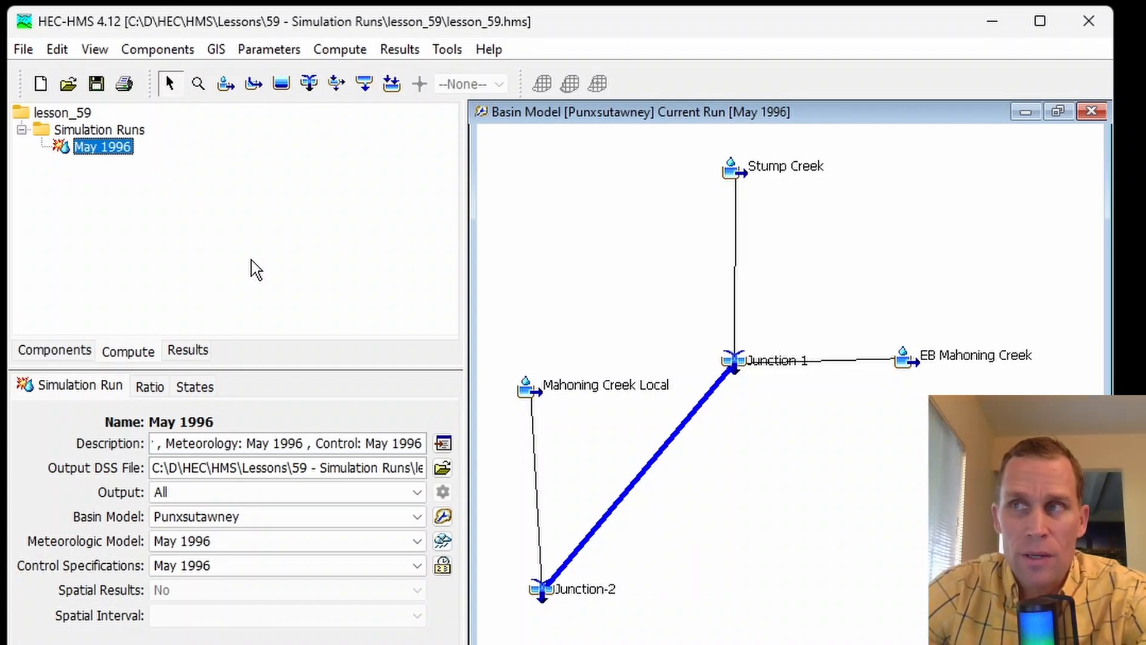
click(28, 50)
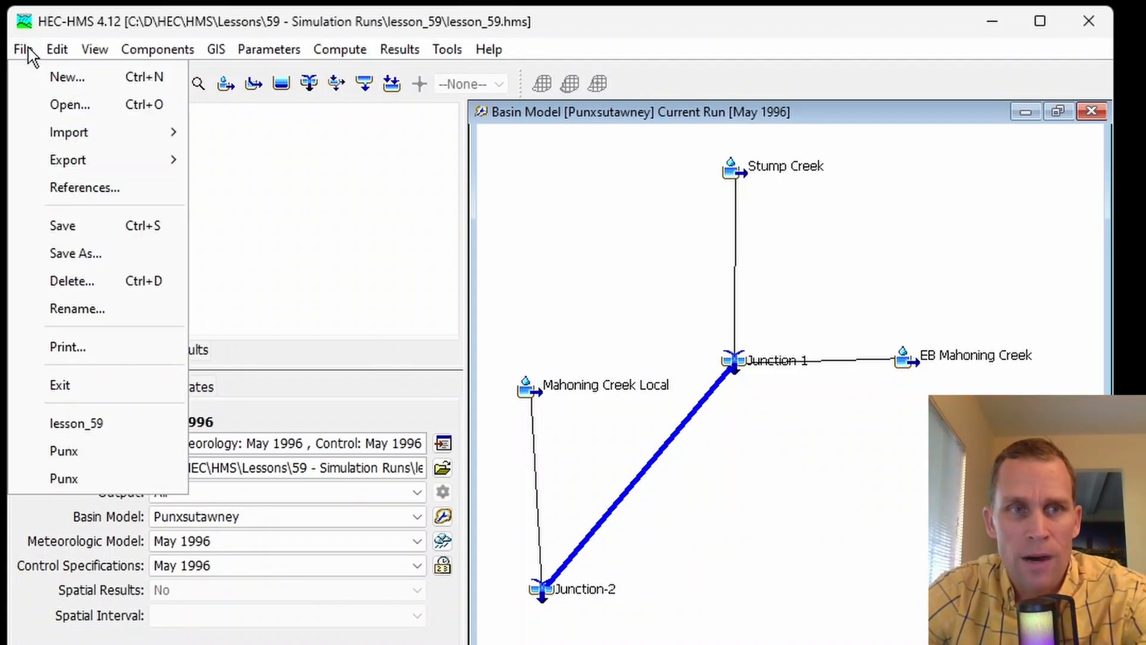
mouse_move(63, 129)
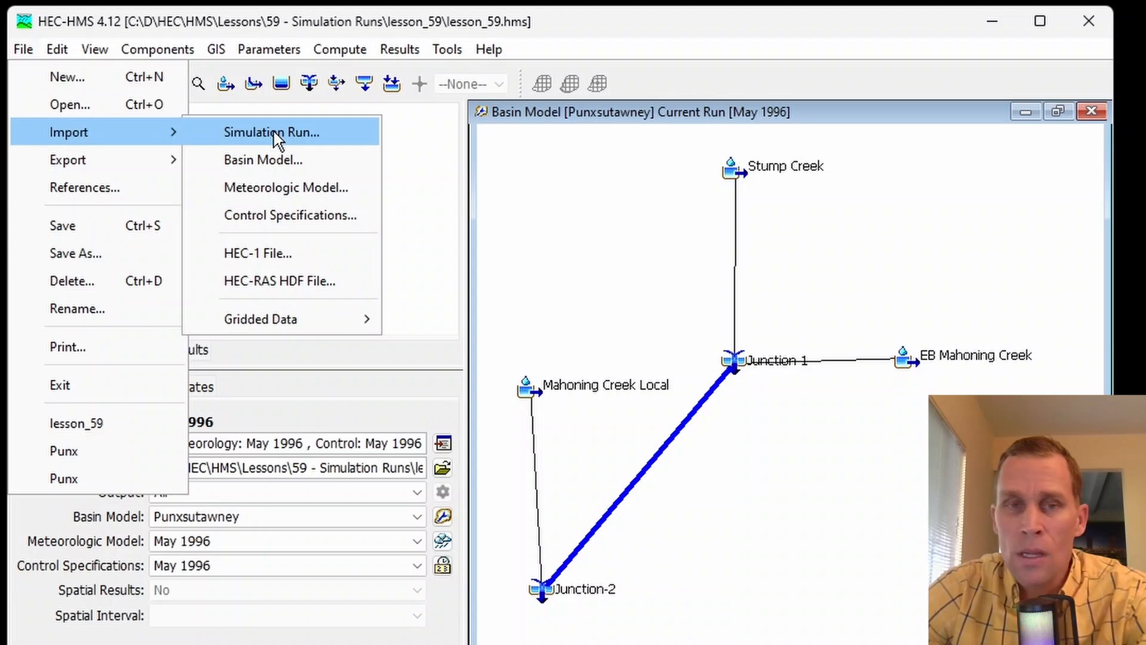
click(389, 19)
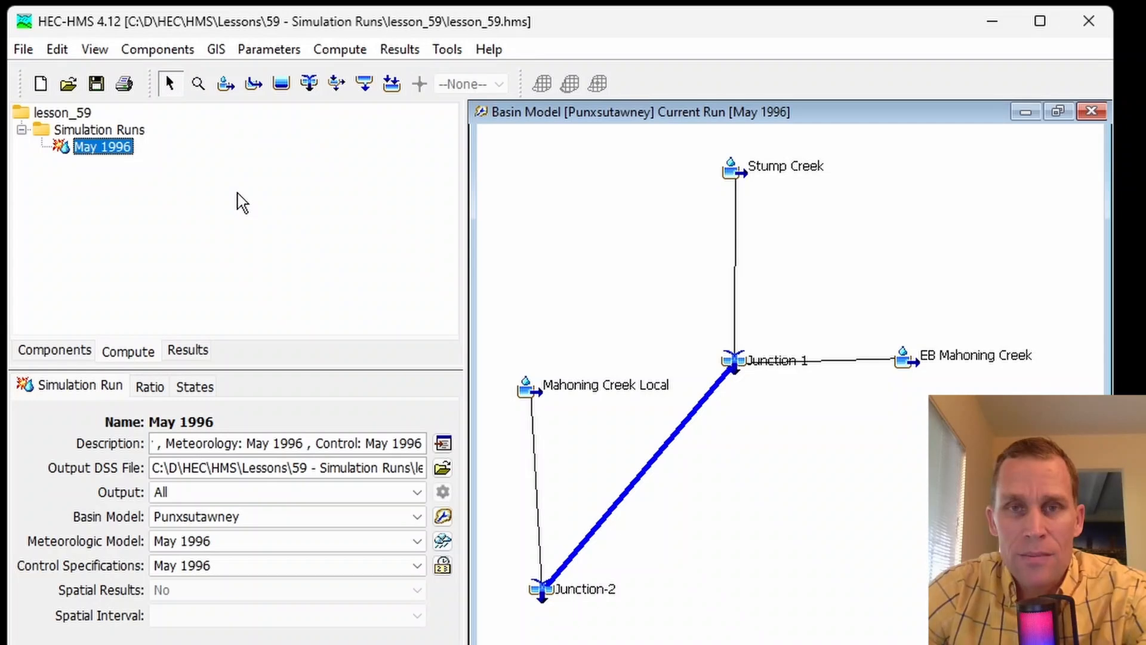
click(24, 51)
mouse_move(96, 133)
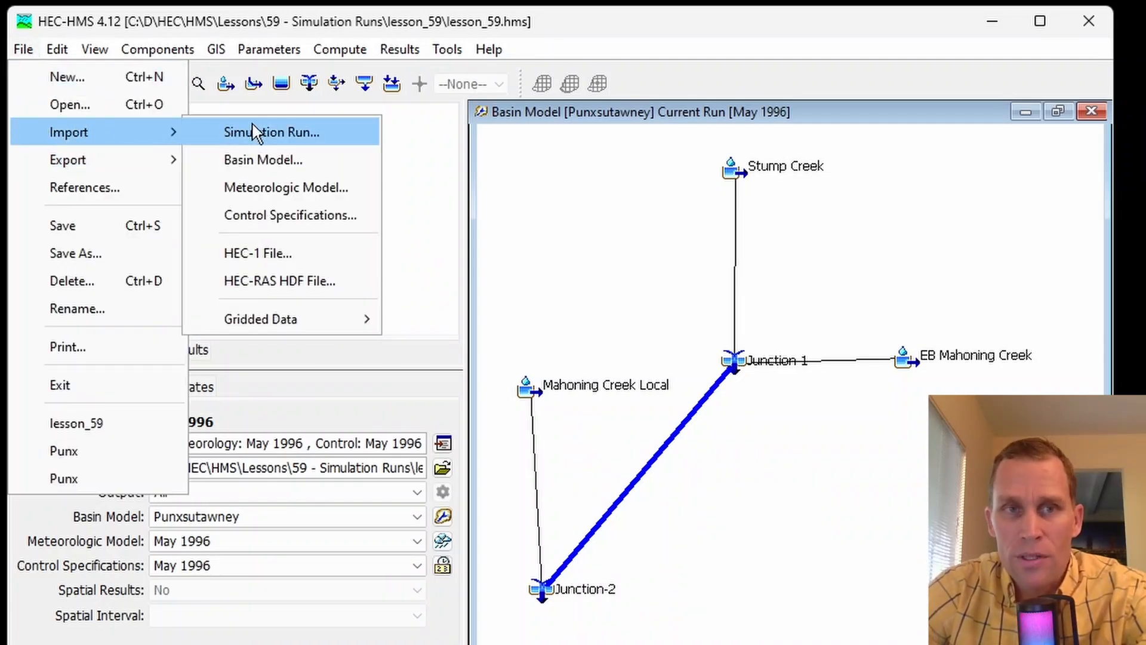
click(778, 205)
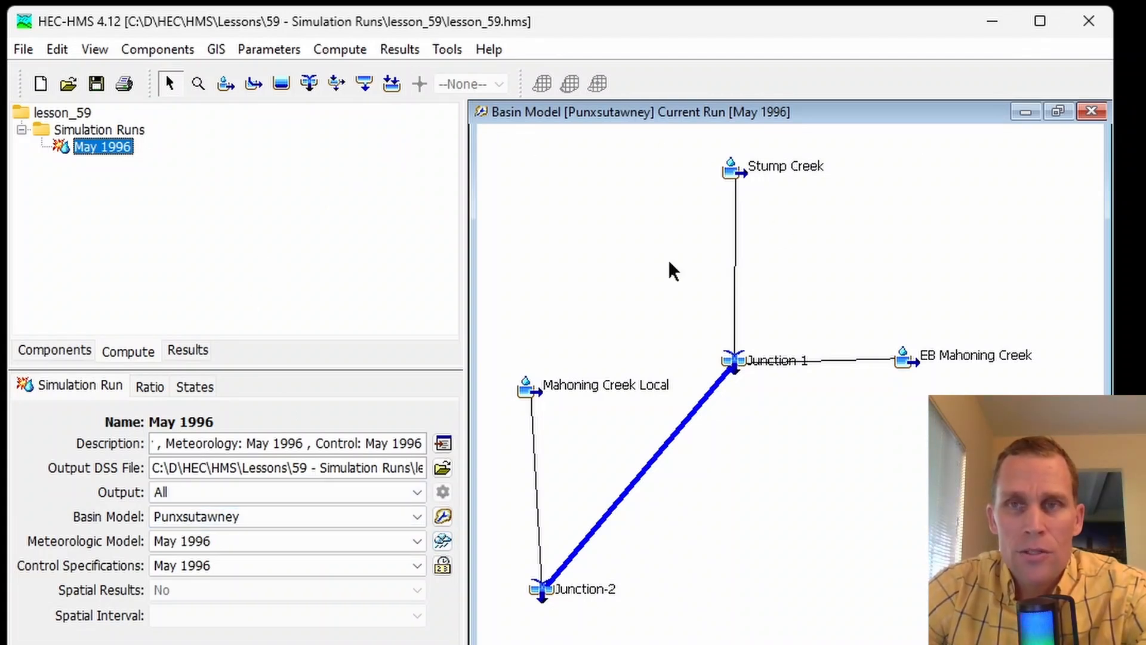
- Close HEC-HMS and delete the lesson_59 folder from 59 - Simulation Runs in File Explorer
click(1087, 31)
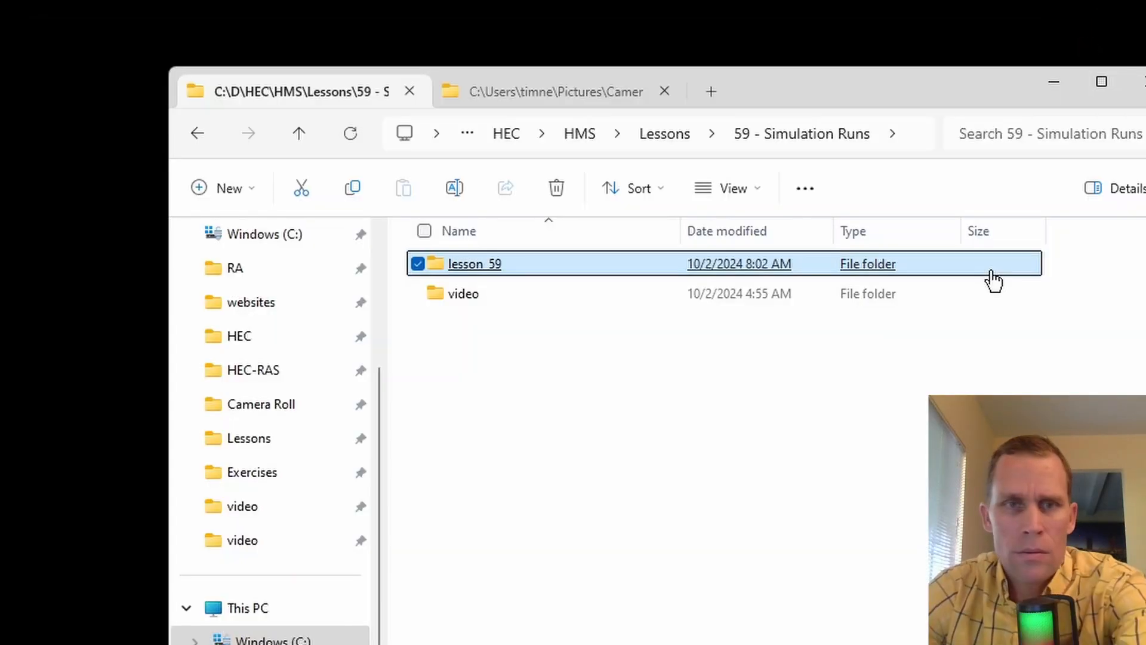
key(Delete)
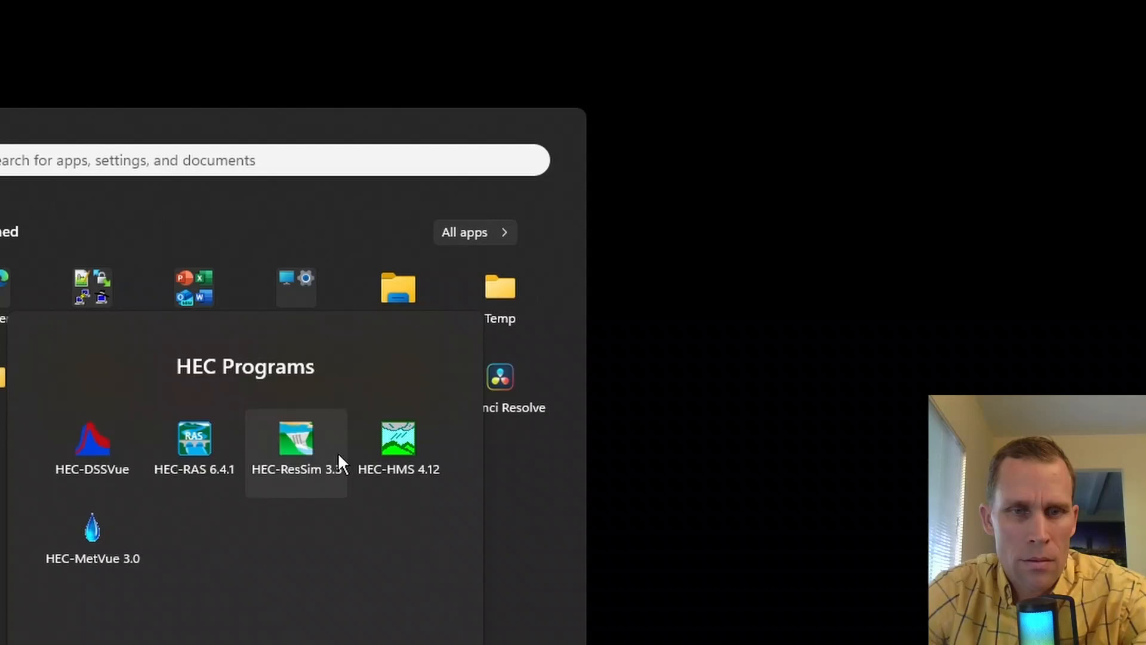
- Start HEC-HMS 4.12 and create a new project named lesson_59 in the Lessons\59 - Simulation Runs folder with U.S. Customary units
click(395, 432)
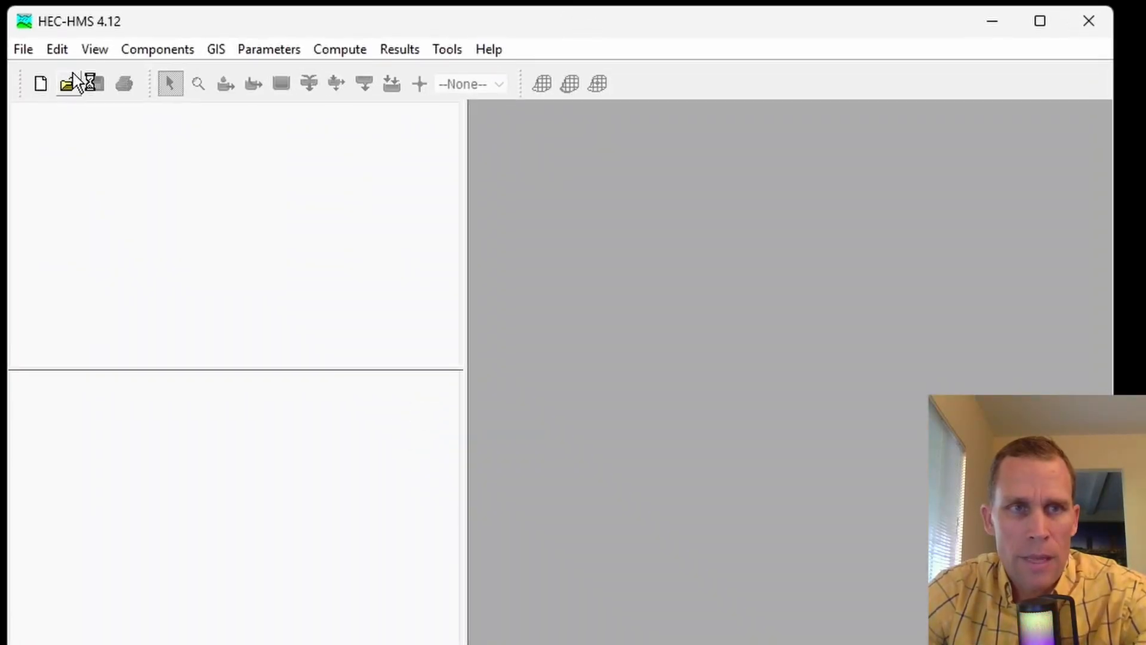
click(42, 86)
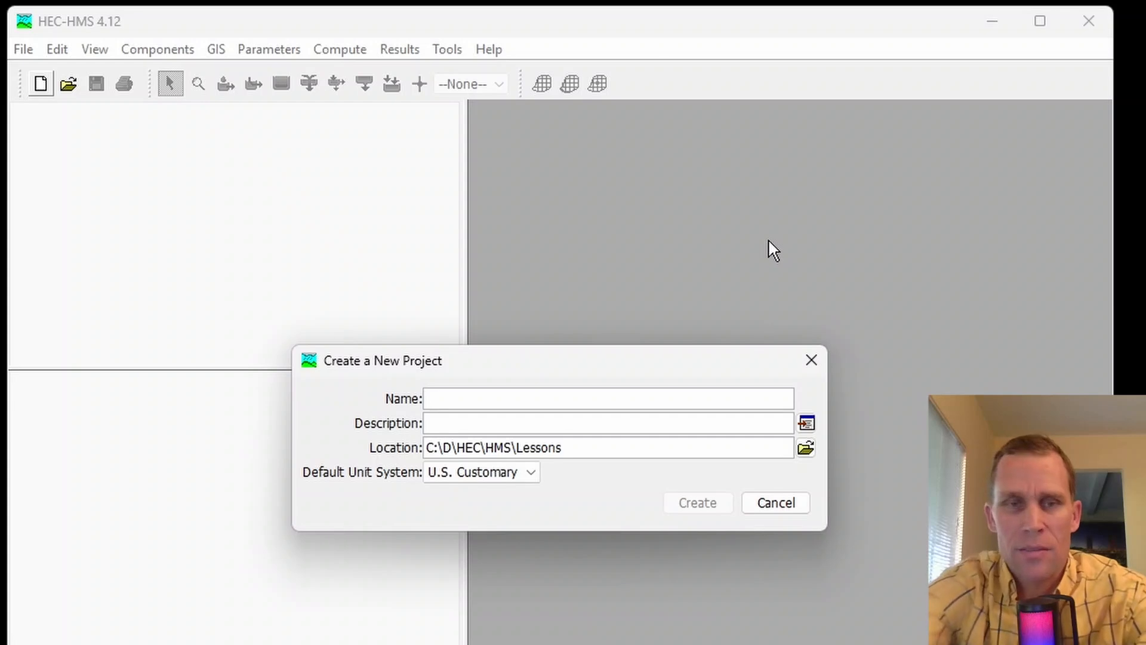
text(lesson_59)
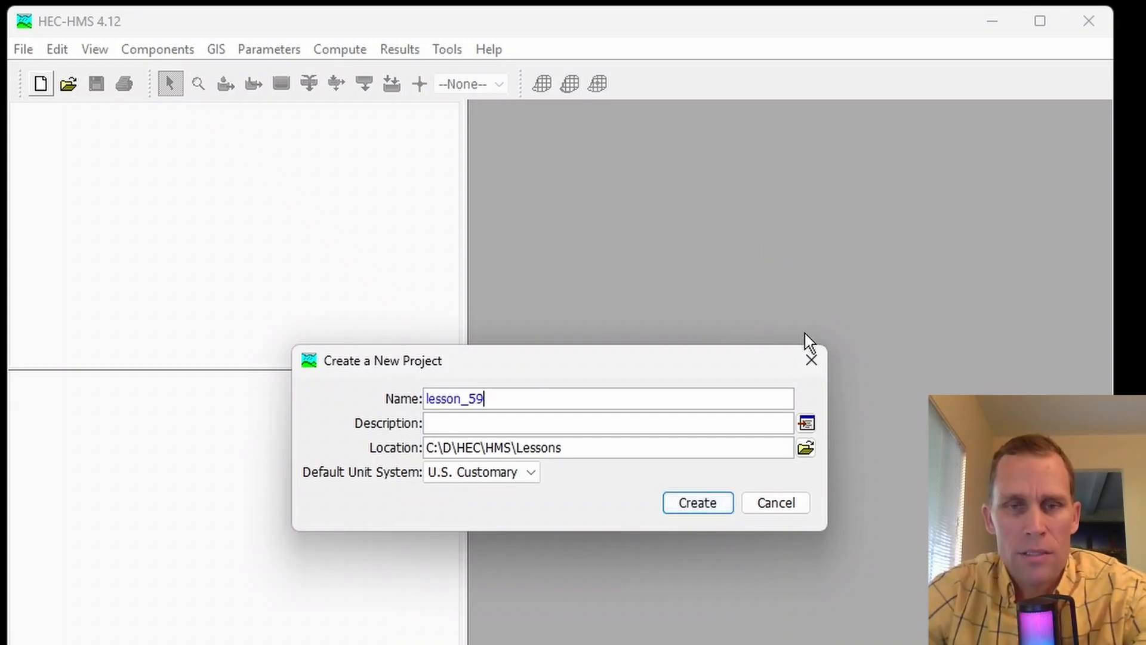
click(806, 448)
scroll(755, 299, down, 5)
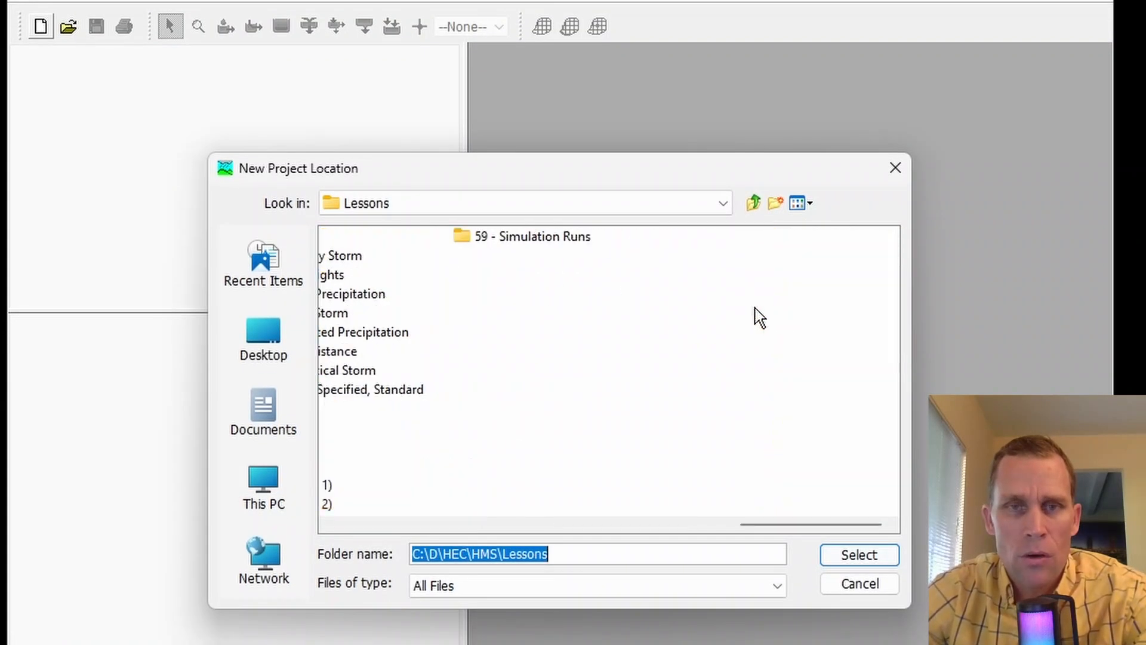
click(545, 239)
click(857, 553)
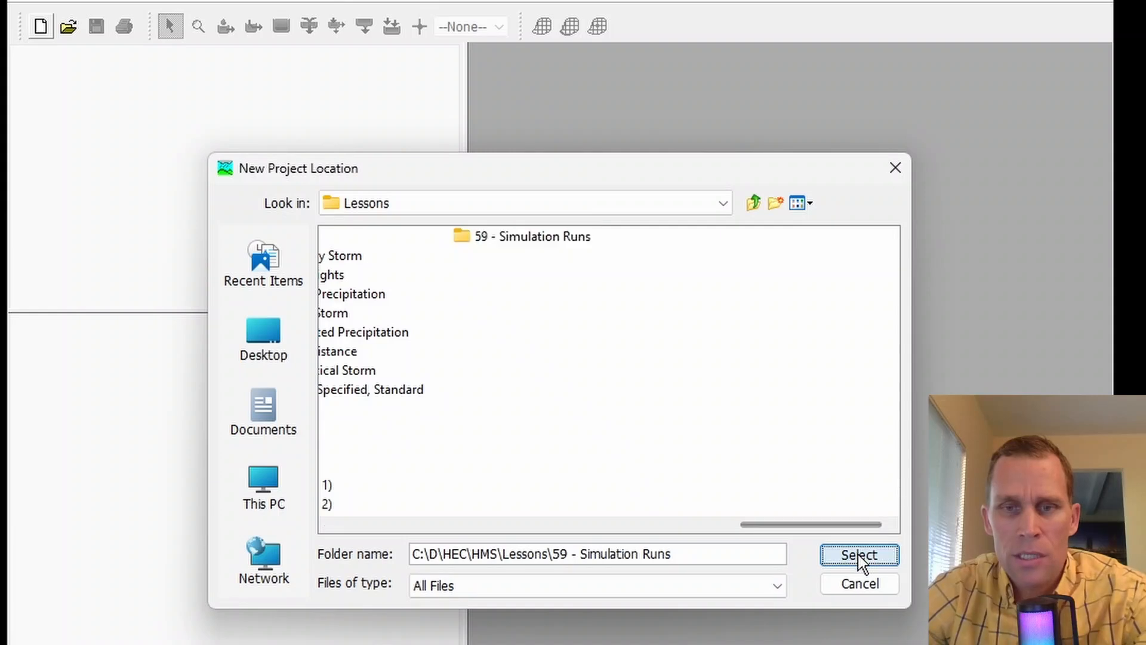
click(692, 449)
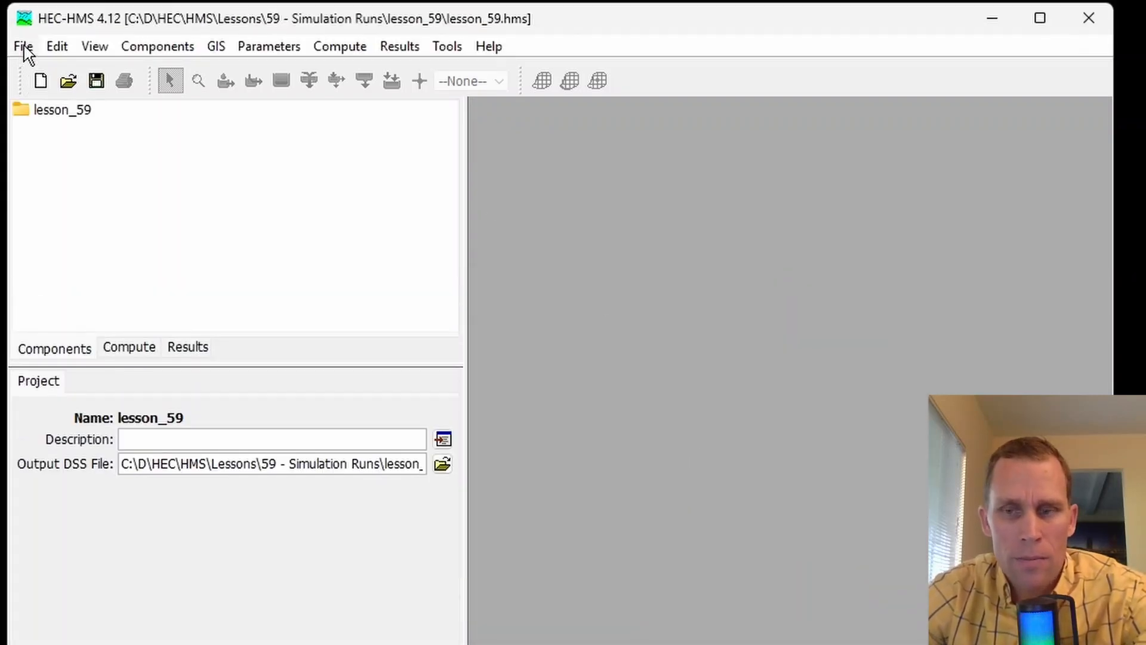
- Start a simulation run import and choose exercise_02.hms in Exercises\02 - Simple Model\exercise_02 as the source project
click(25, 47)
mouse_move(94, 129)
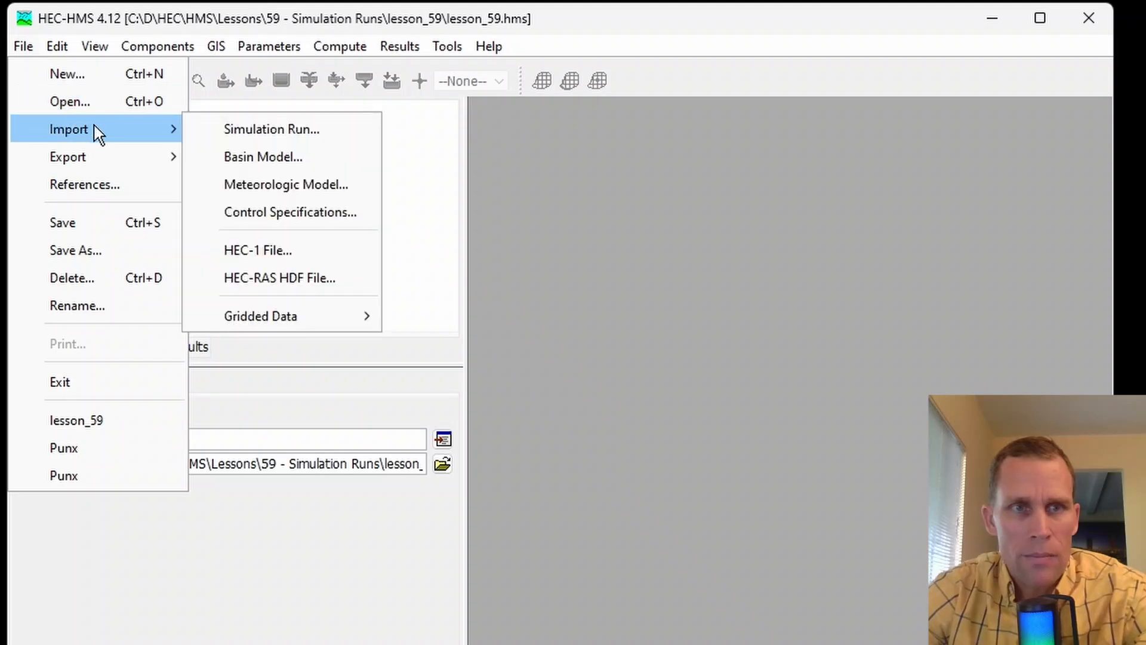
click(247, 140)
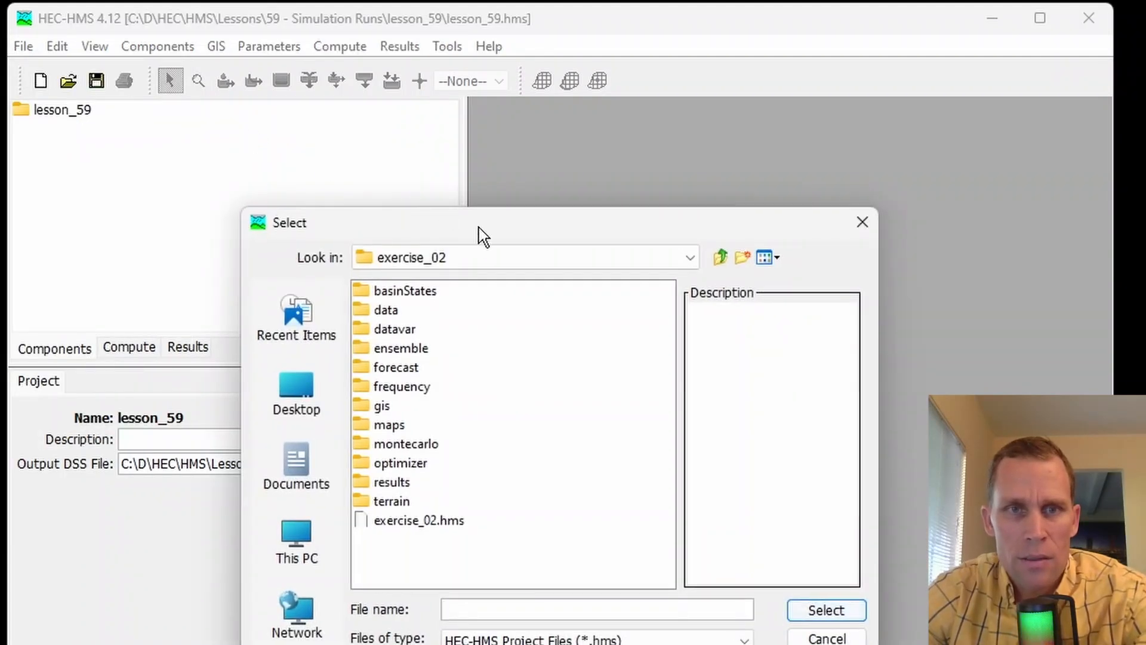
click(737, 225)
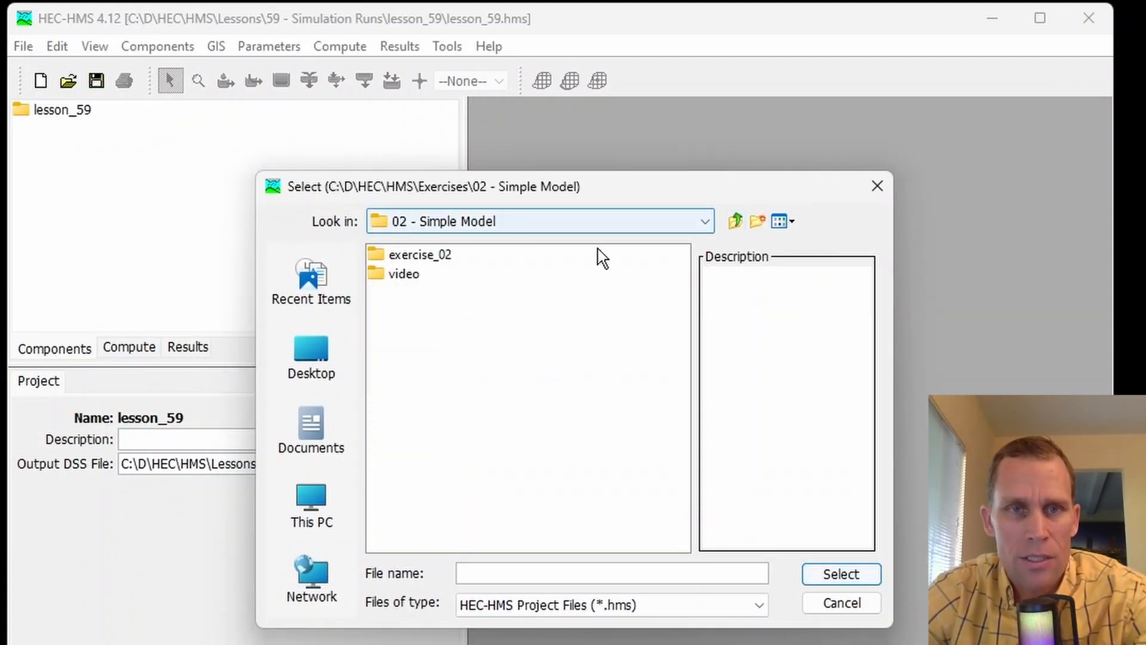
double_click(442, 257)
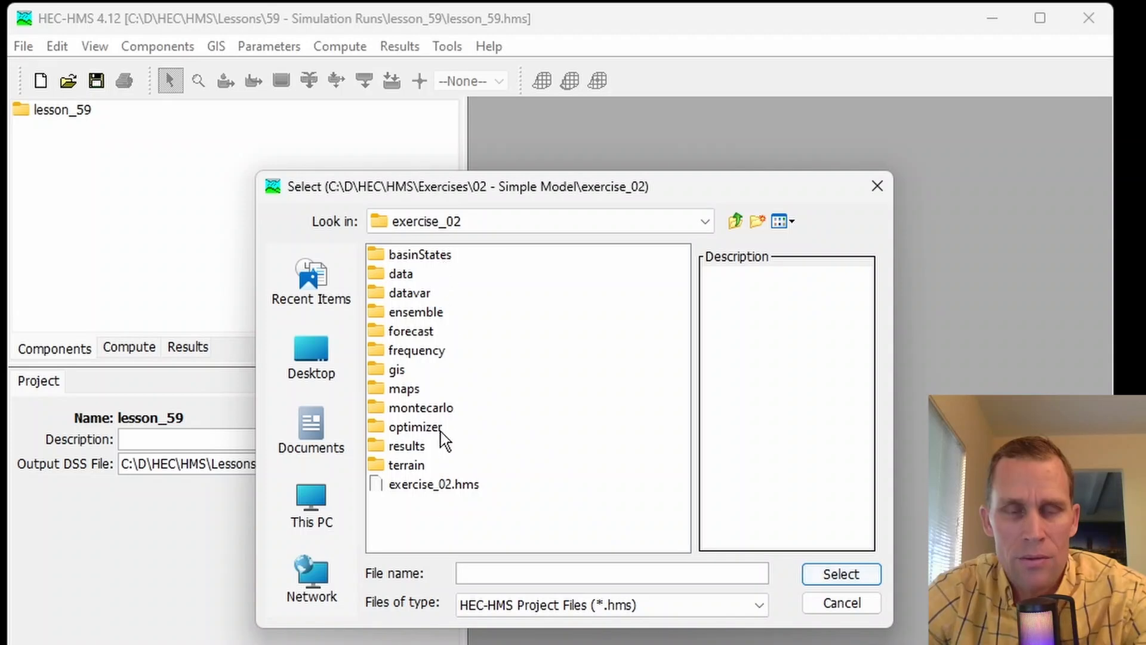
click(445, 485)
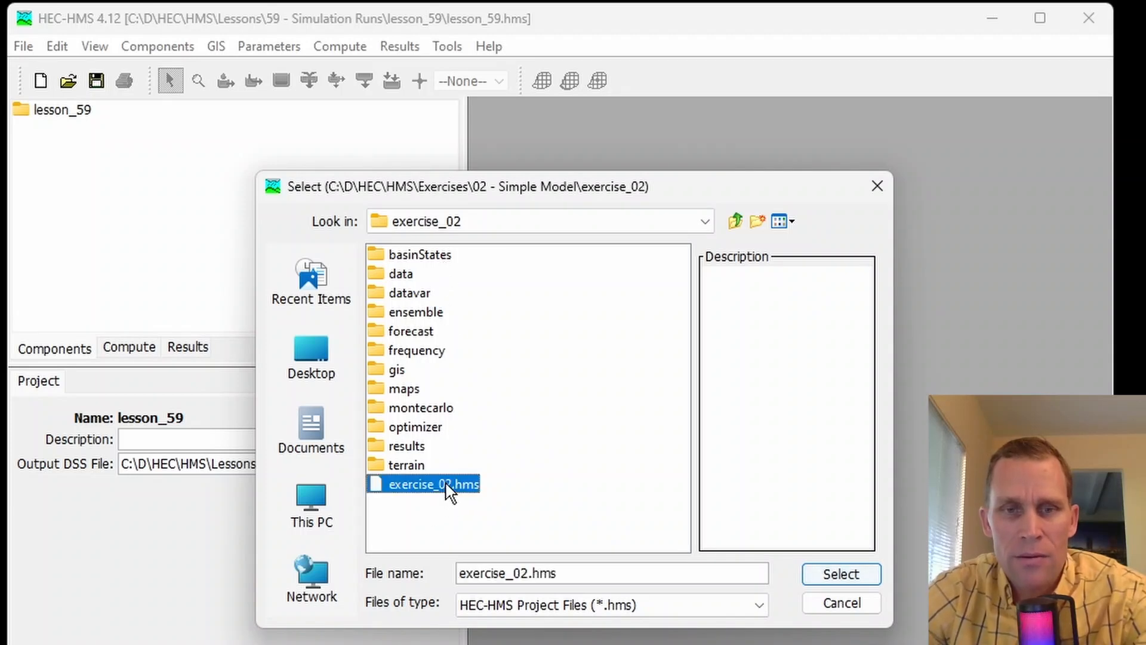
click(841, 574)
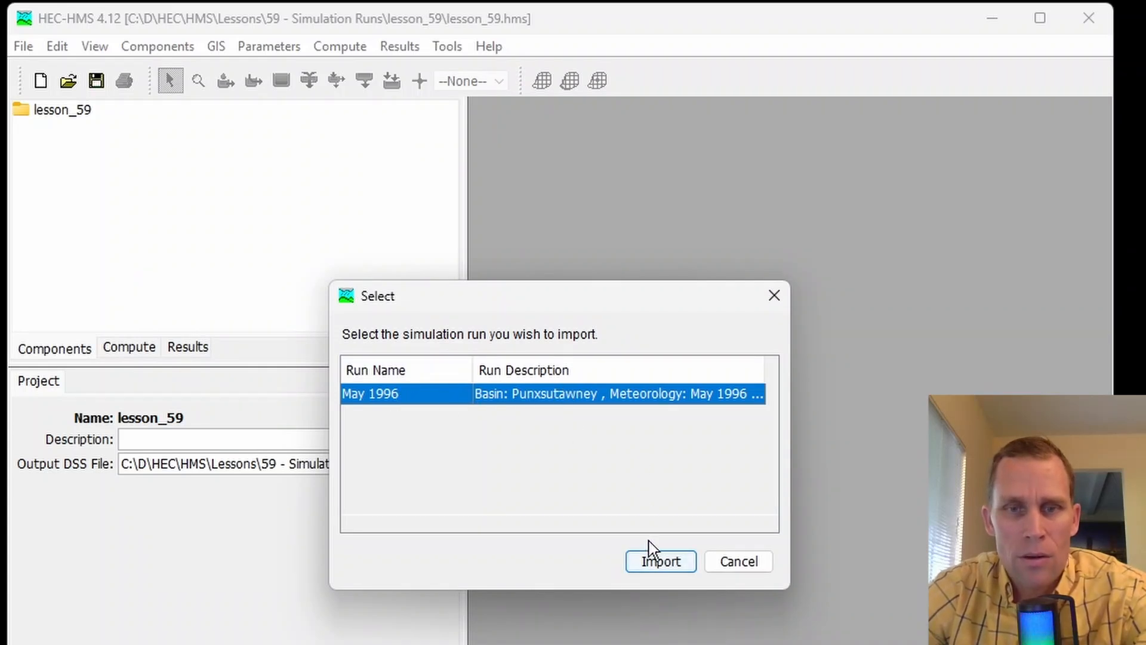
- Import the May 1996 run with the additional data of its basin and meteorologic models, localizing the external data for both
click(660, 564)
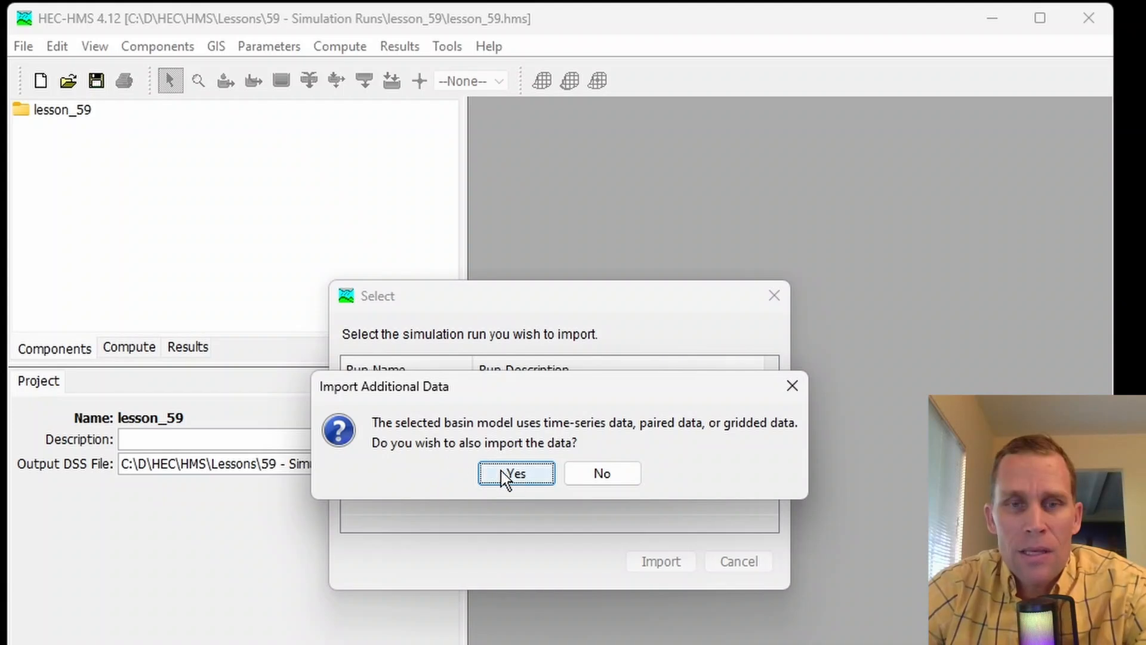
click(517, 474)
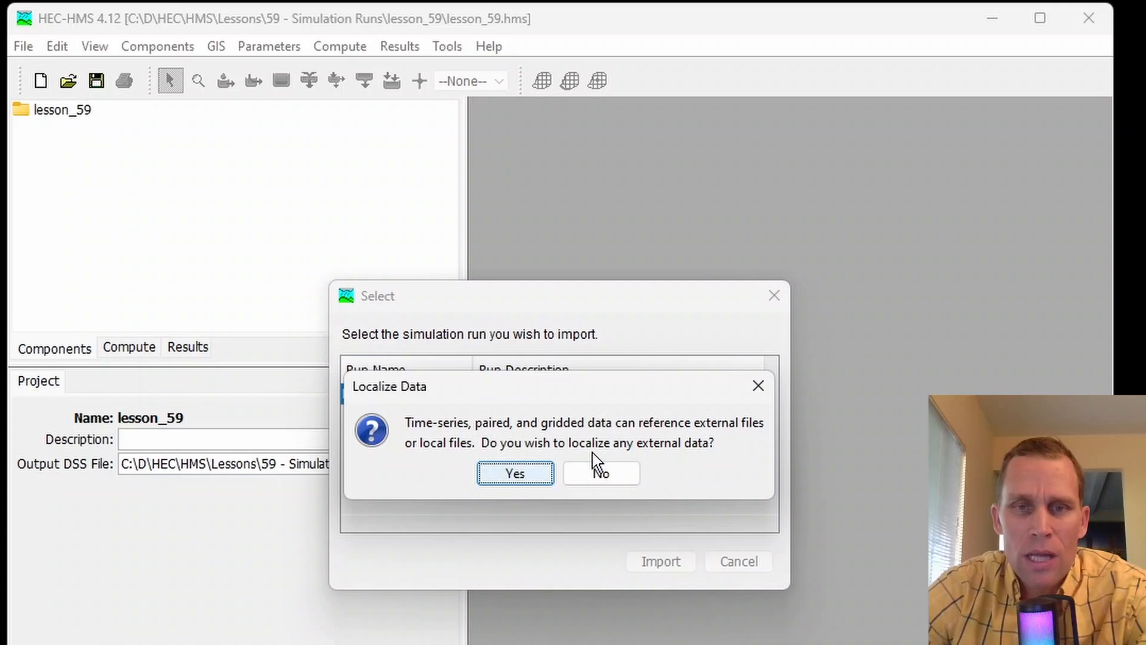
click(516, 474)
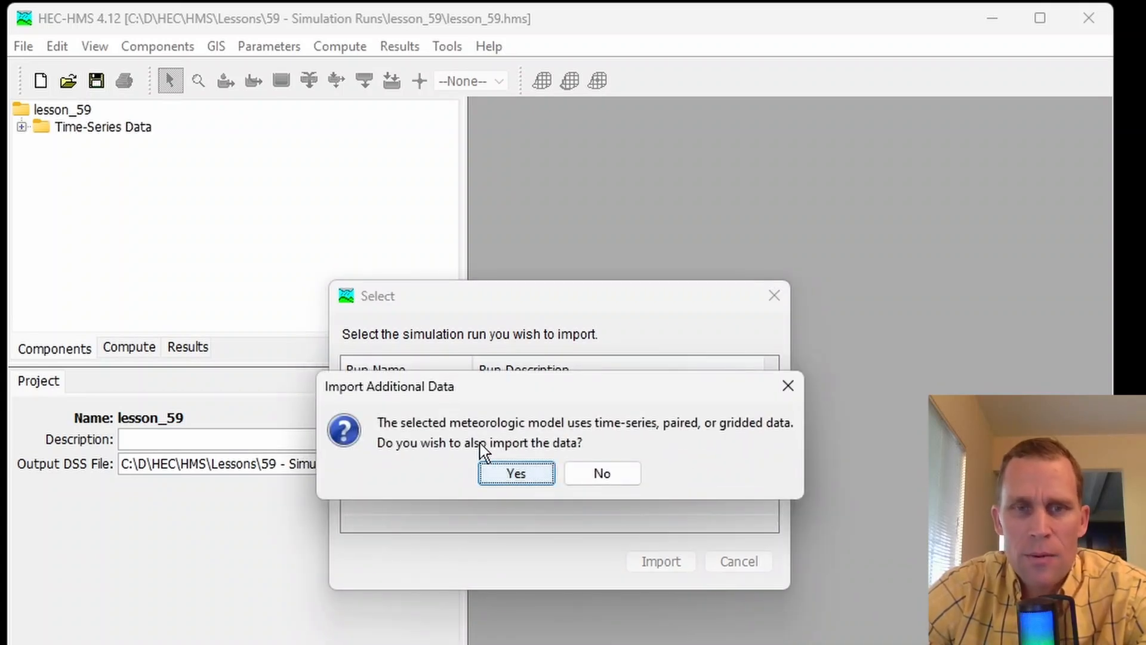
click(514, 474)
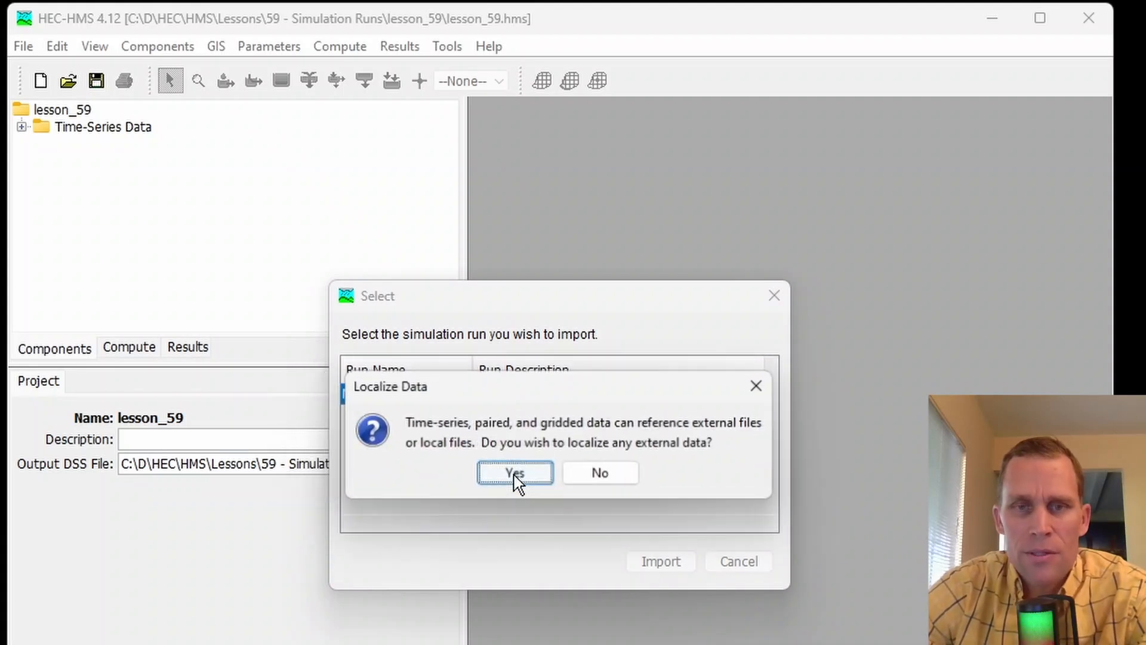
click(514, 474)
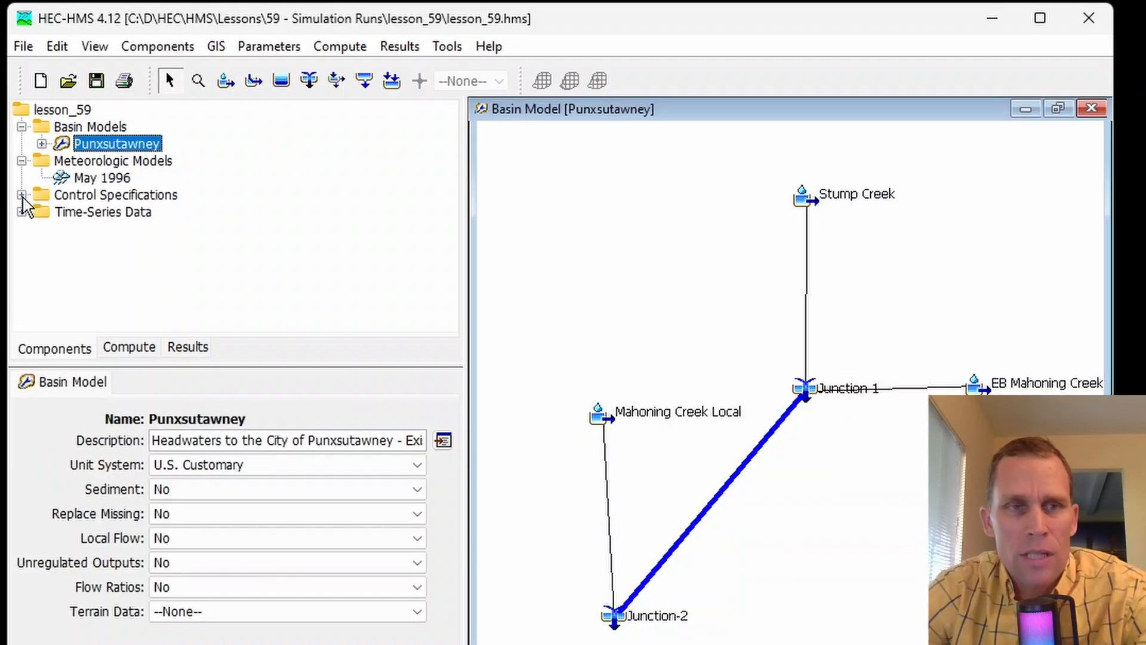
- Inspect the imported components, including the Punxsutawney basin model, and expand the project's simulation runs
click(21, 194)
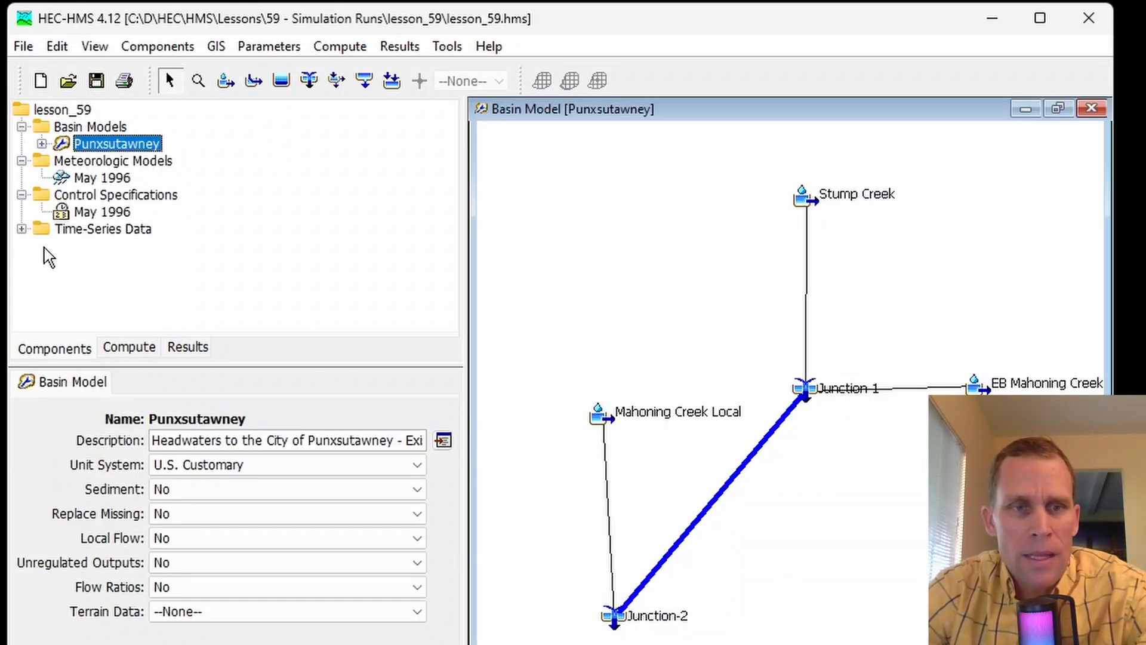
click(118, 355)
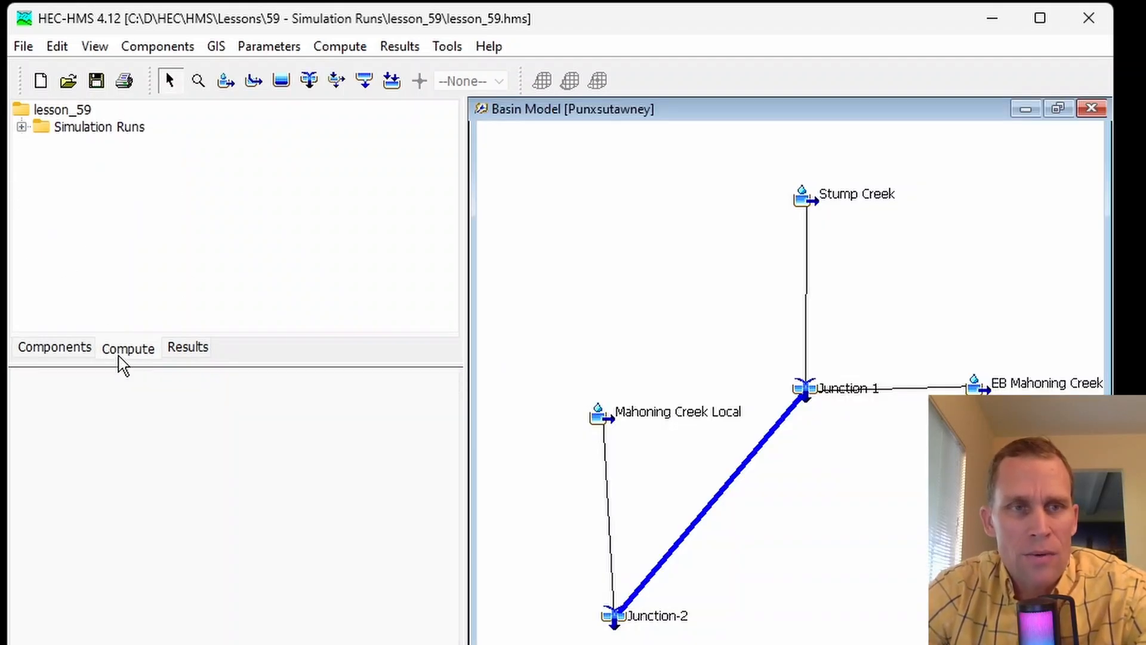
click(23, 127)
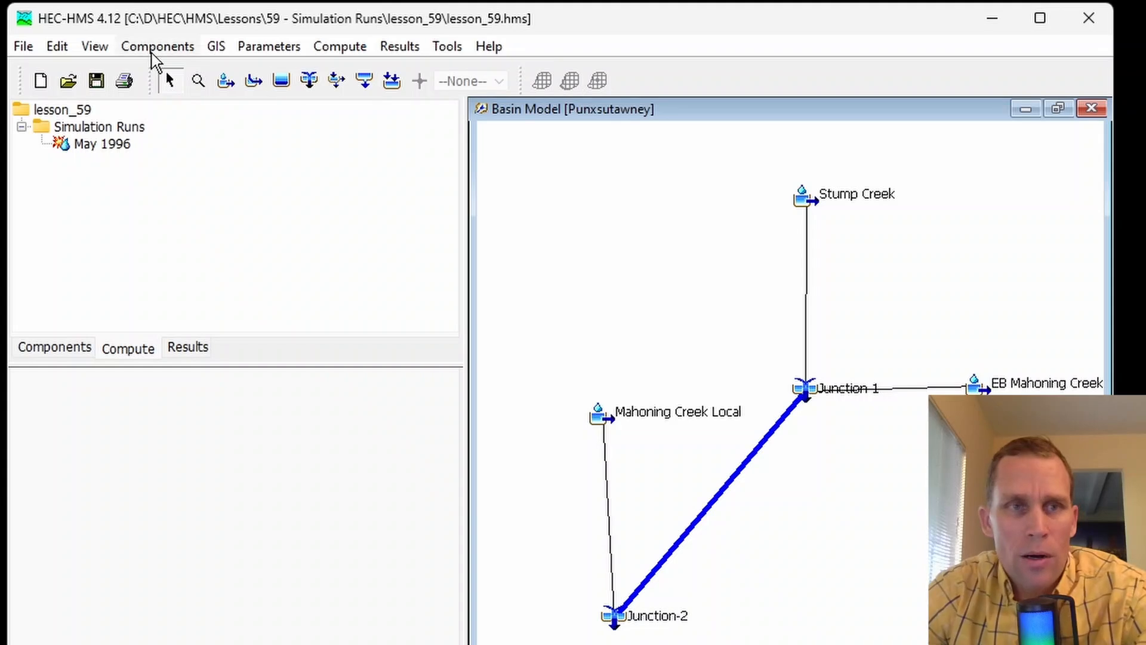
- Display the Compute toolbar
click(100, 55)
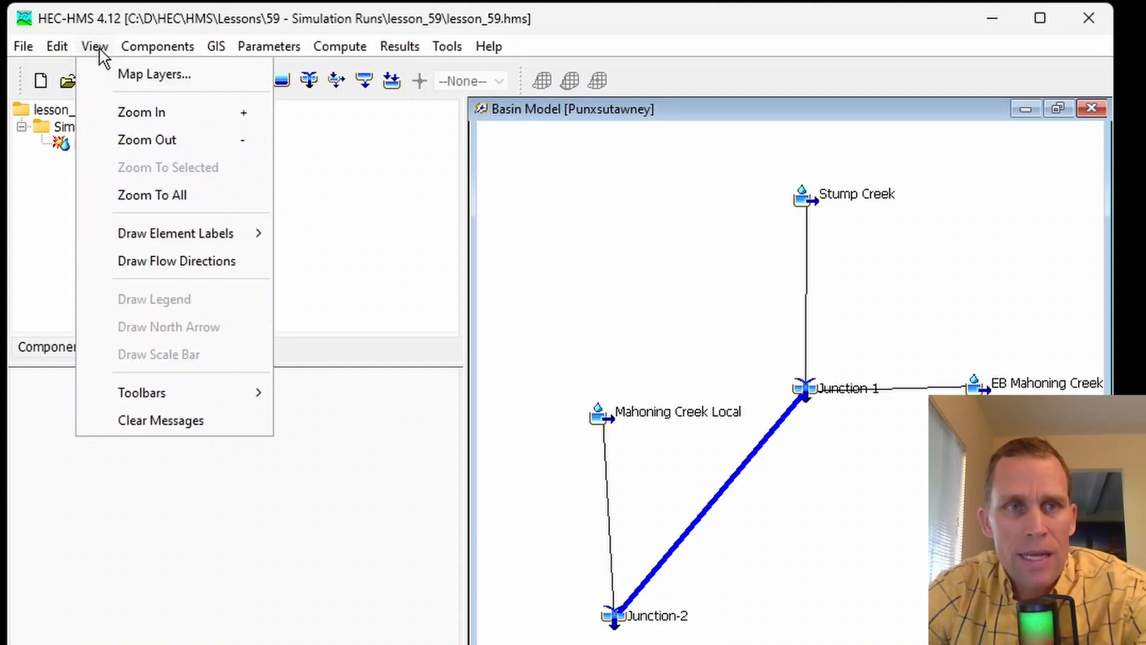
mouse_move(186, 395)
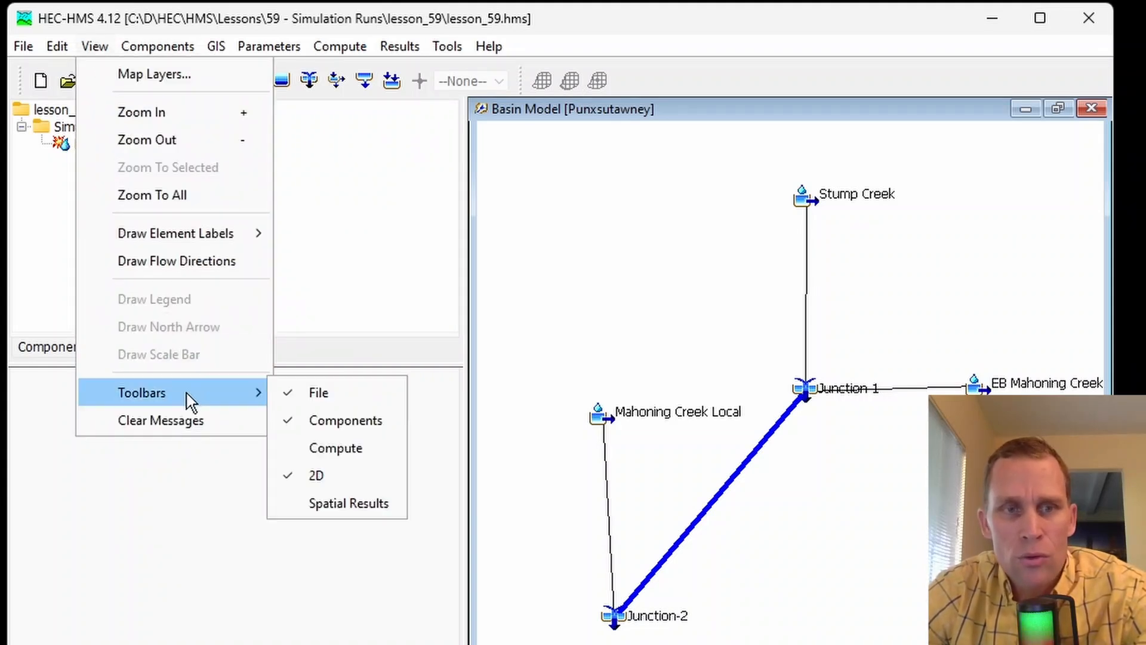
click(344, 451)
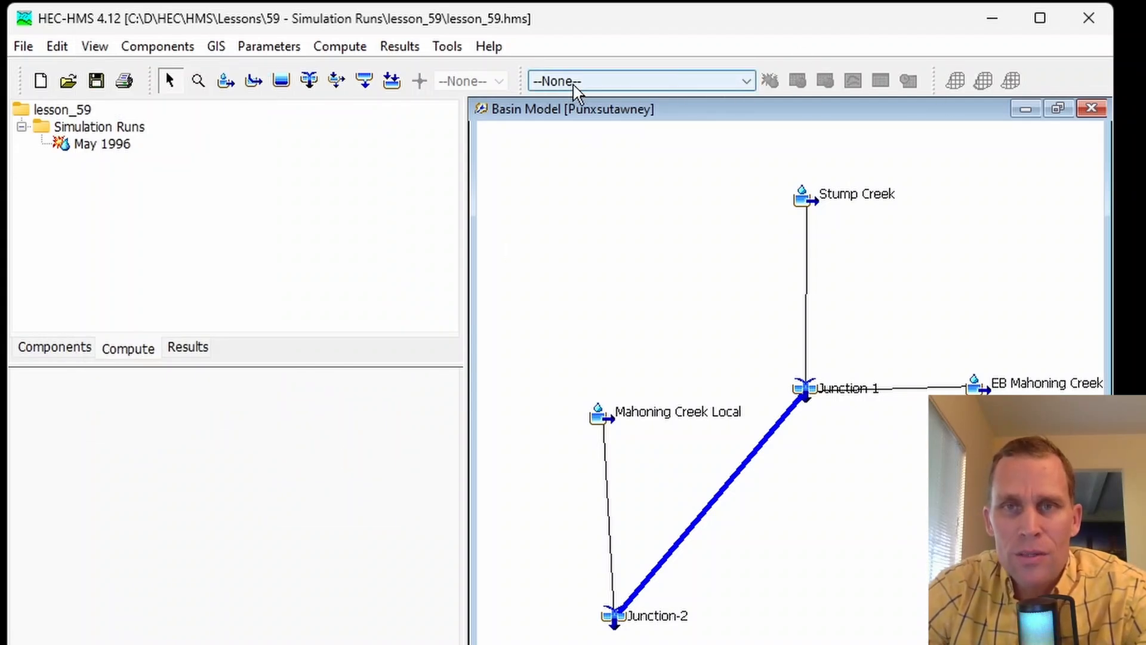
- Make May 1996 the current simulation run and select it among the project's simulation runs
click(623, 82)
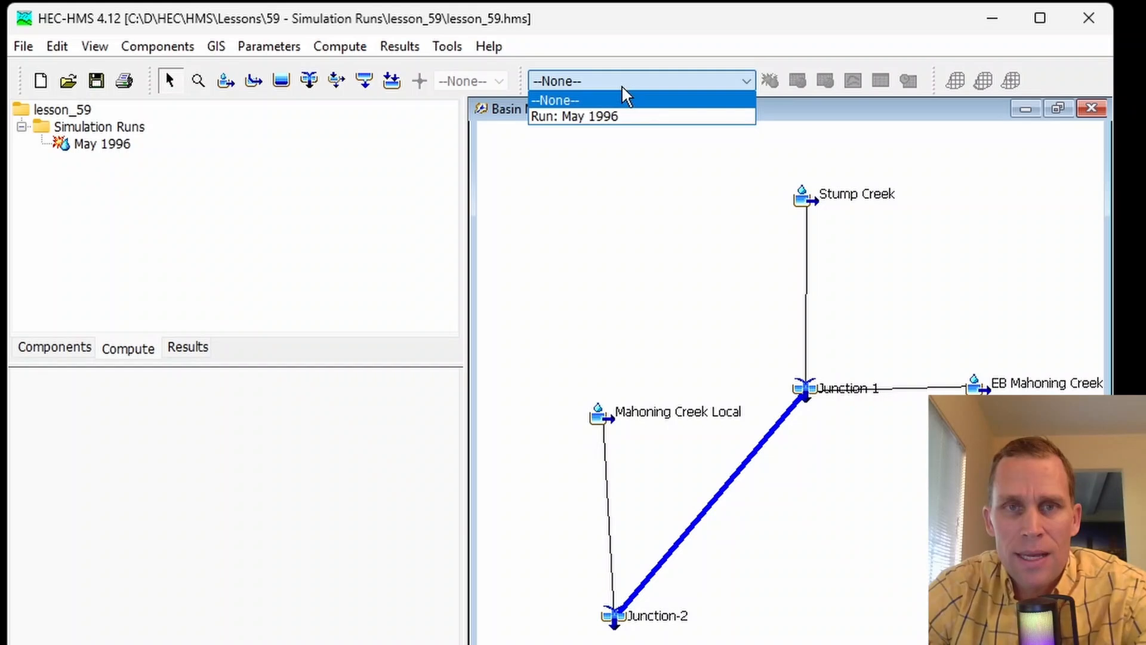
click(605, 117)
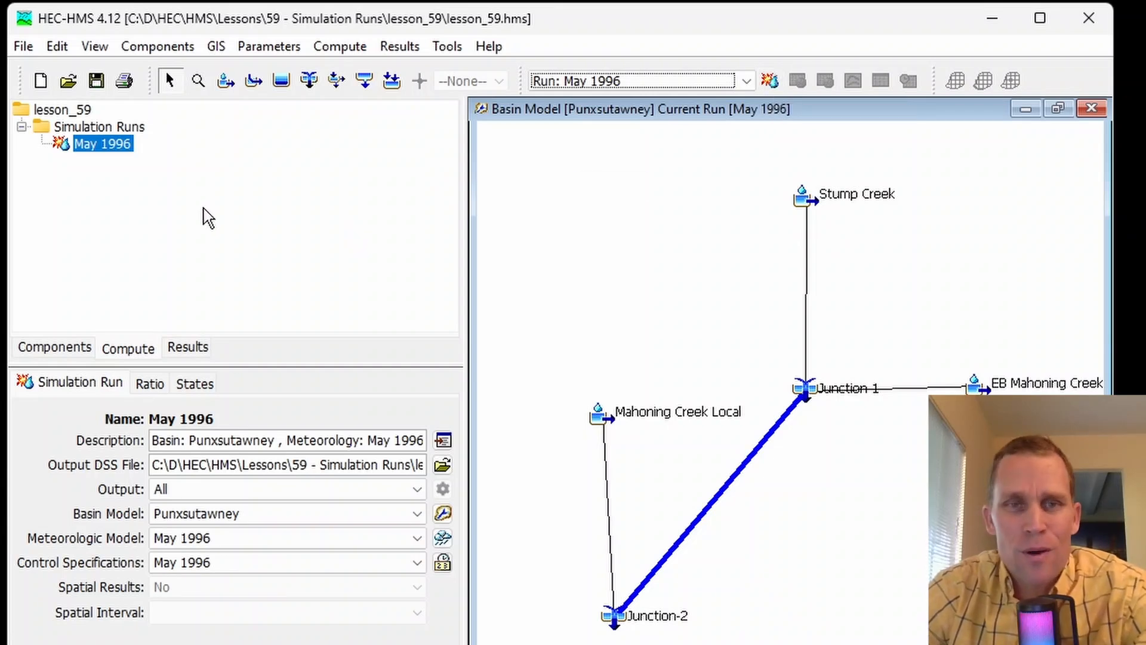
click(100, 146)
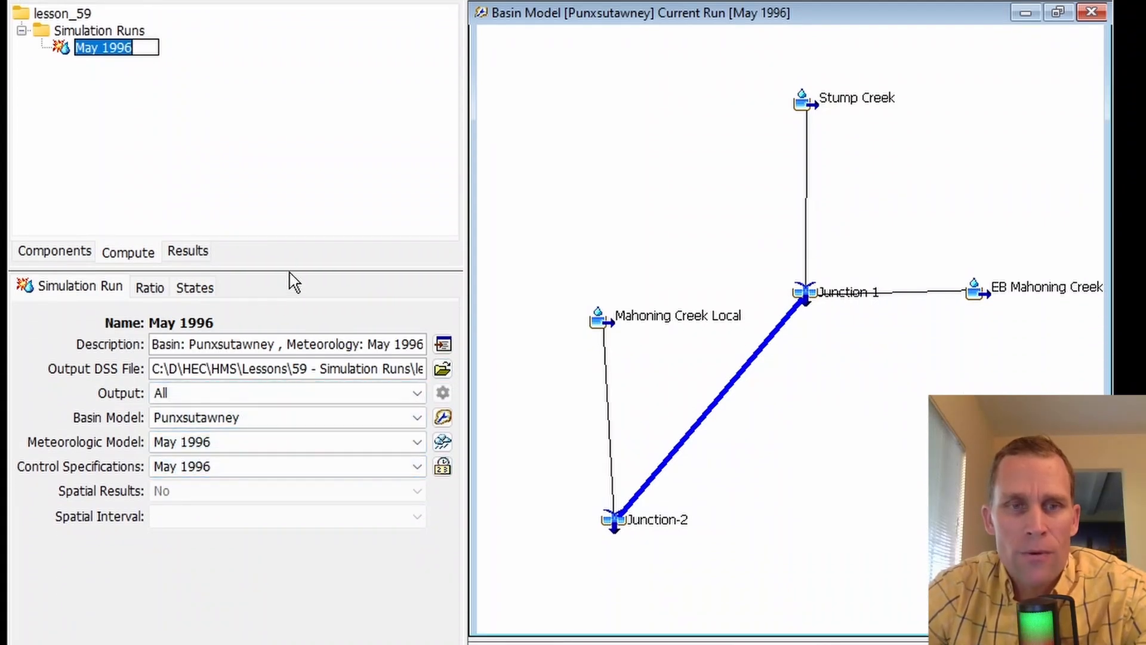
- Look through the May 1996 run's general, ratio and states settings
click(81, 293)
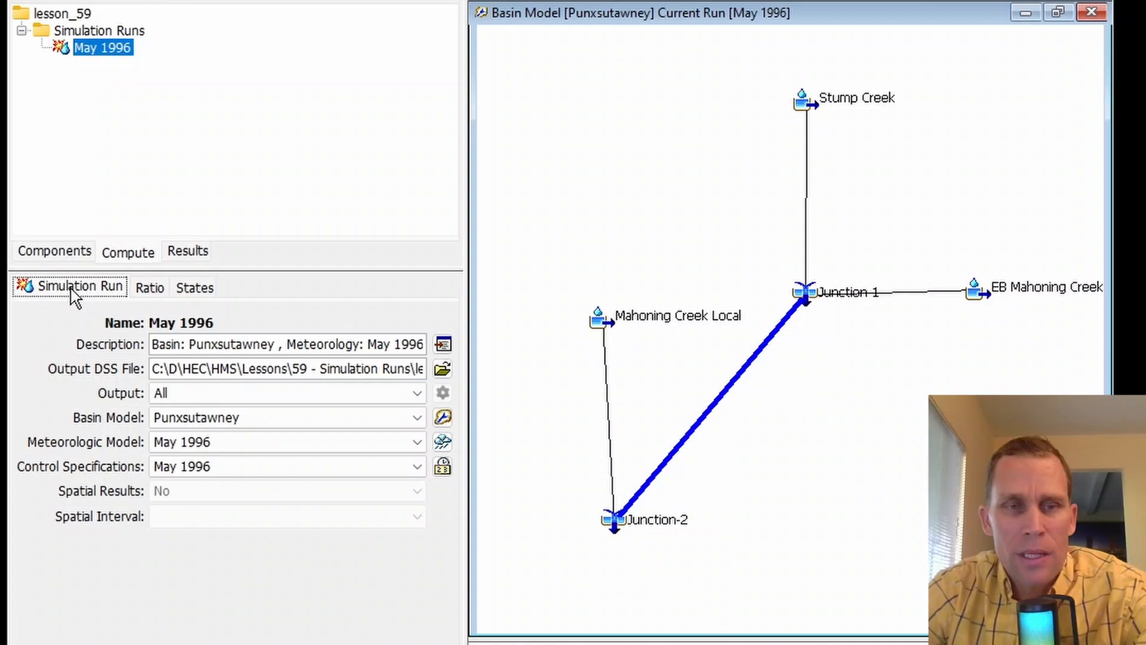
click(150, 292)
click(196, 293)
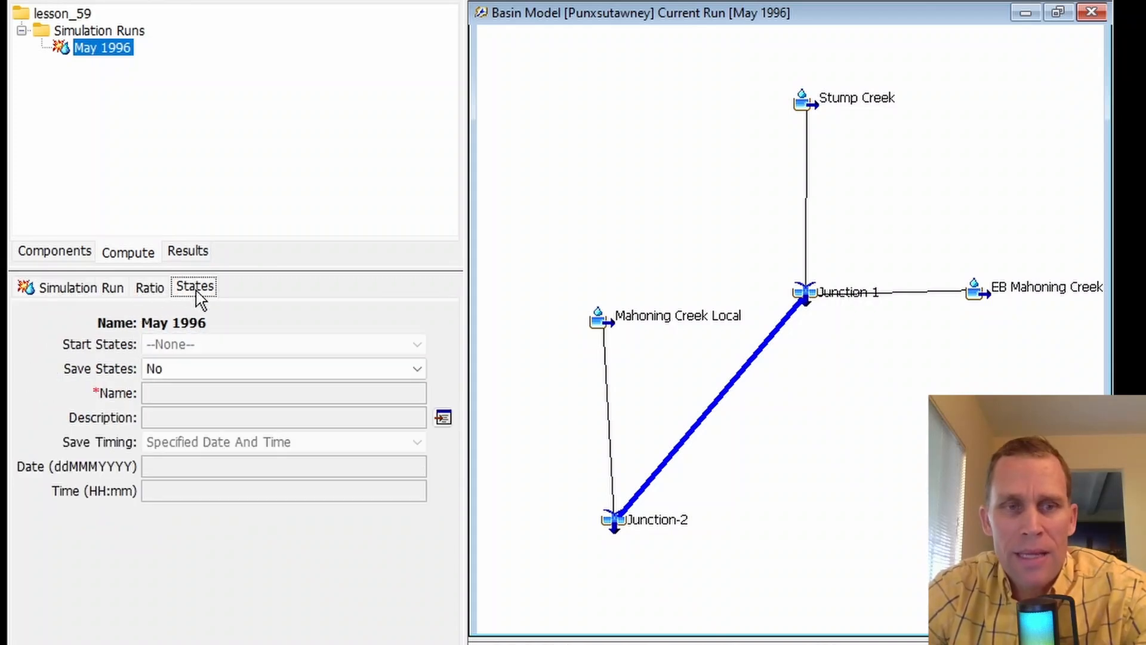
click(87, 289)
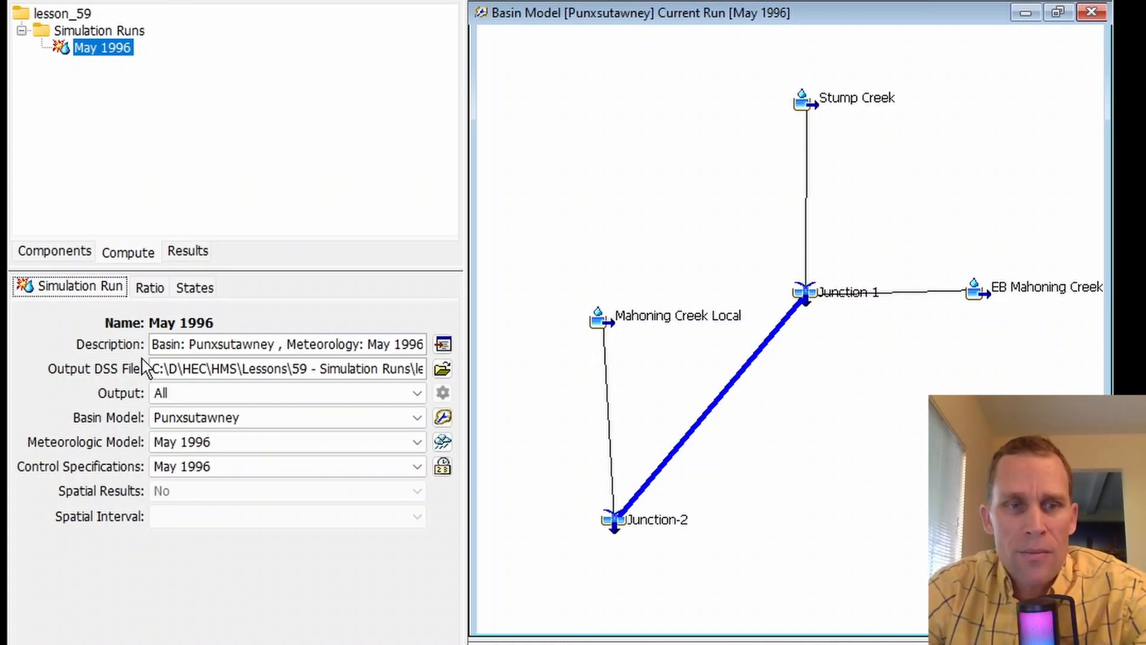
- Examine the May 1996 run's description and output DSS file path, including its folder and file name
drag(173, 350, 503, 389)
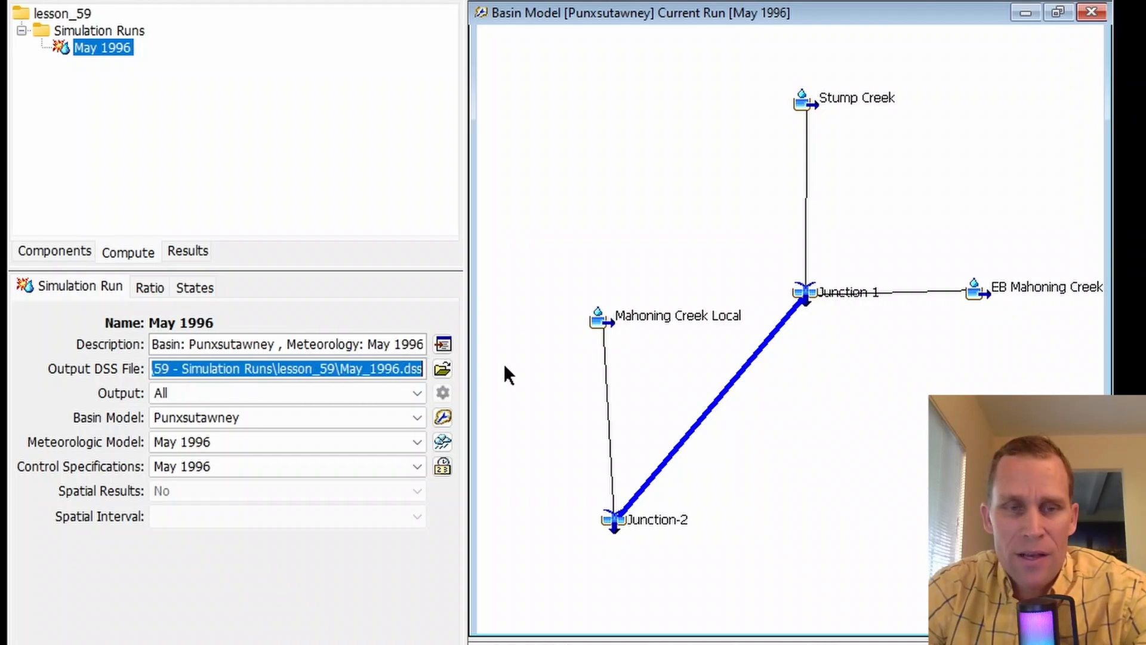
click(270, 369)
double_click(282, 368)
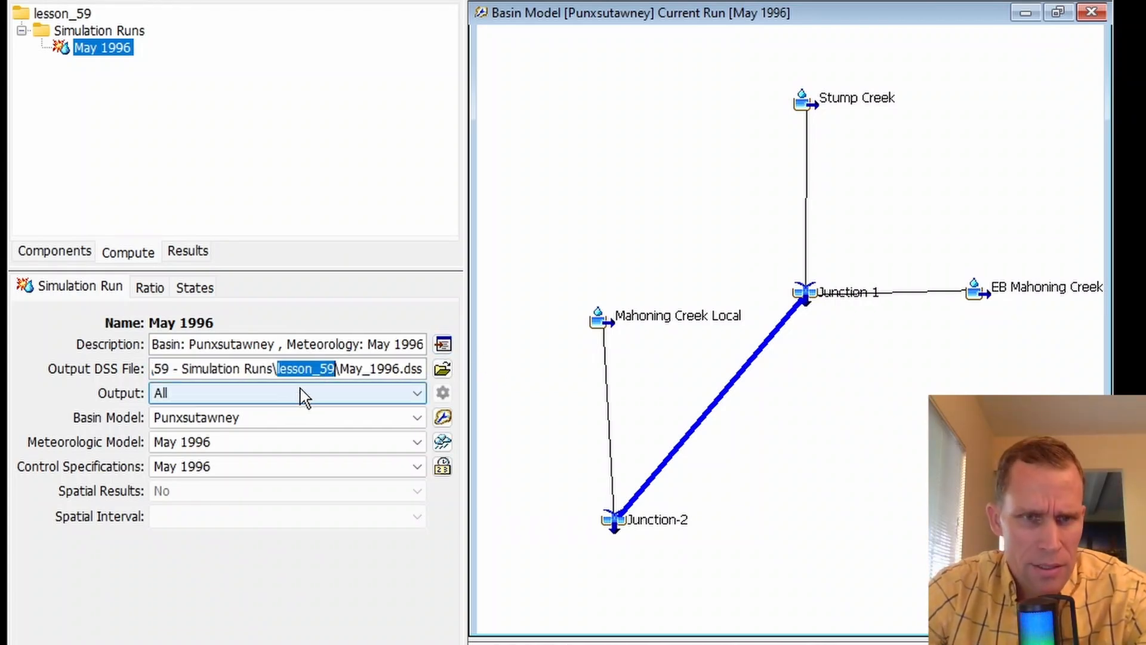
click(296, 368)
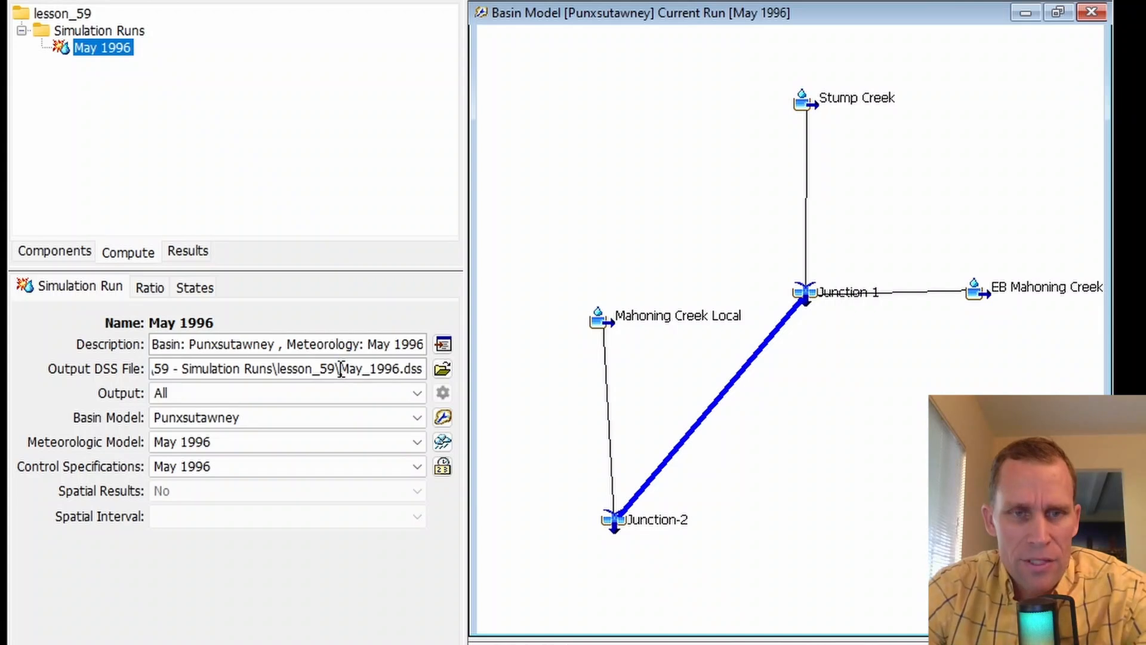
drag(340, 369, 412, 370)
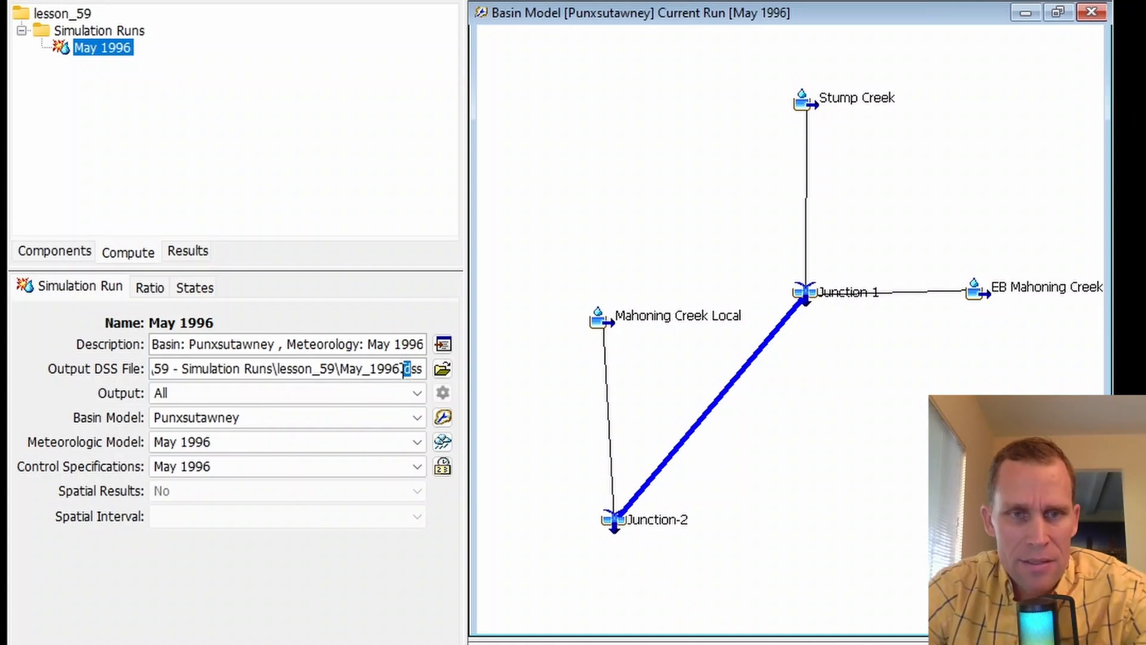
drag(340, 368, 425, 370)
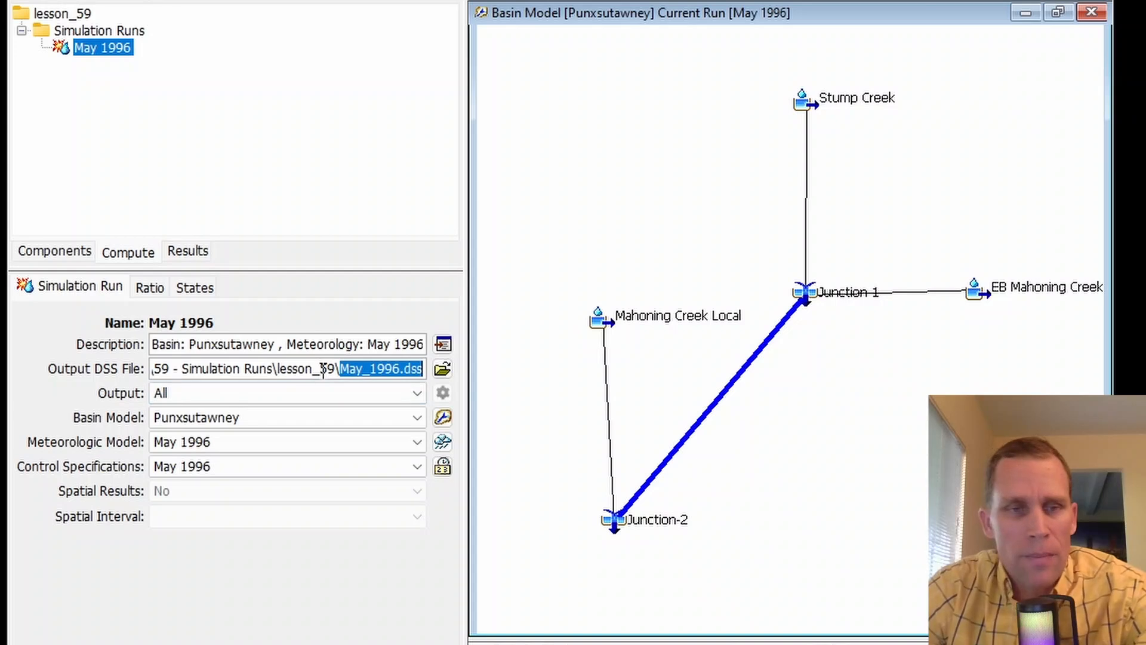
- Review the output options available for the May 1996 run and check the project's simulation results
click(215, 395)
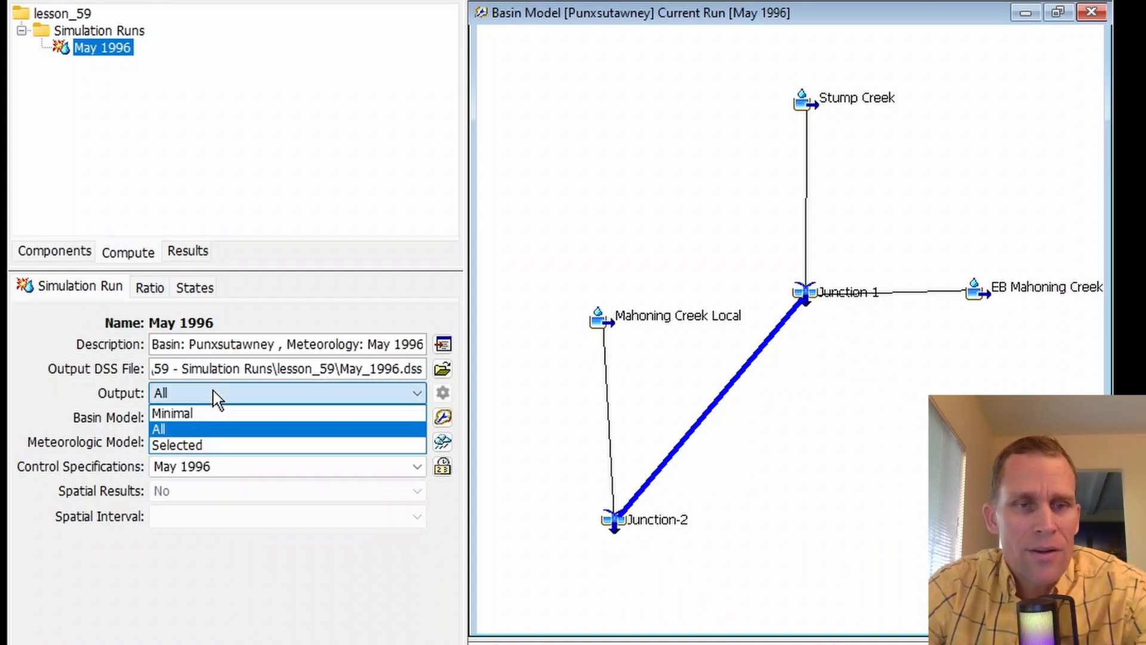
click(93, 399)
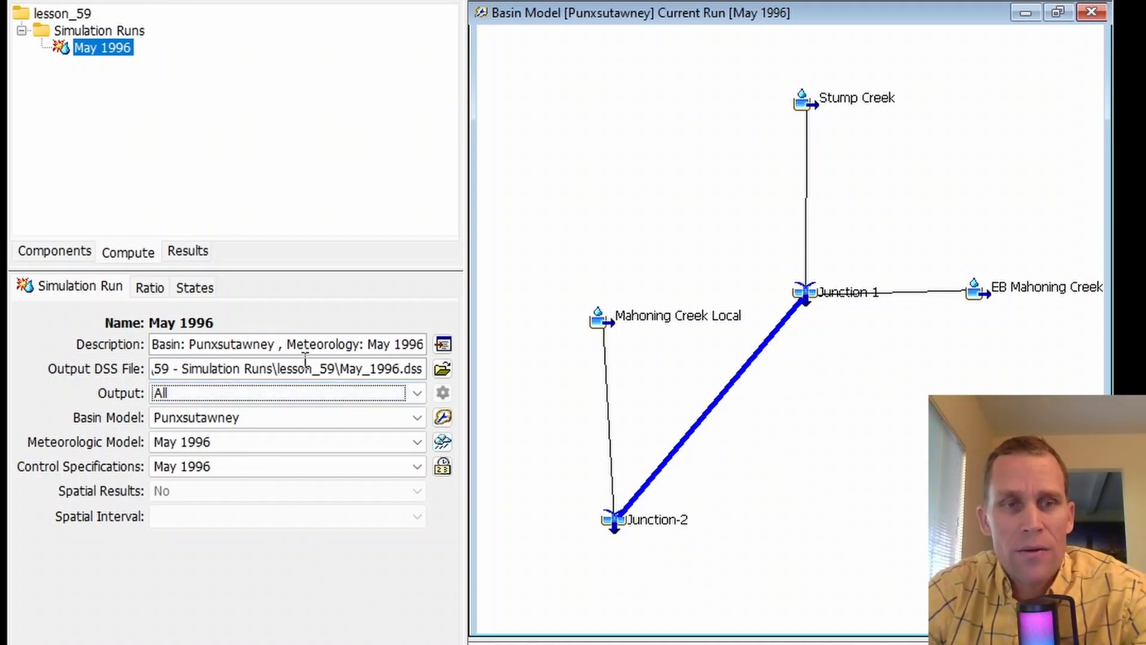
click(197, 258)
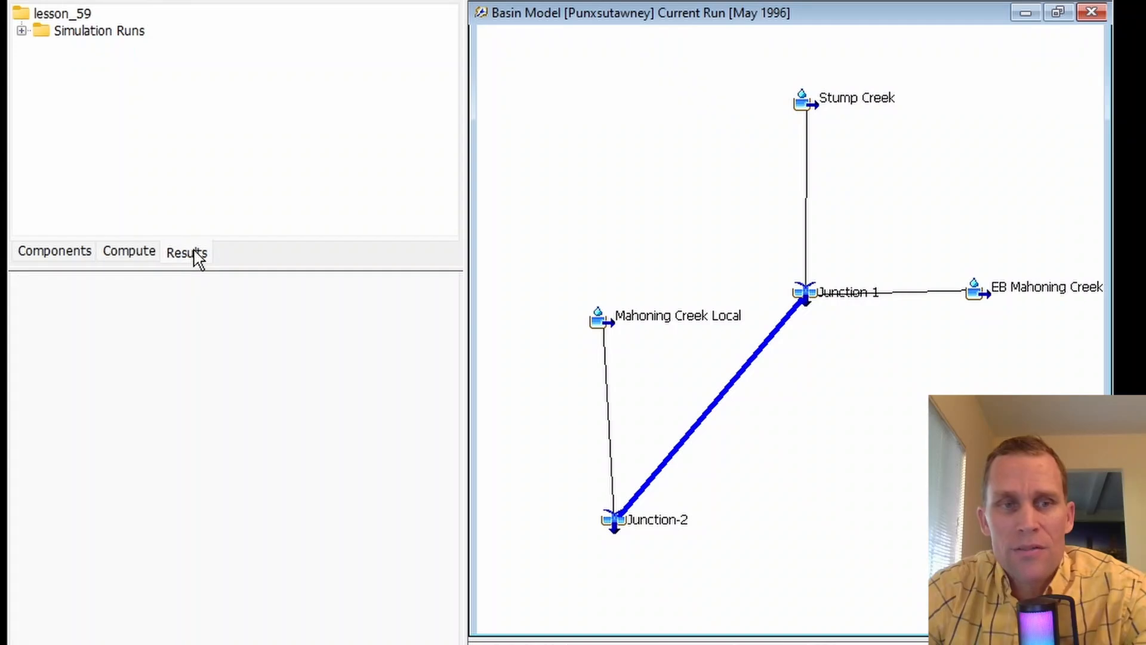
click(146, 254)
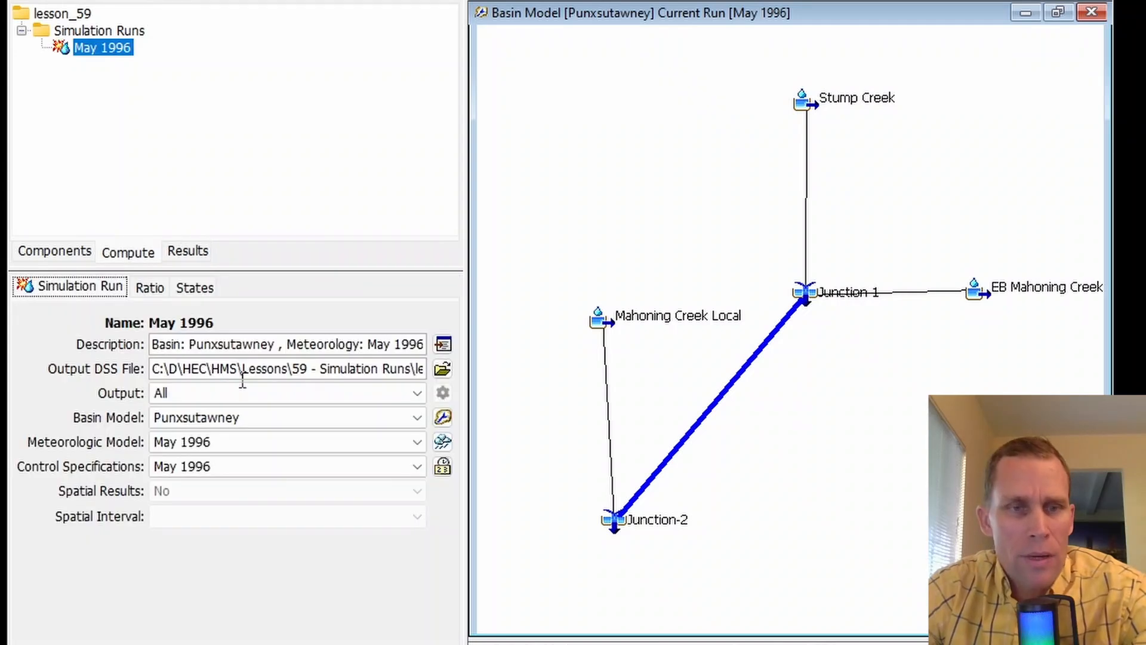
- Try the Minimal output option for the May 1996 run and restore it to All
click(183, 397)
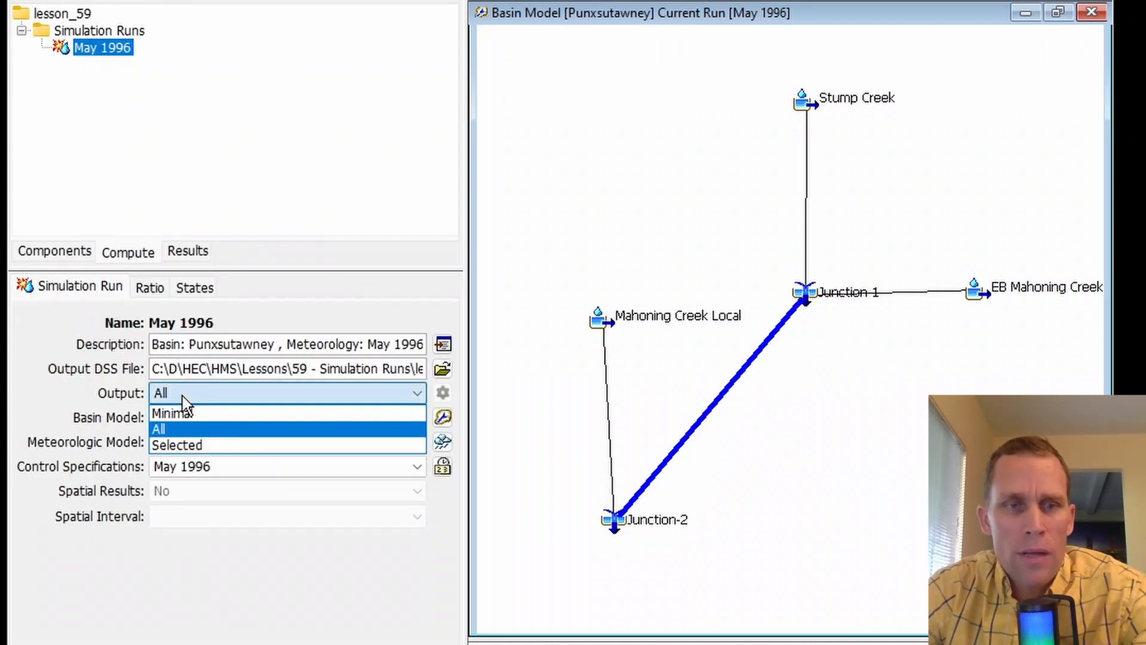
click(209, 414)
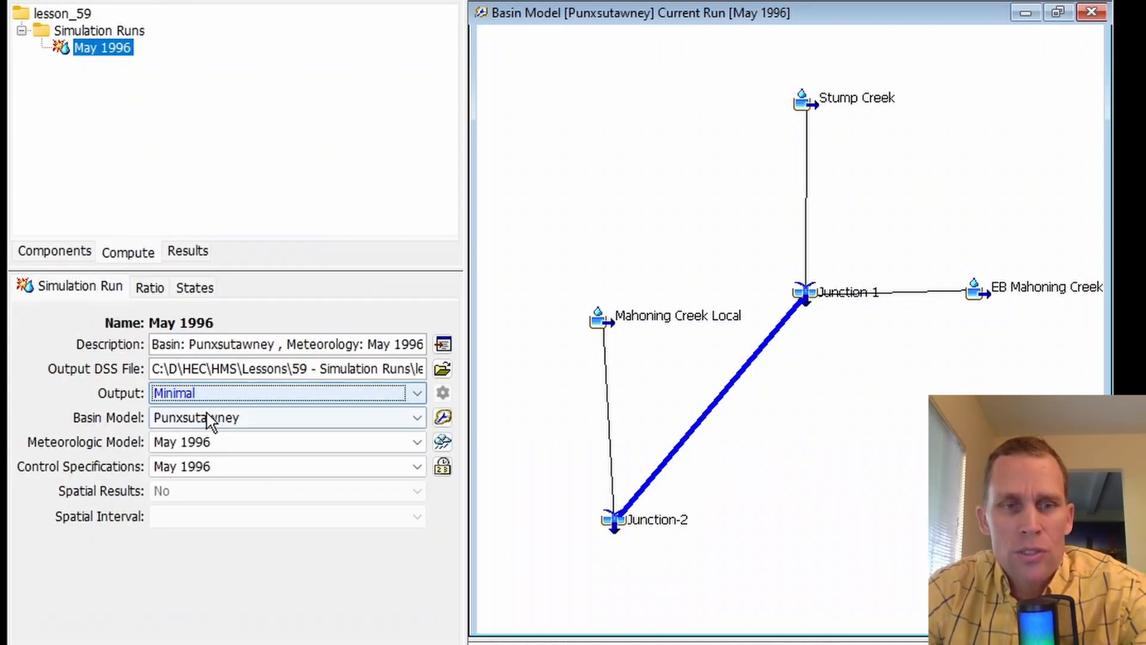
click(417, 394)
click(360, 428)
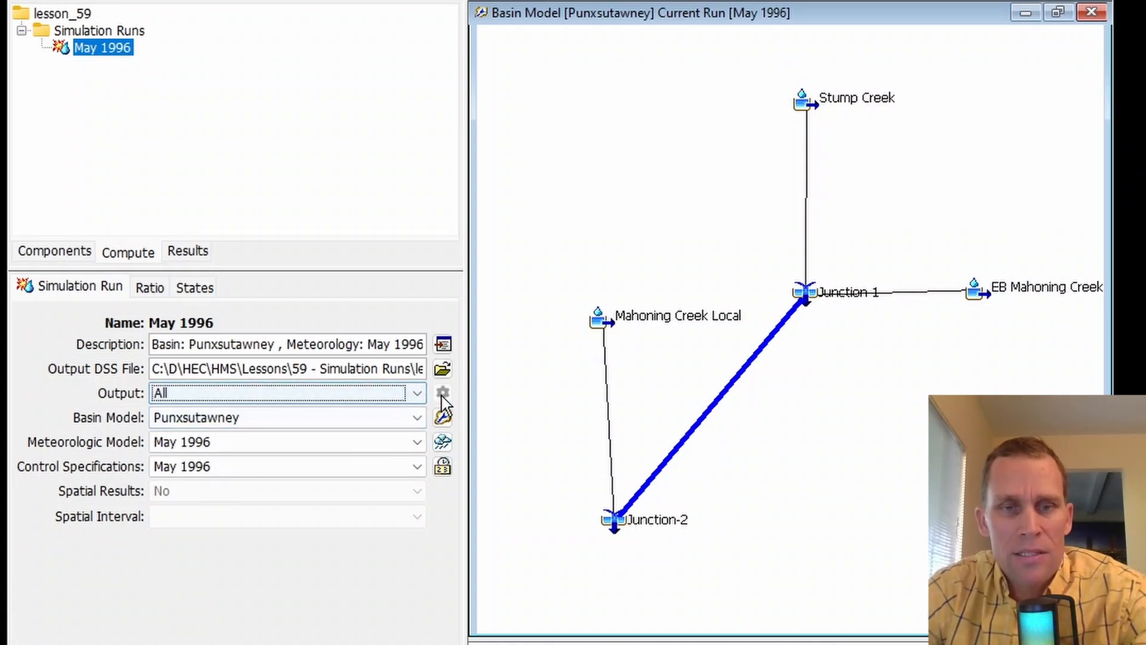
- Set the May 1996 run's output to Selected and open its time-series results selection
click(349, 393)
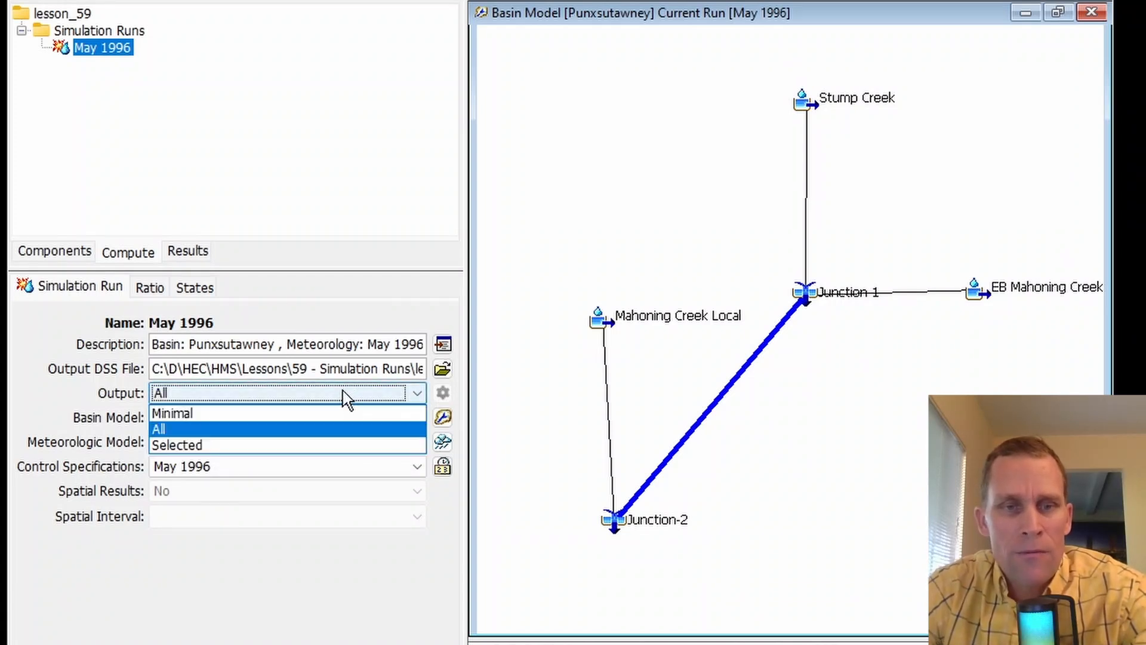
click(299, 445)
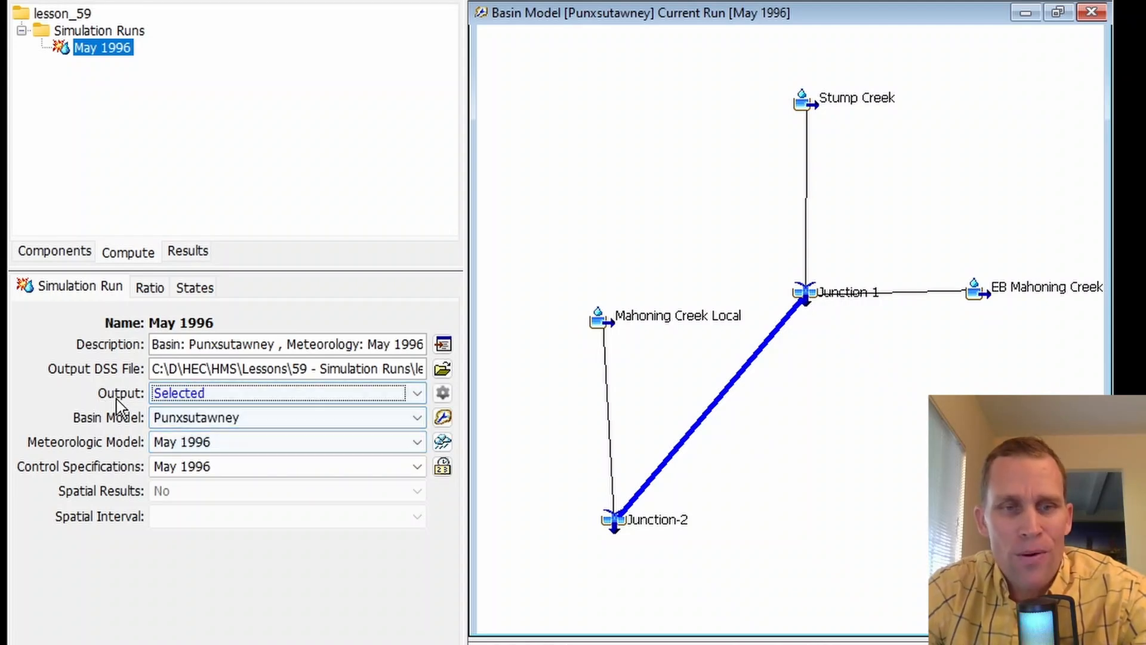
click(445, 395)
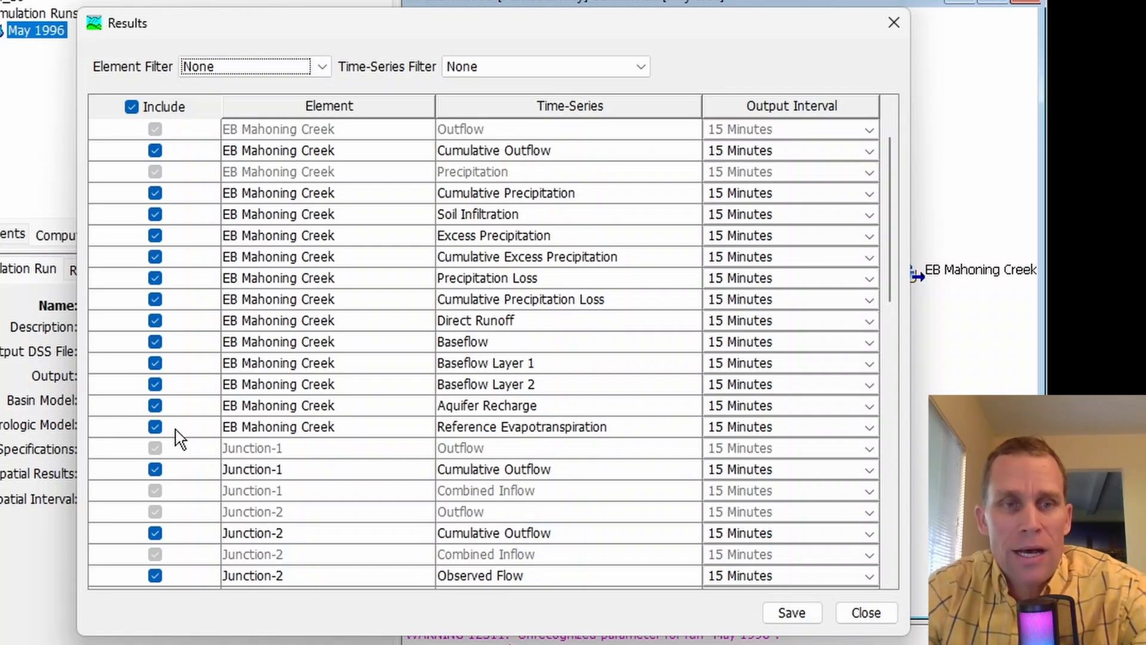
- Exclude EB Mahoning Creek's Precipitation Loss and Cumulative Excess Precipitation from the results, then include both again
click(154, 279)
click(155, 257)
click(154, 257)
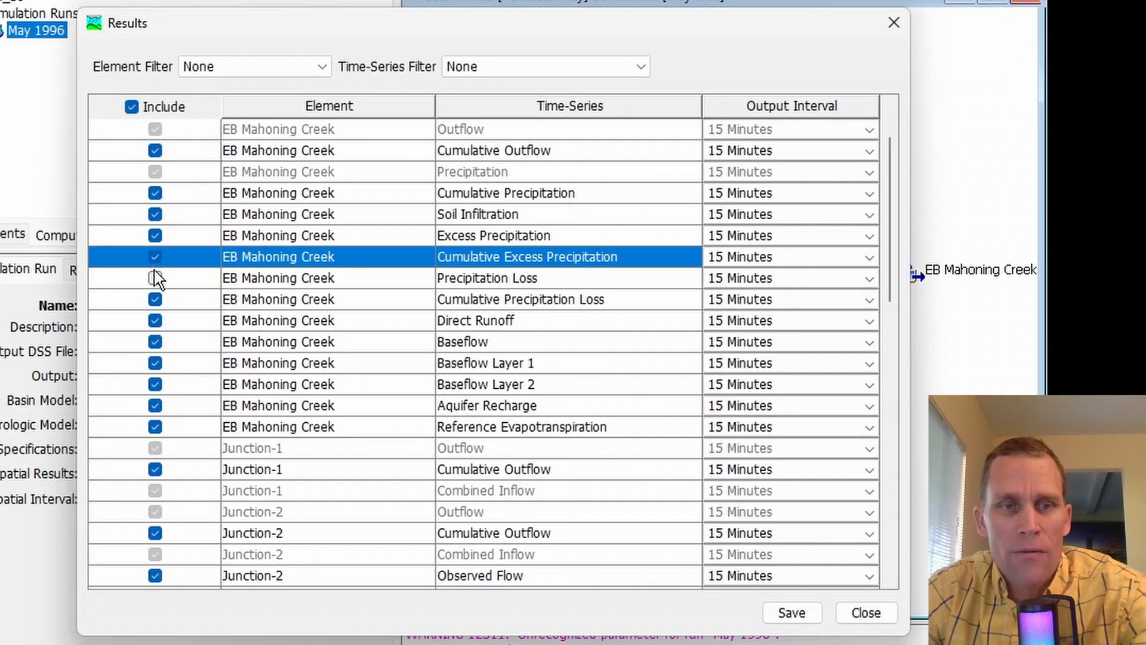
click(155, 278)
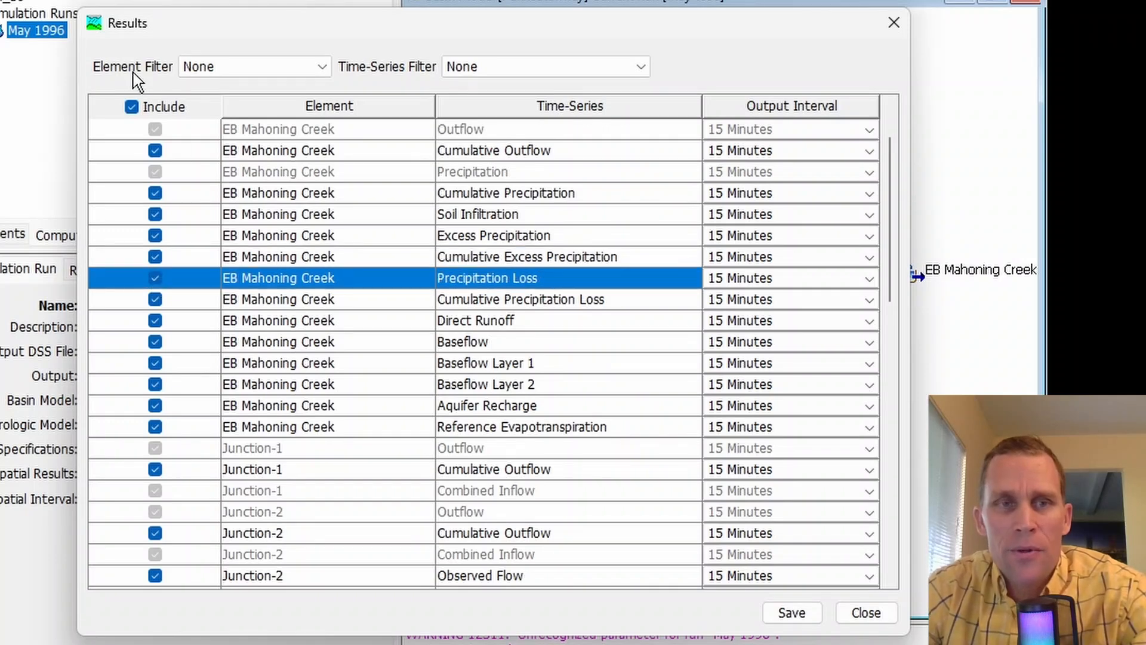
- Examine the listed elements' time-series and the choices offered by the element and time-series filters
scroll(338, 262, down, 4)
scroll(334, 269, down, 8)
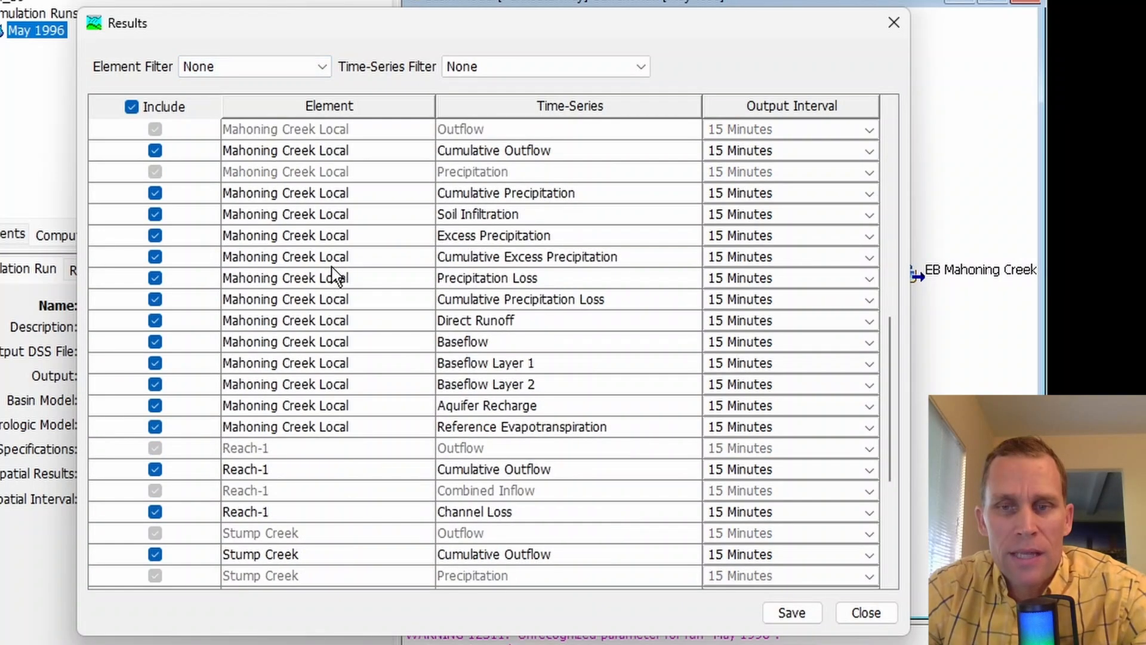
scroll(332, 273, up, 12)
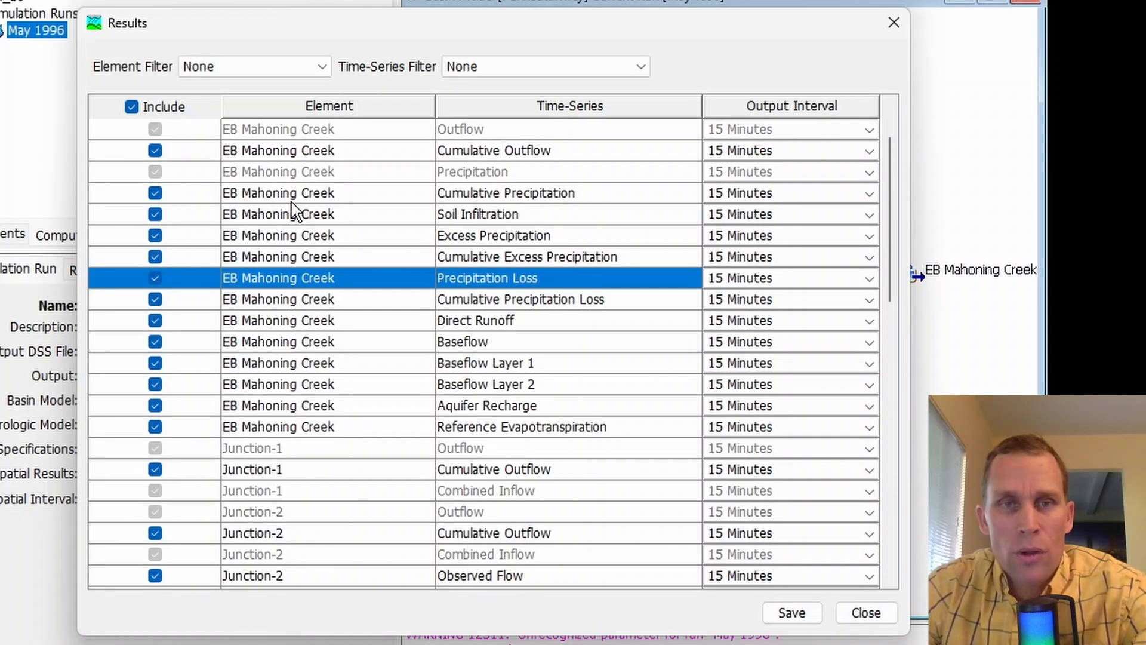
click(260, 77)
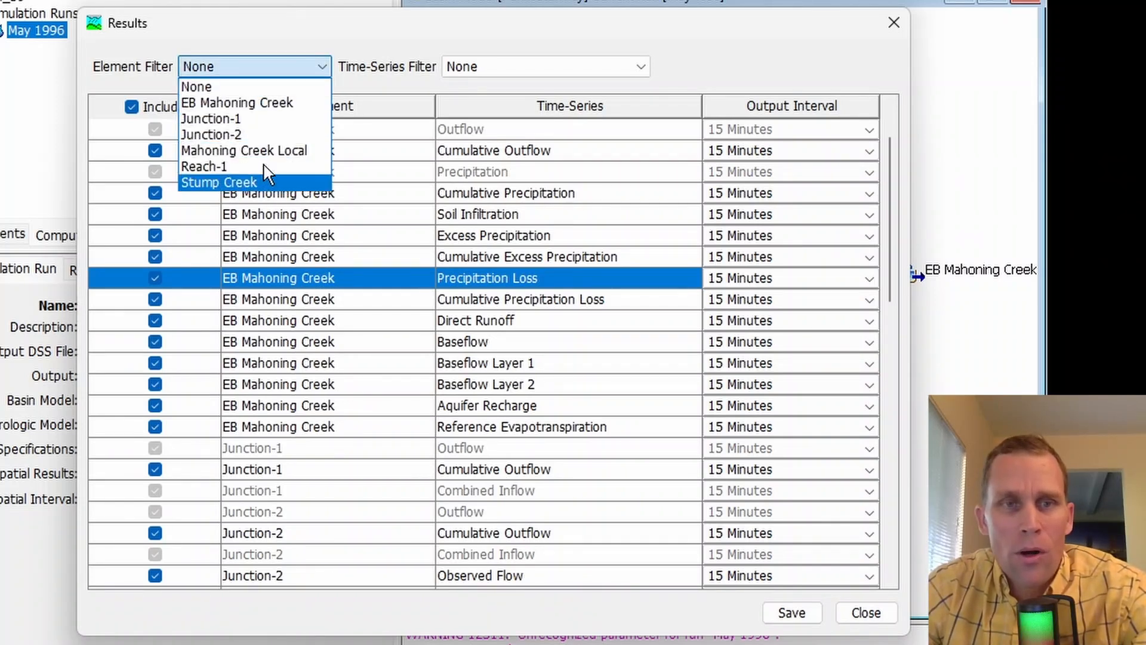
click(251, 33)
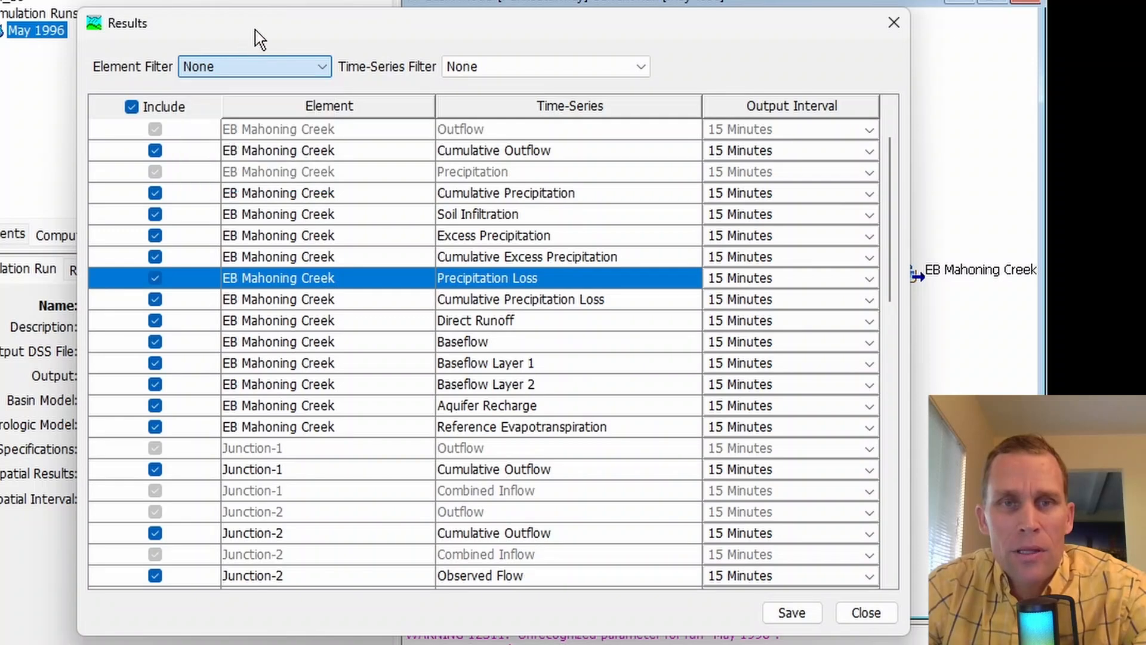
click(518, 69)
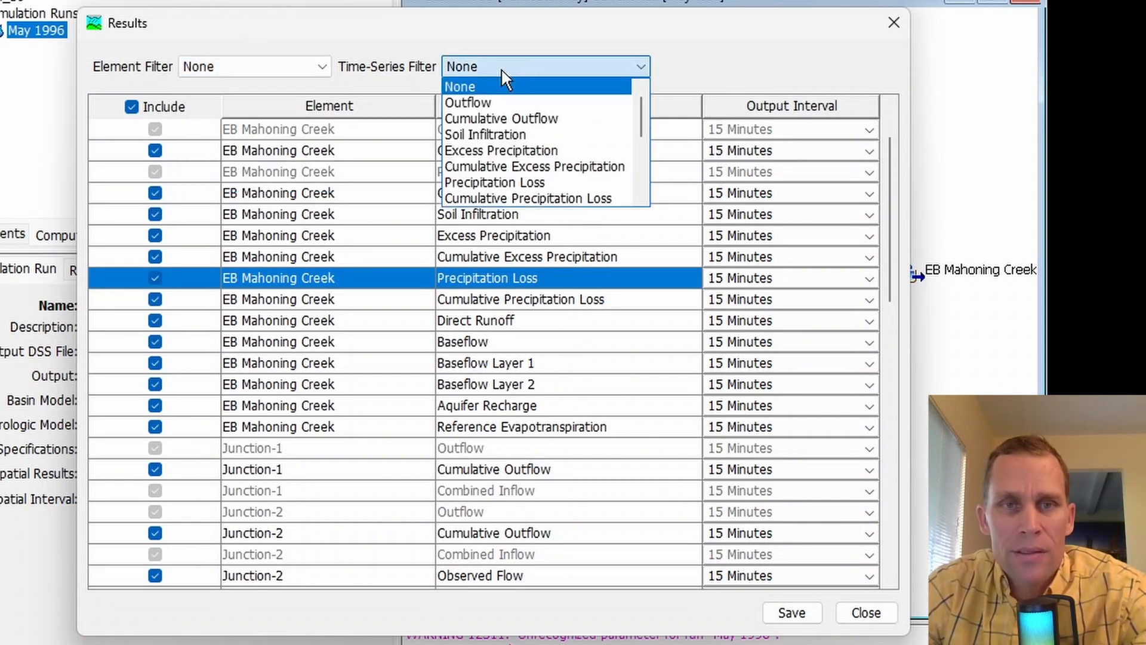
click(505, 37)
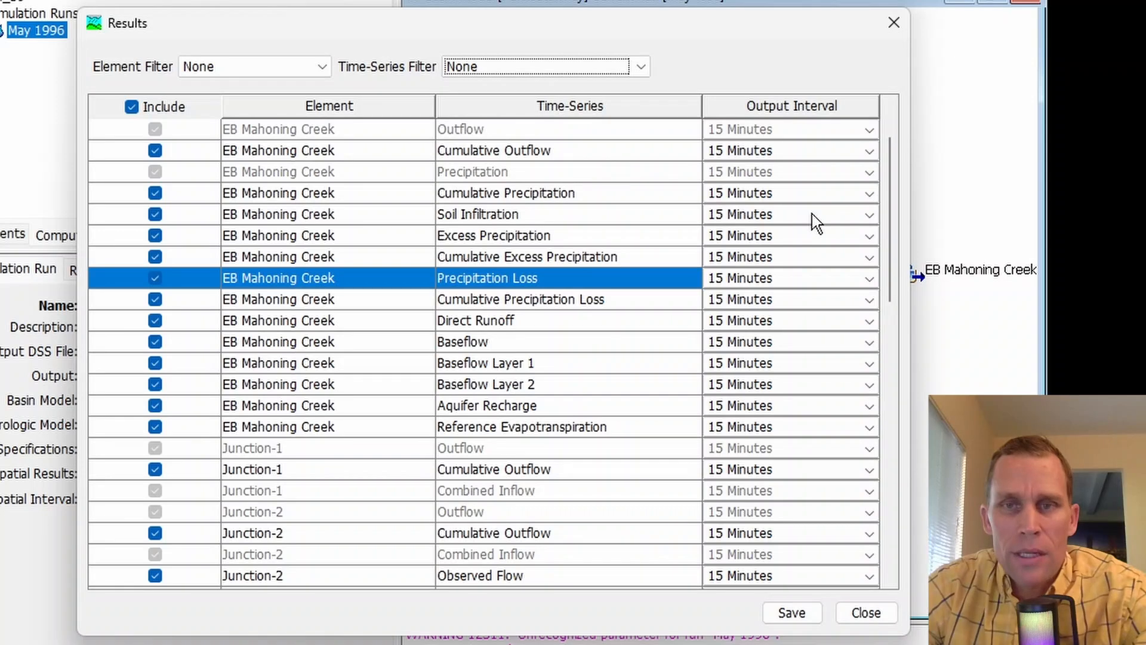
- Choose a 15 Minutes output interval for EB Mahoning Creek's Cumulative Precipitation, then save and close the results selection
click(869, 195)
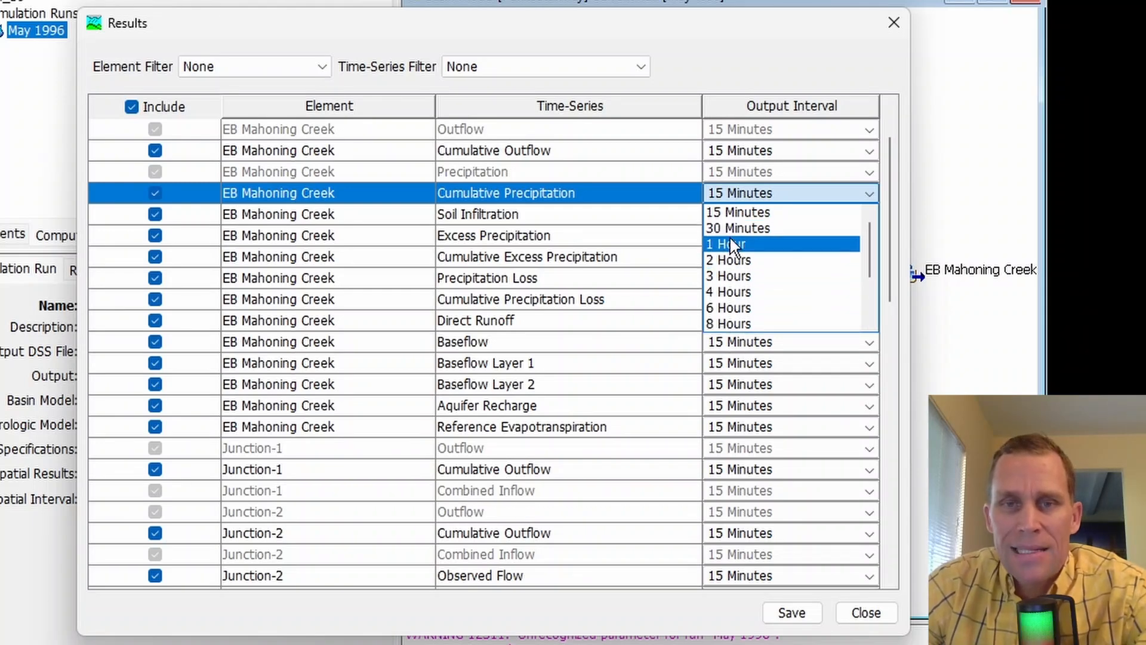
click(754, 213)
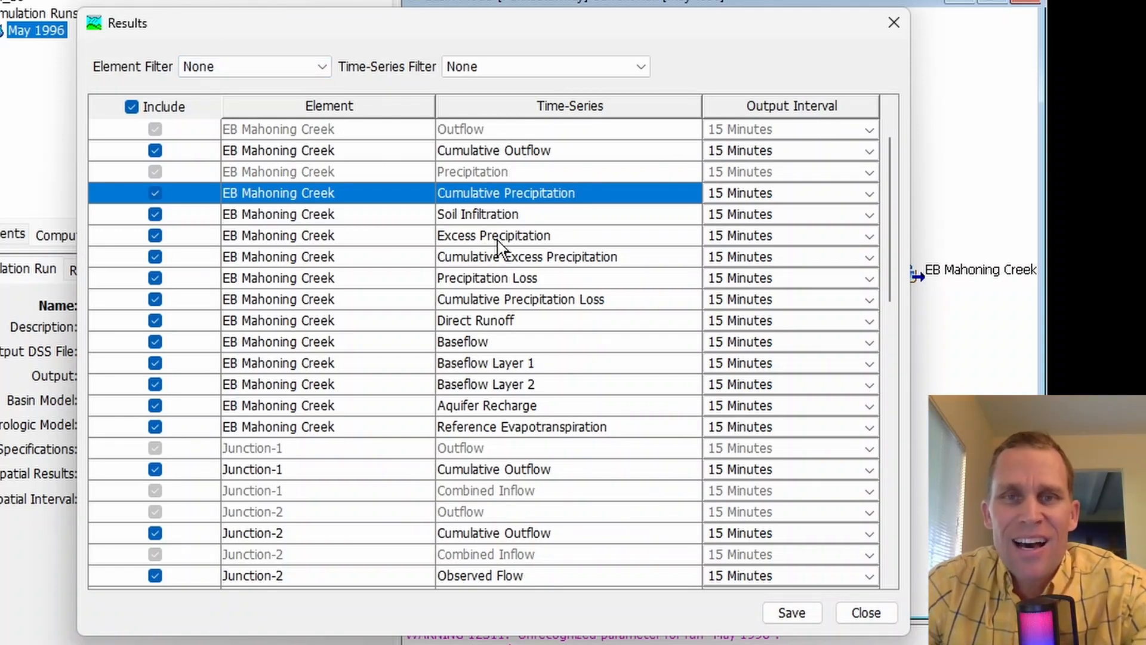
click(791, 613)
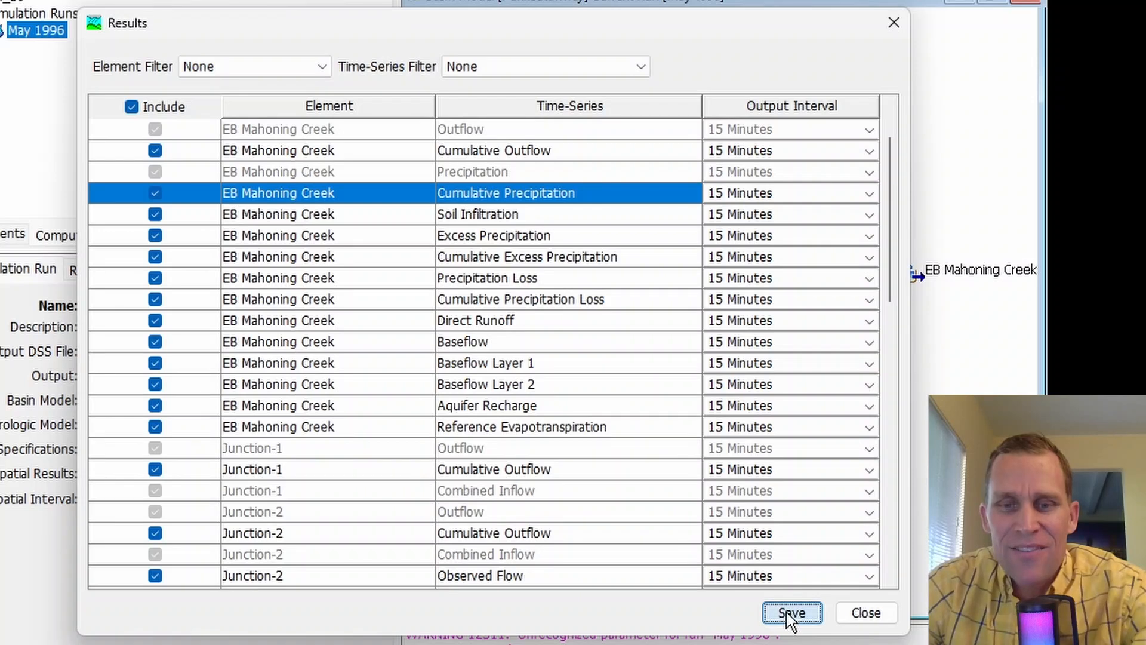
click(866, 613)
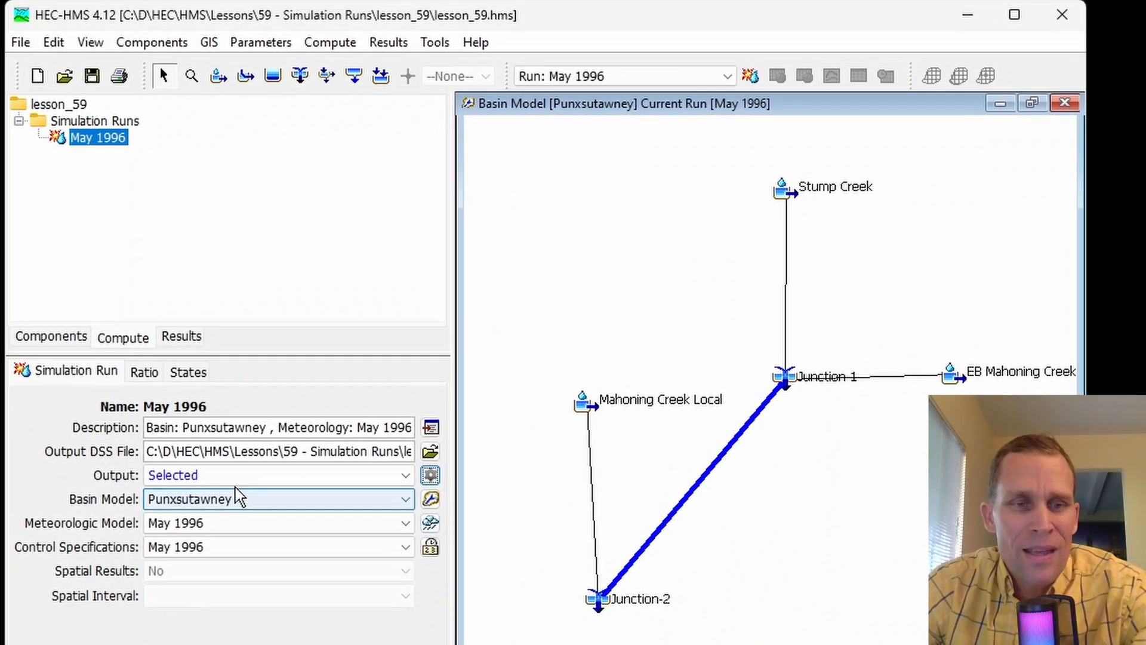
- Set the May 1996 run's output back to All
click(180, 383)
click(222, 510)
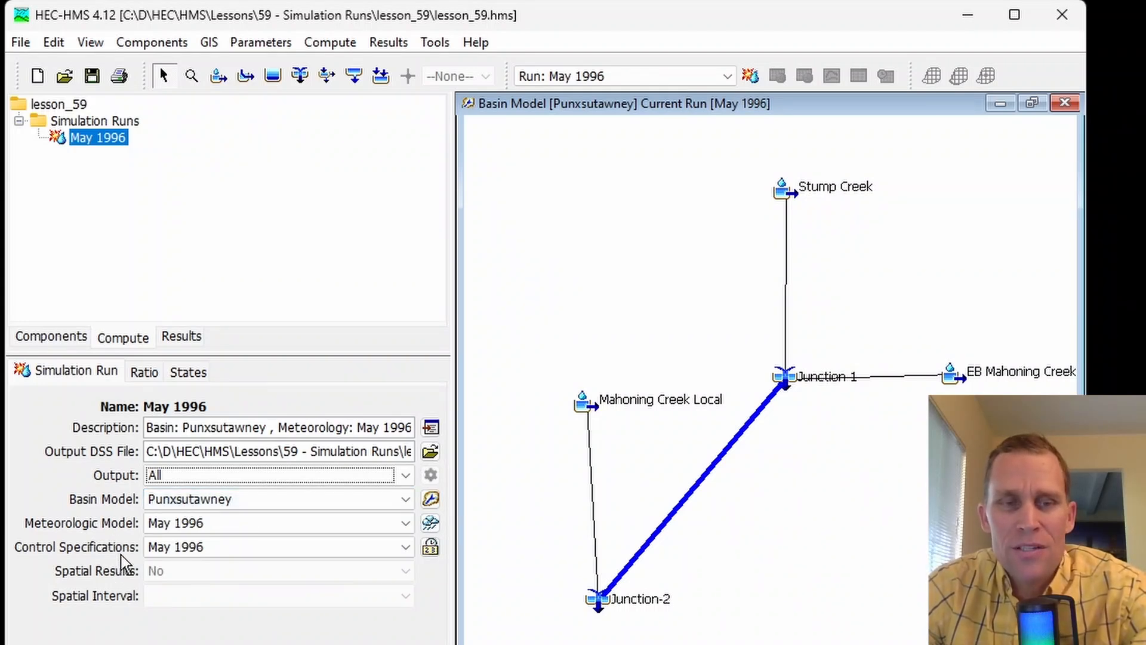
- Check the basin model, meteorologic model and control specifications choices available for the May 1996 run
click(242, 505)
click(243, 503)
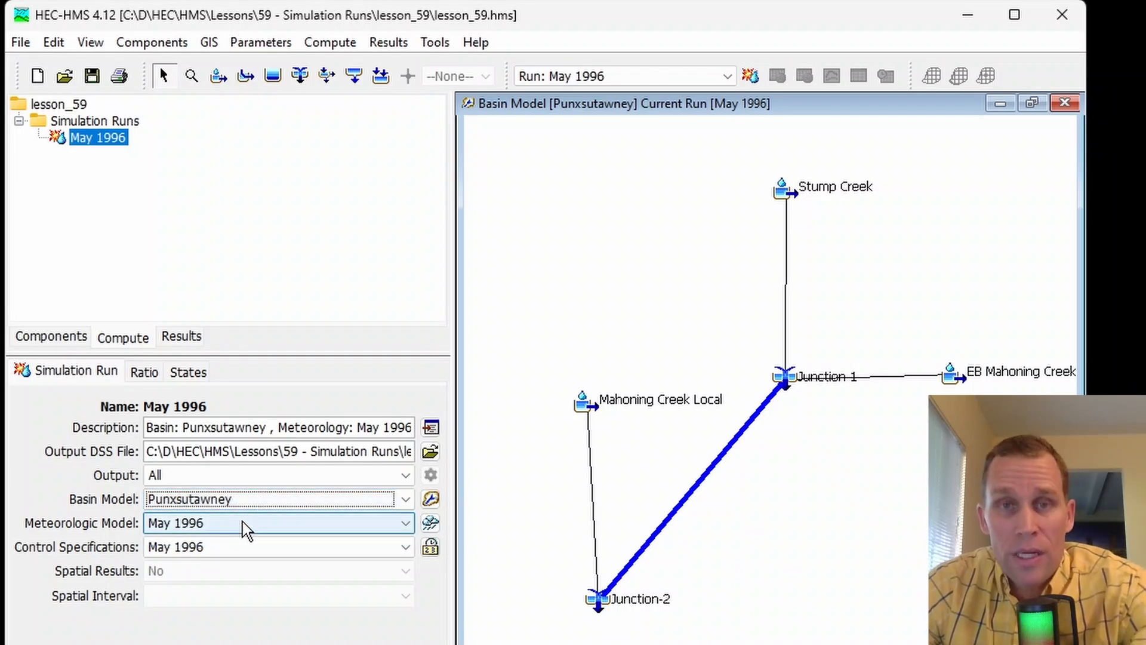
click(244, 523)
click(244, 526)
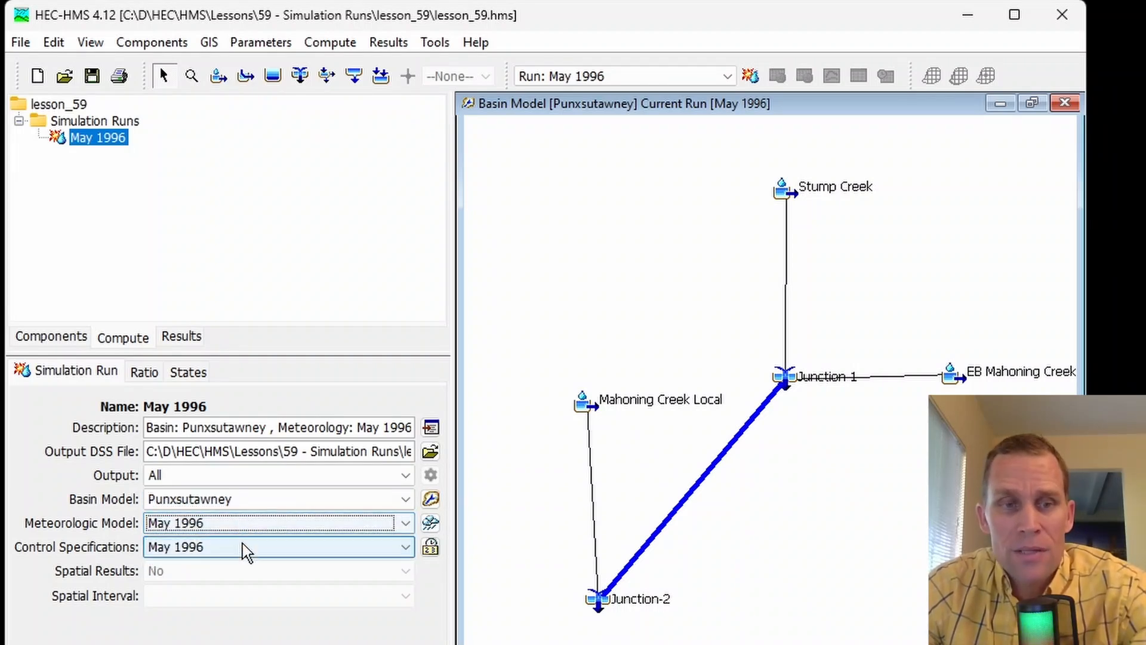
click(244, 548)
click(243, 549)
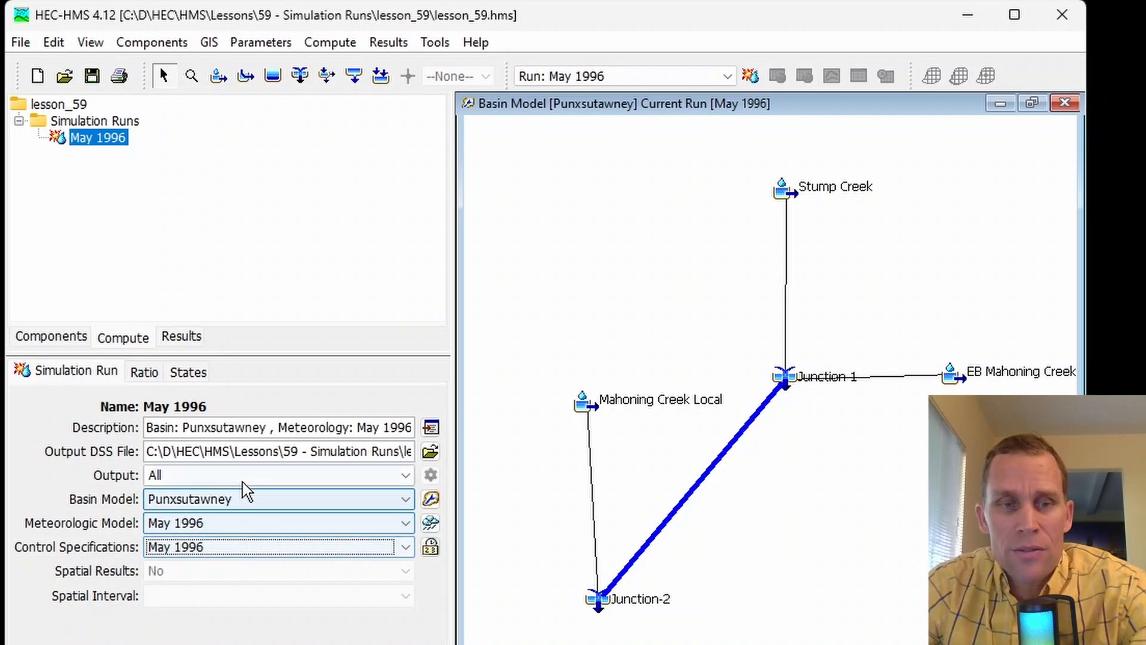
- Examine the May 1996 run's ratio method choices and try the Precipitation method
click(145, 374)
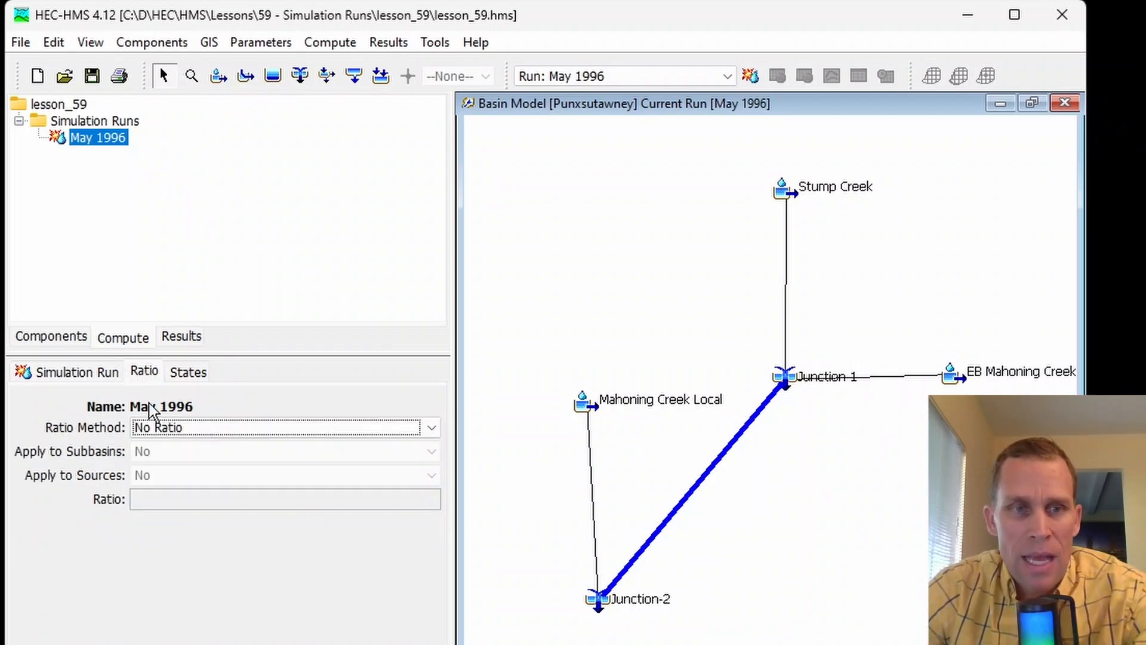
click(206, 430)
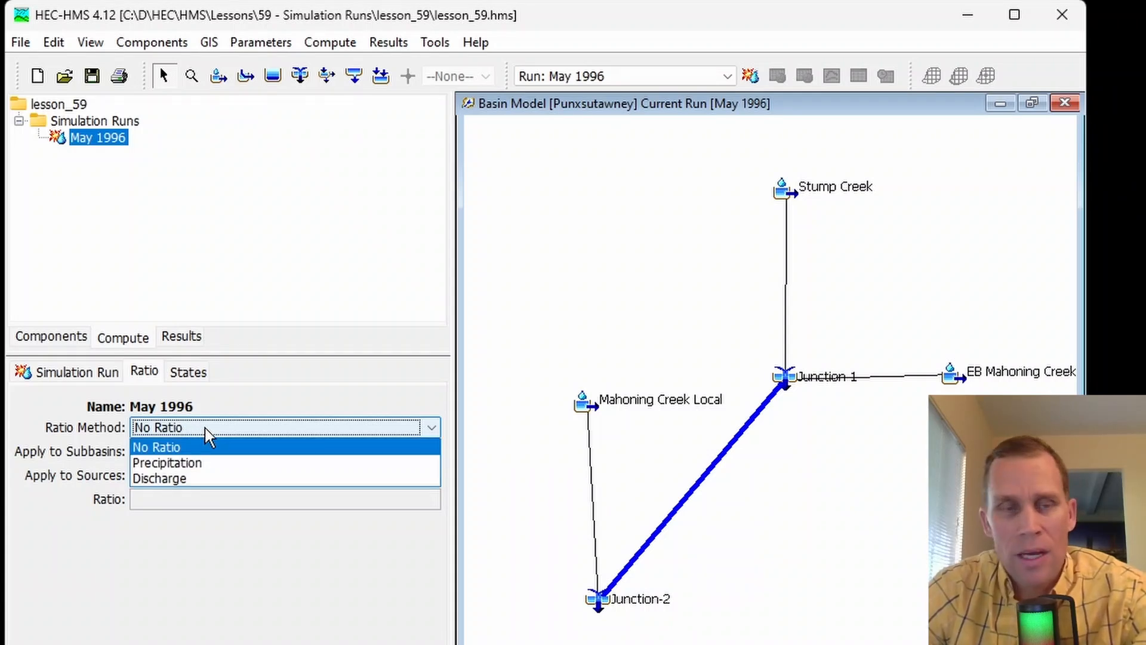
click(206, 429)
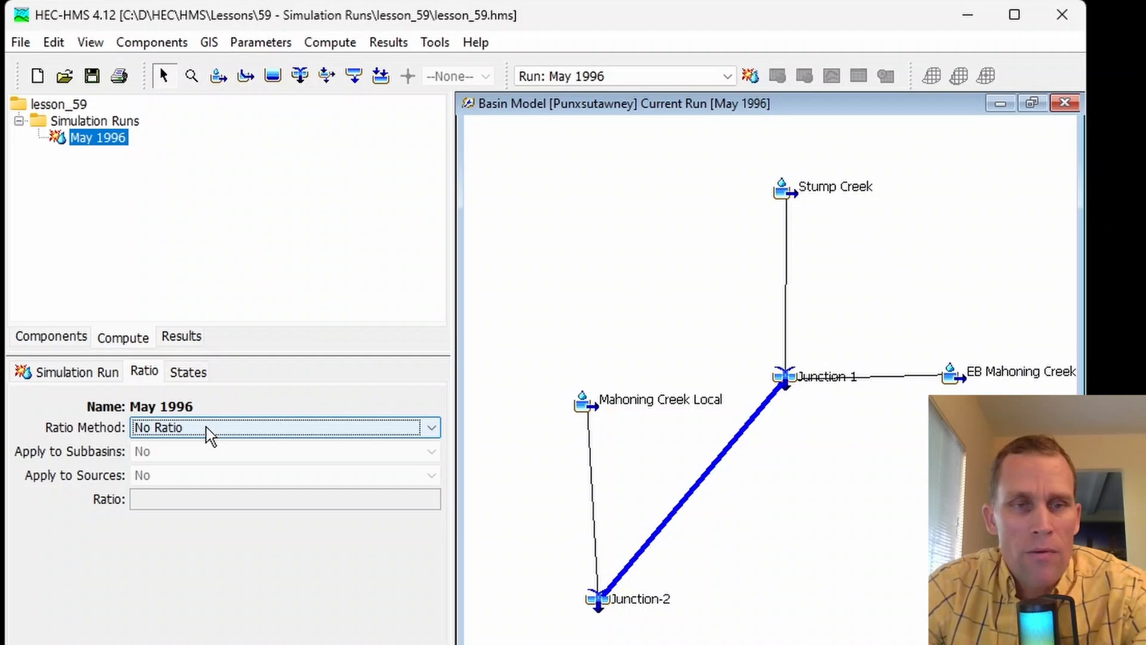
click(209, 434)
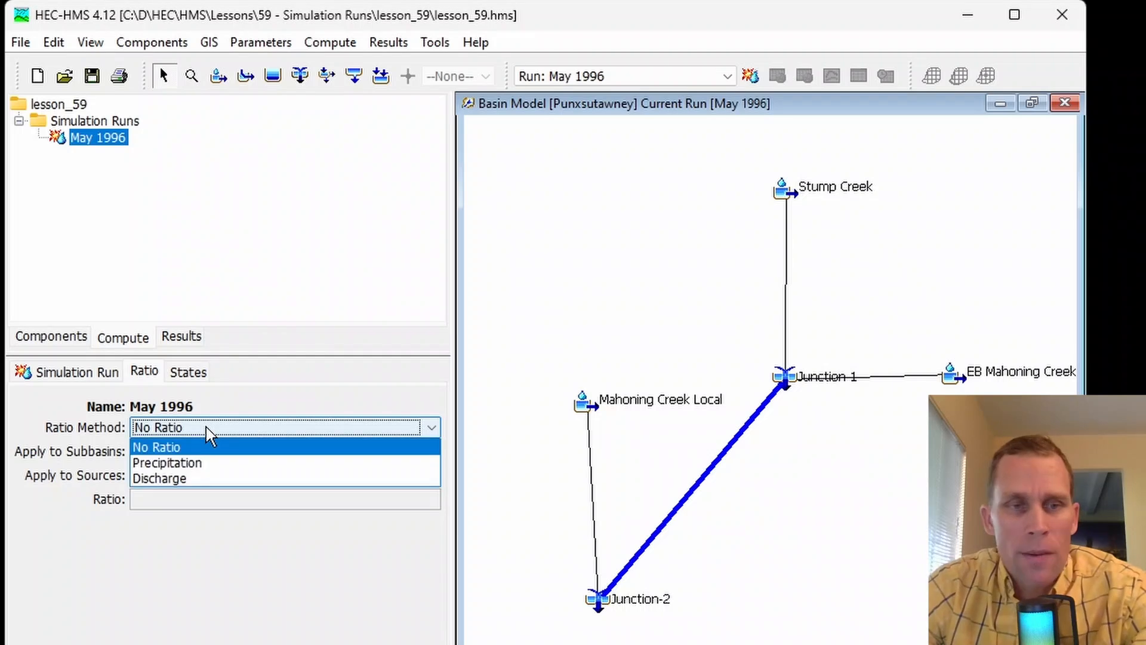
click(216, 462)
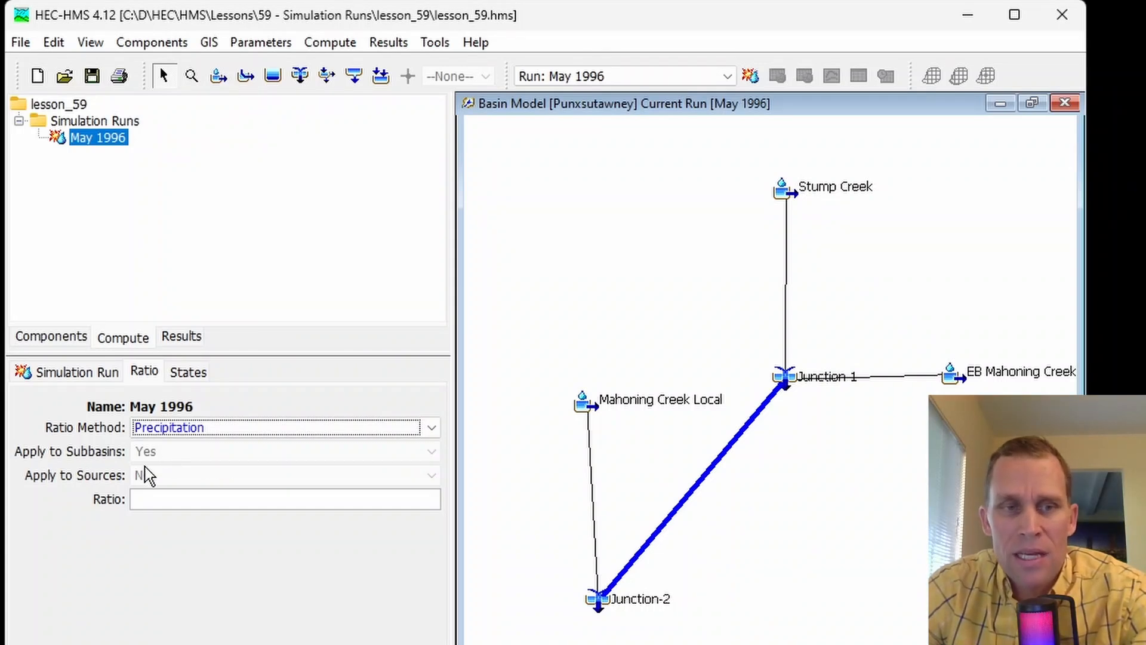
click(161, 496)
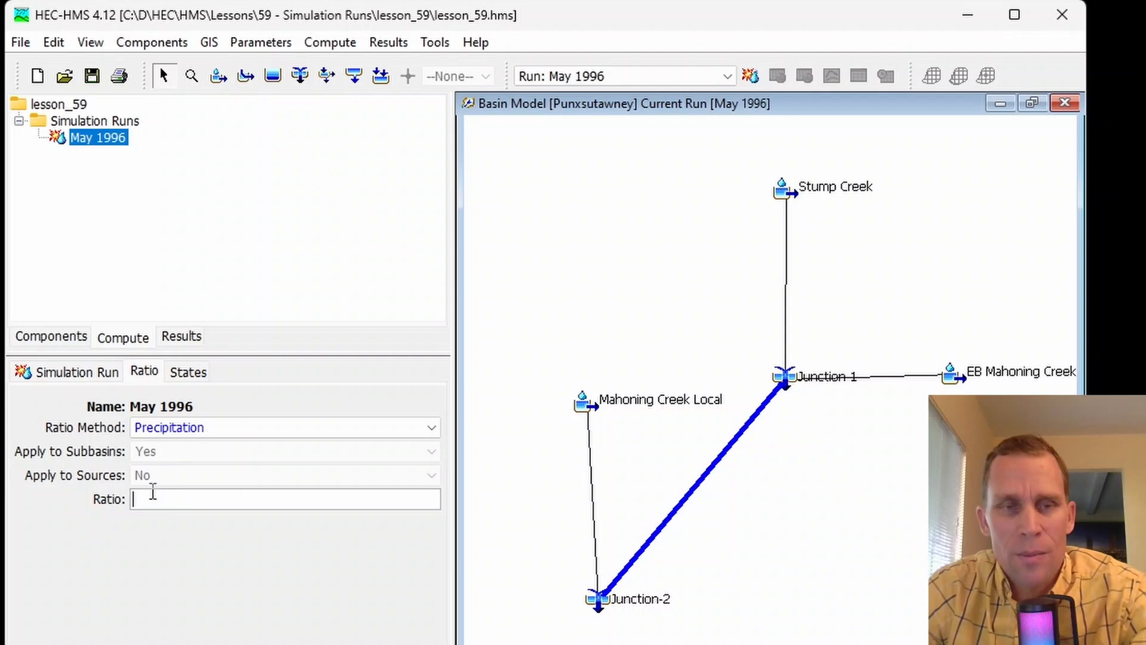
- Try the Discharge ratio method and check the choices for applying it to subbasins and sources
click(170, 430)
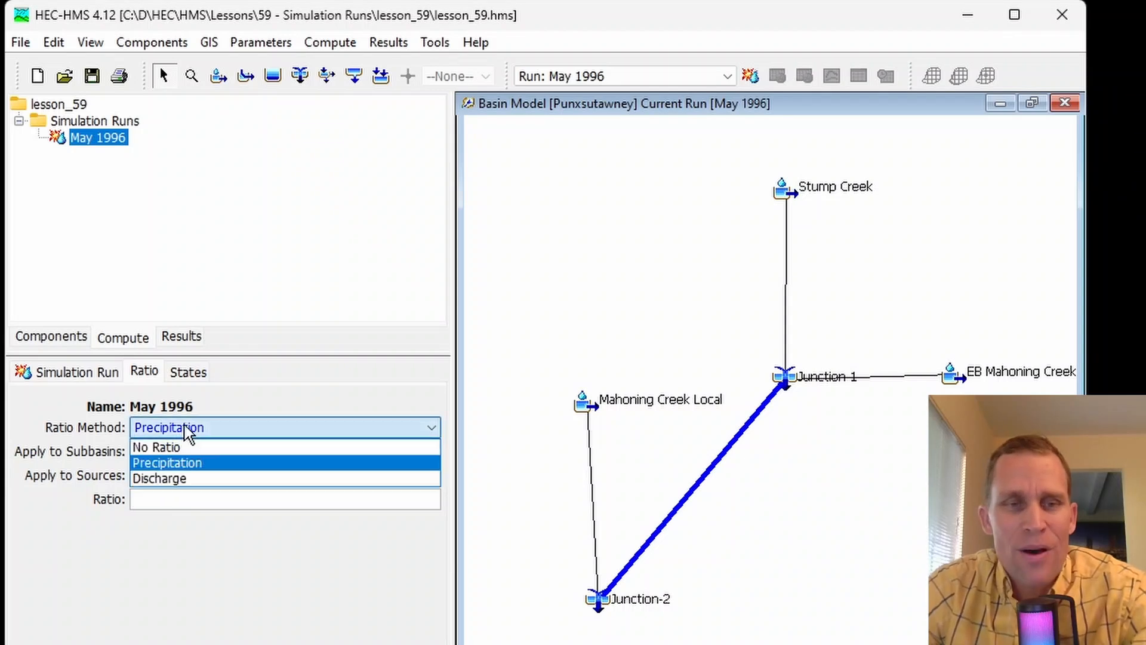
click(189, 480)
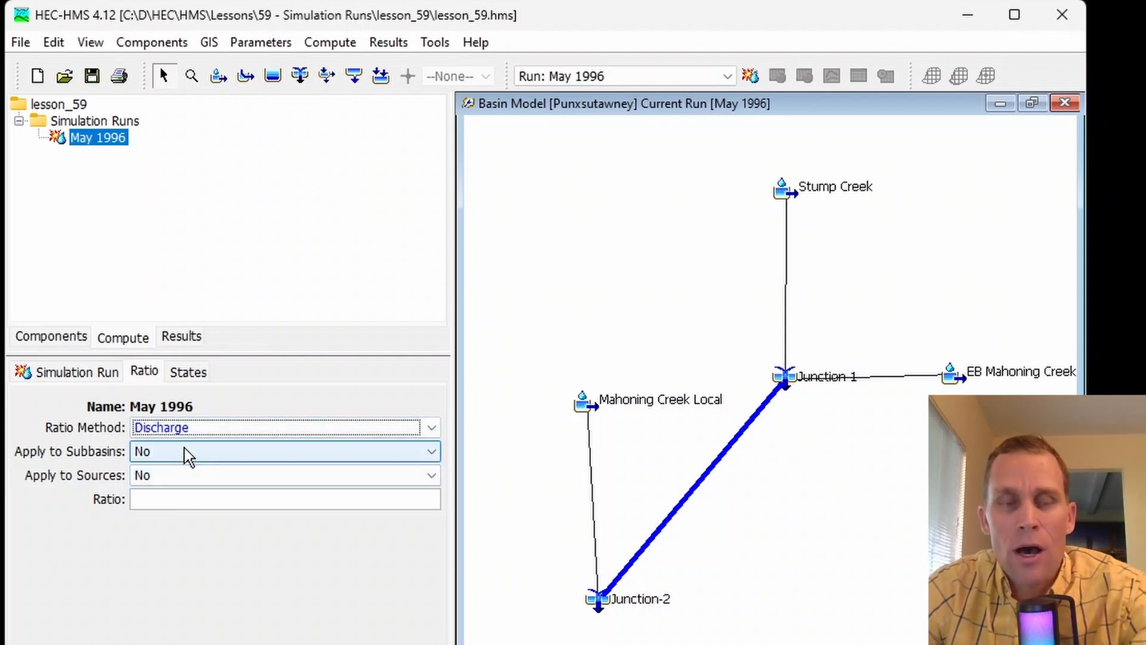
click(187, 455)
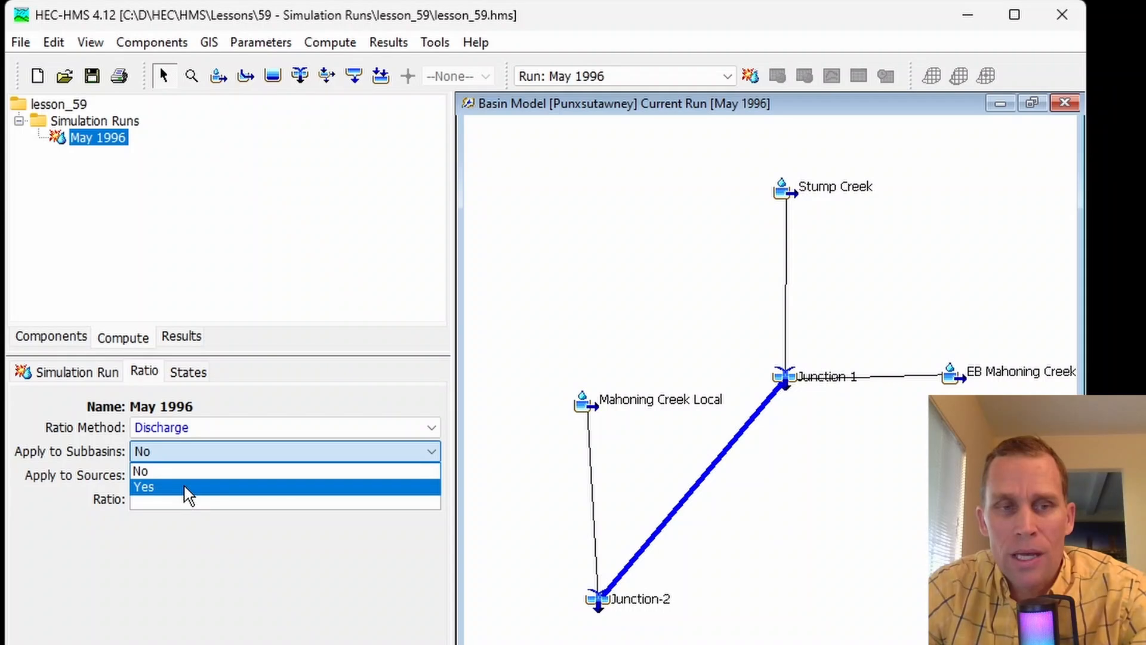
click(110, 482)
click(163, 481)
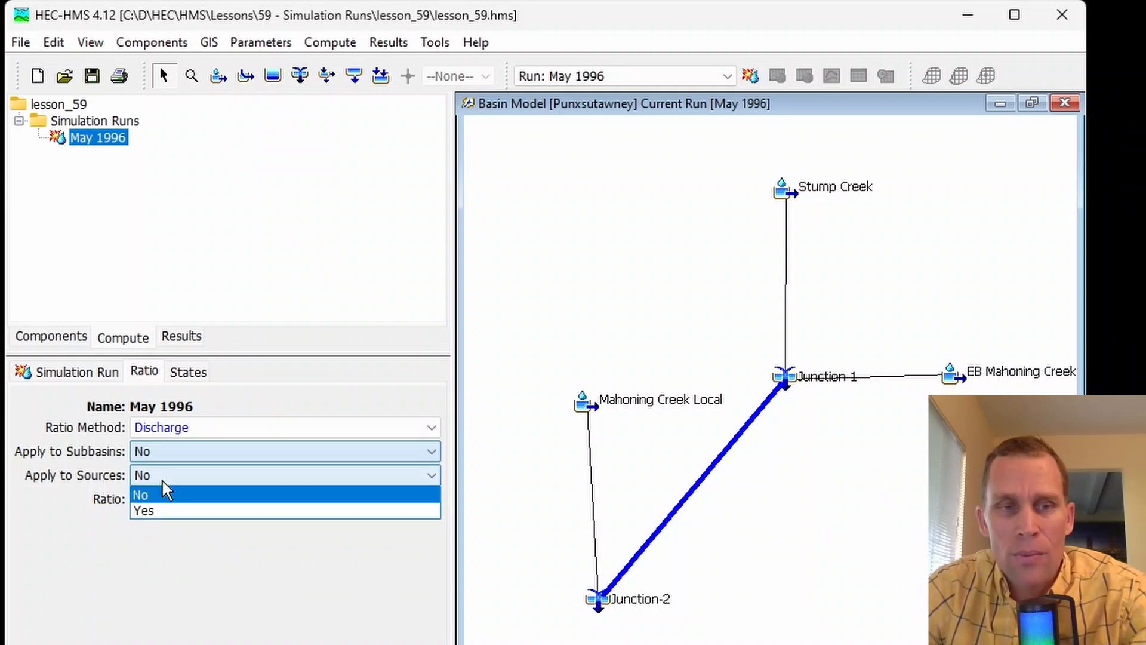
click(99, 457)
- Set the May 1996 run's ratio method to Precipitation with a ratio of 1.25
click(190, 428)
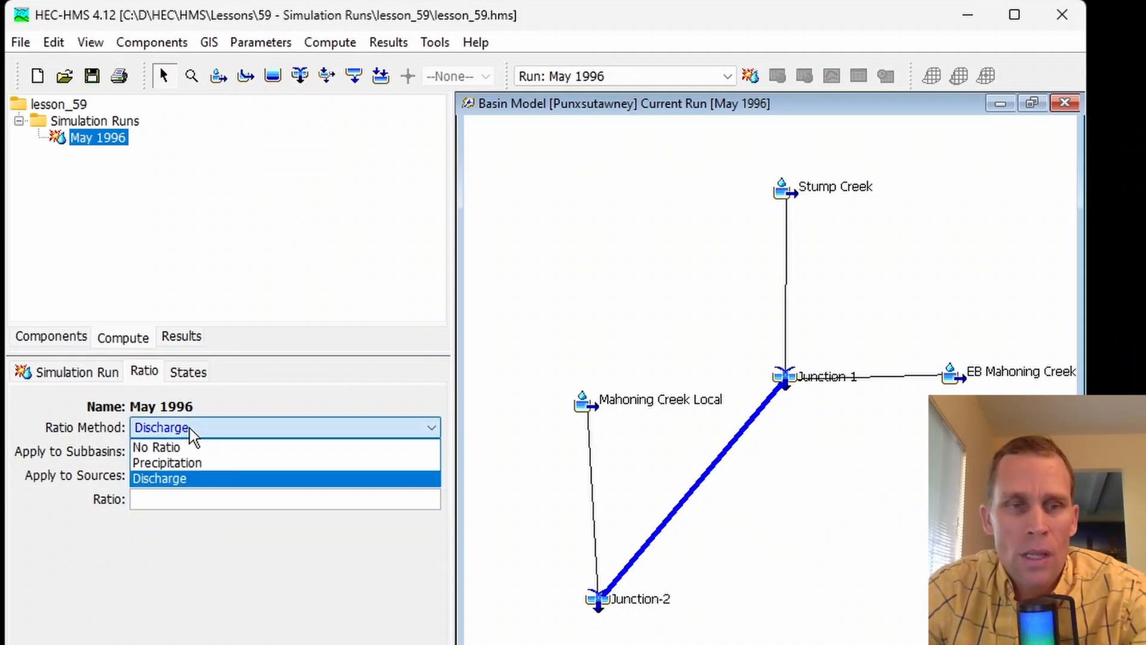
click(200, 468)
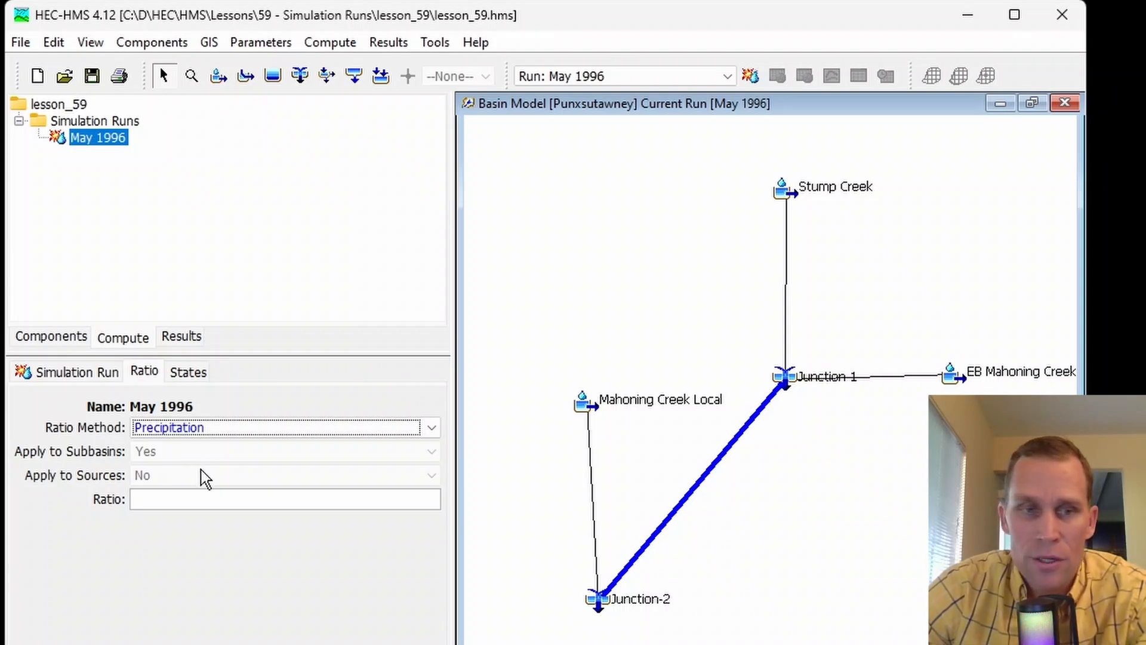
click(208, 499)
text(1.25)
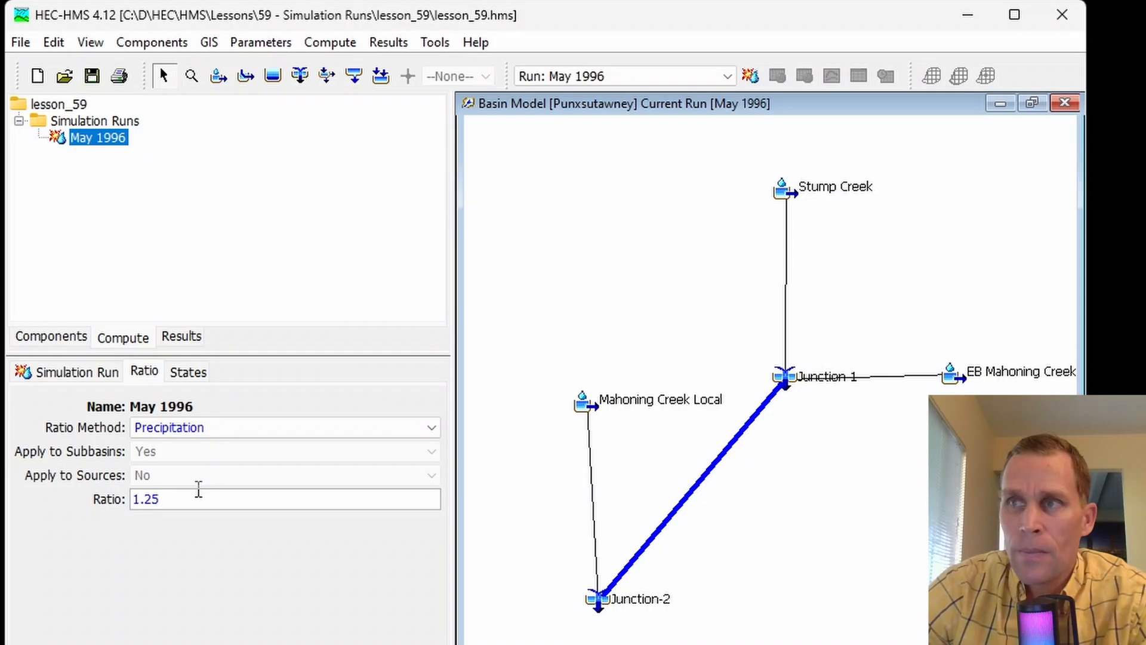
- Change the May 1996 run's ratio method to Discharge and set it to apply to subbasins
click(198, 428)
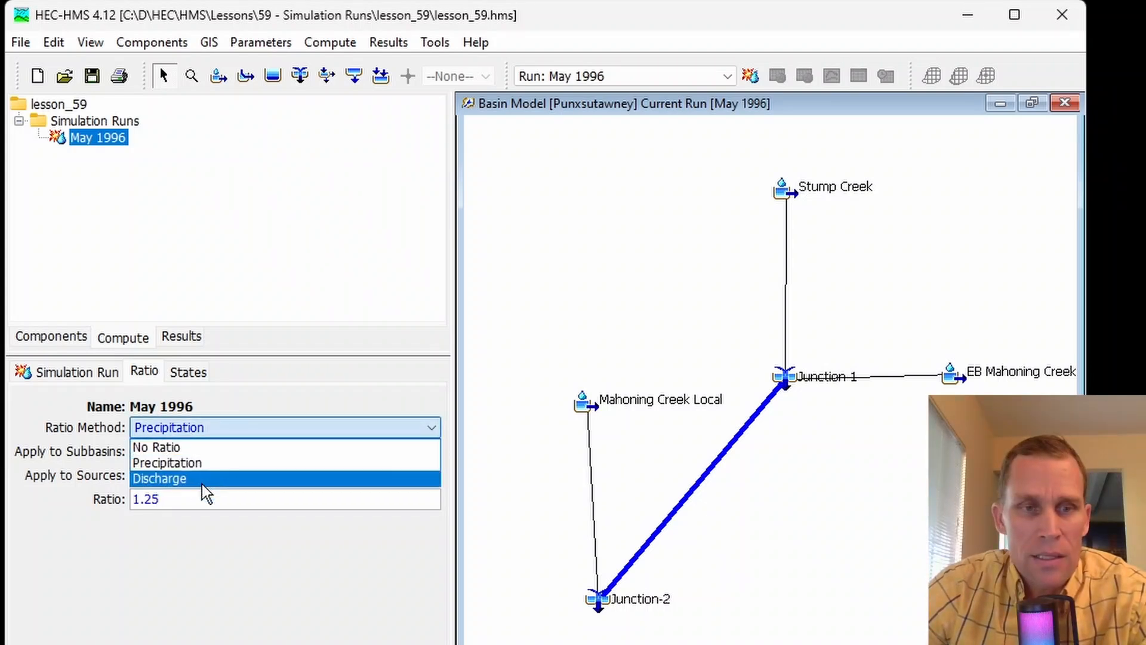
click(203, 477)
click(187, 454)
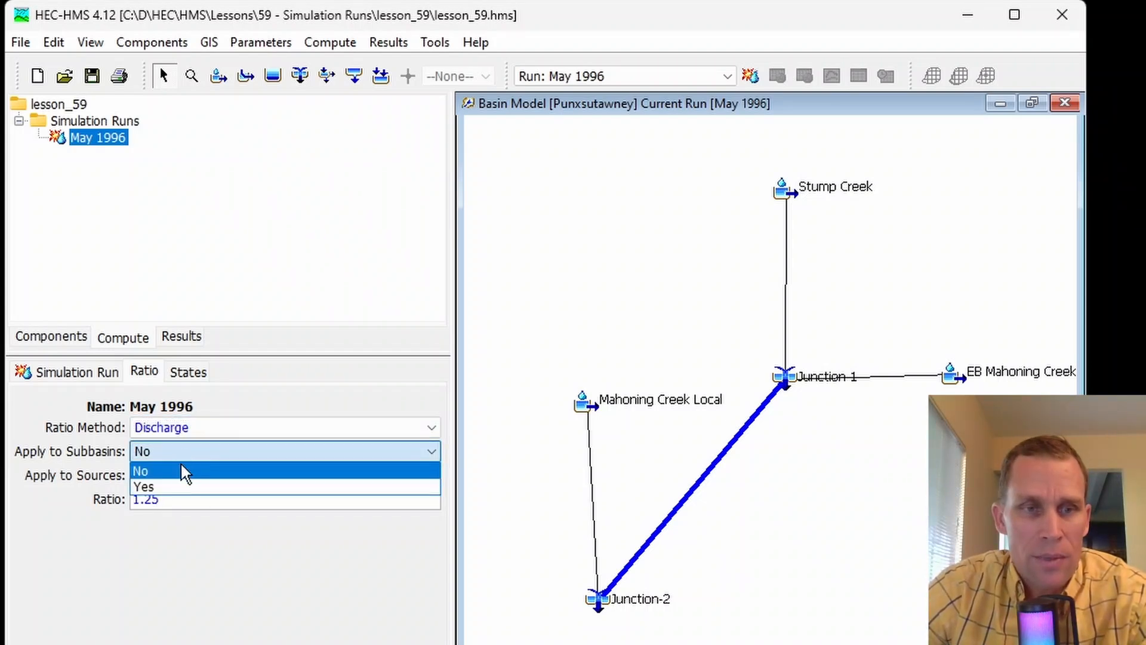
click(181, 488)
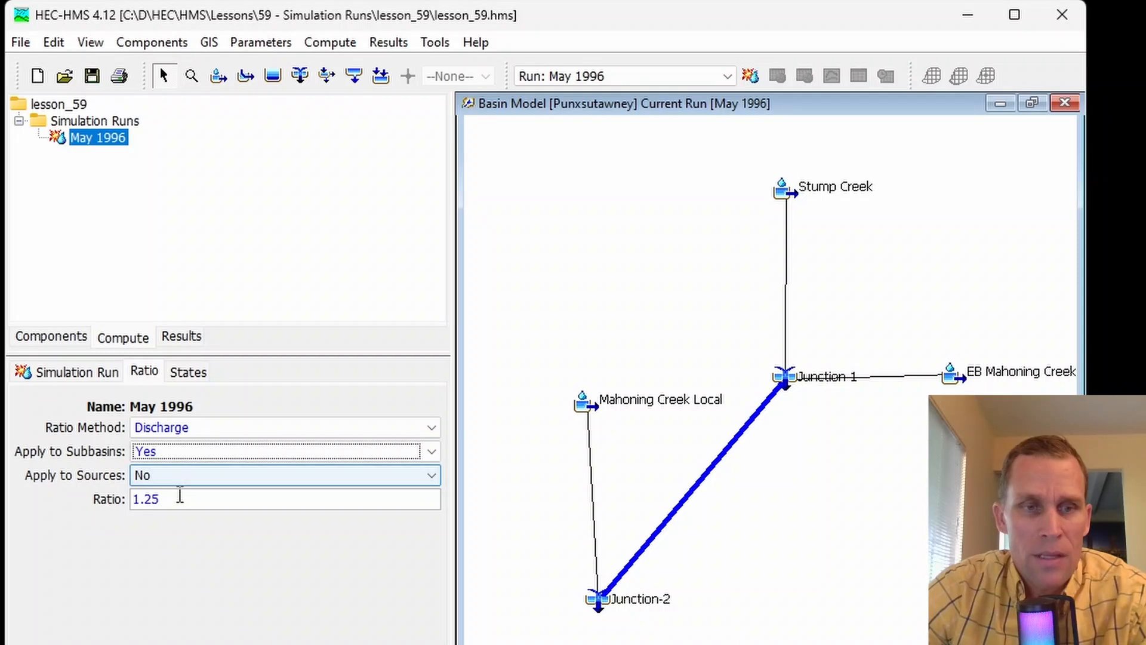
click(169, 505)
key(ctrl+a)
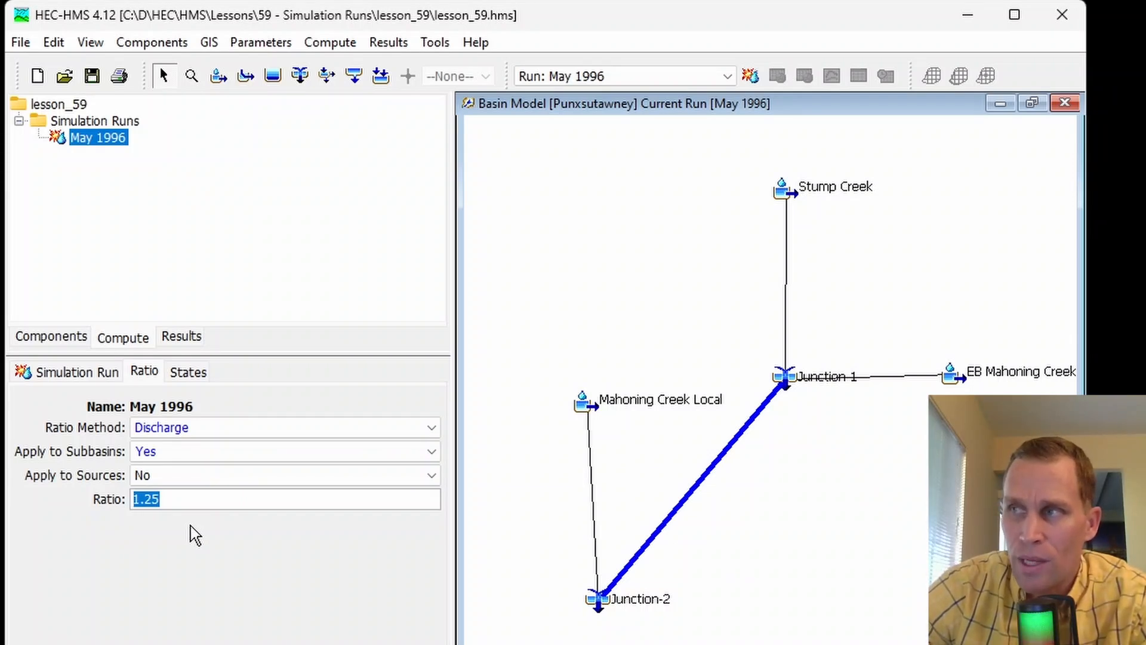
double_click(180, 499)
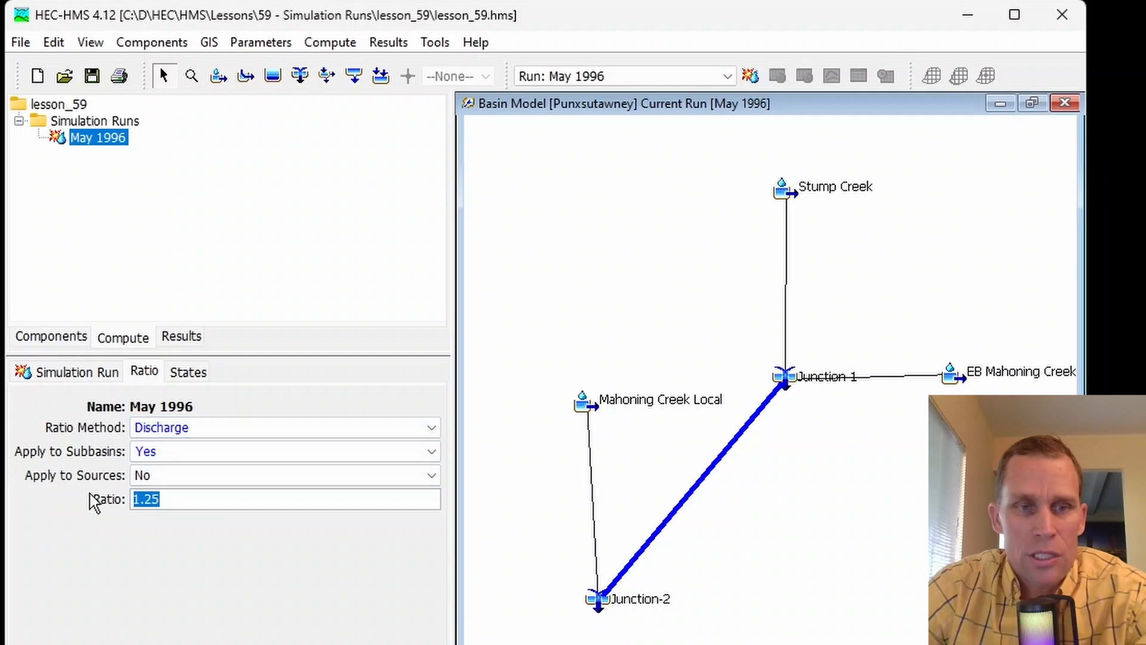
click(187, 428)
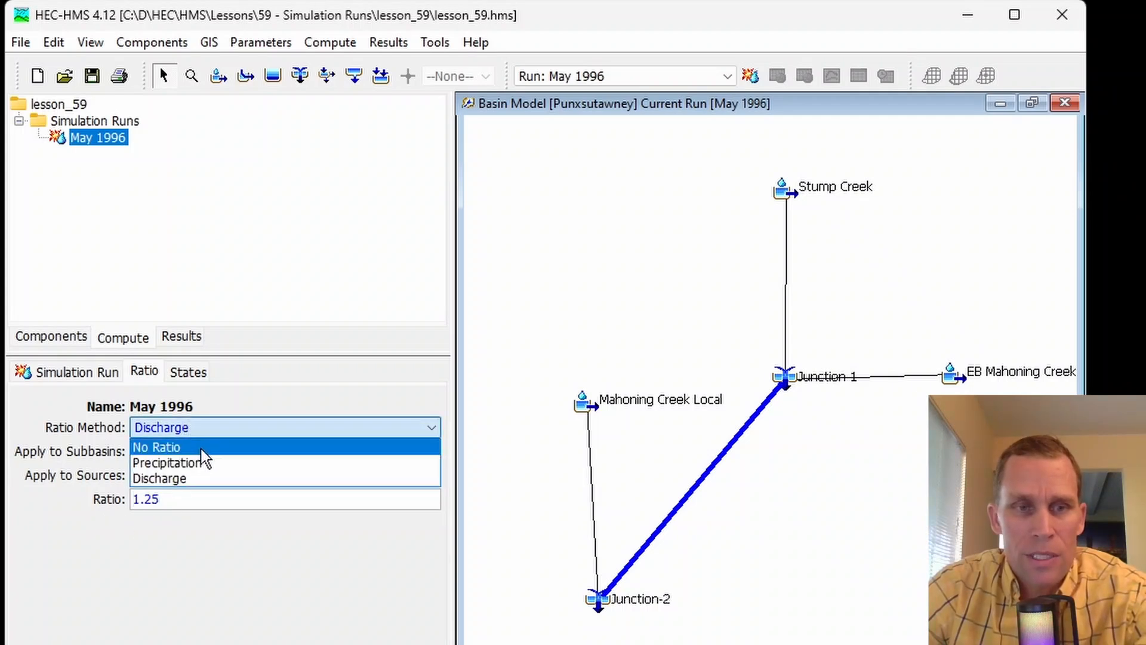
click(224, 579)
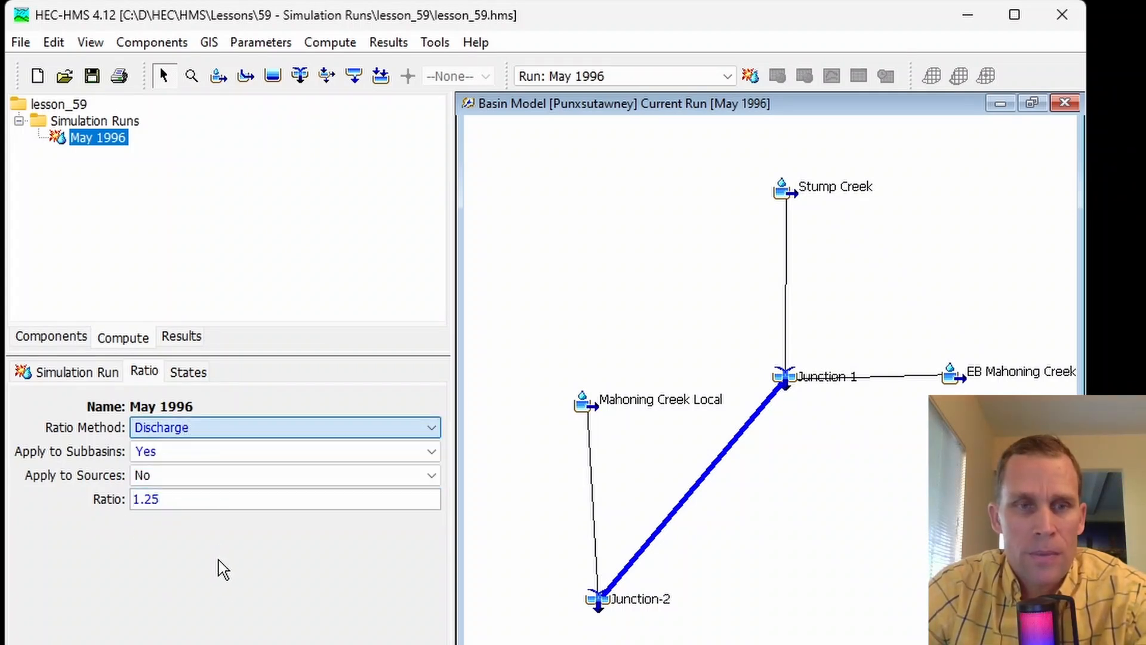
- Enable saving of states for the May 1996 run in its states settings
click(190, 376)
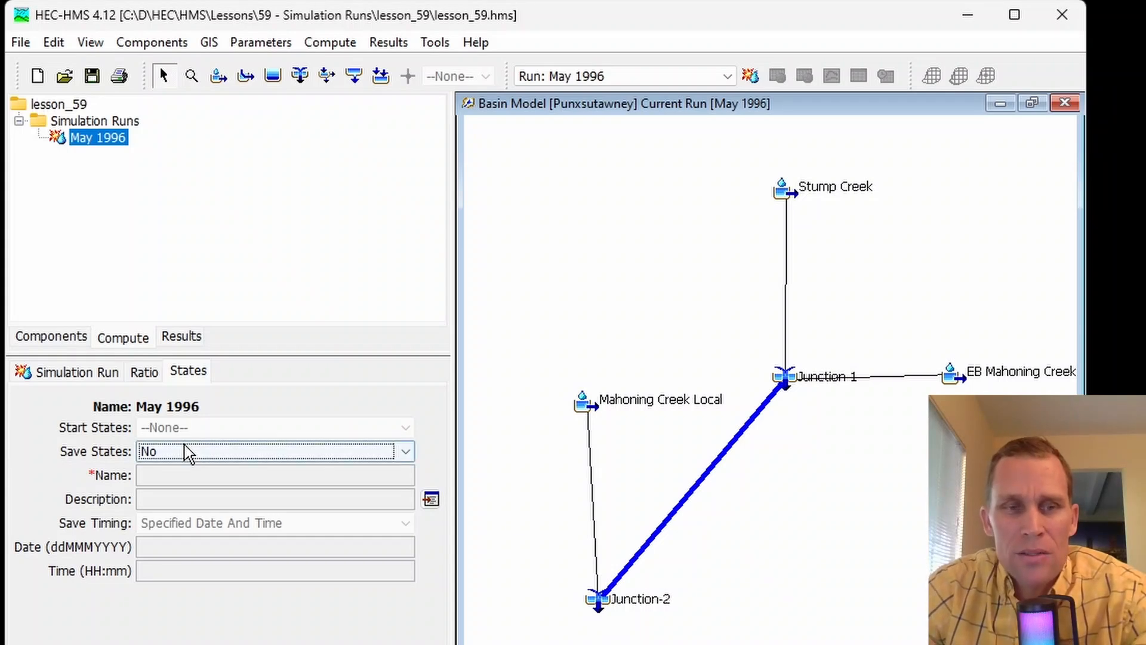
click(162, 454)
click(175, 469)
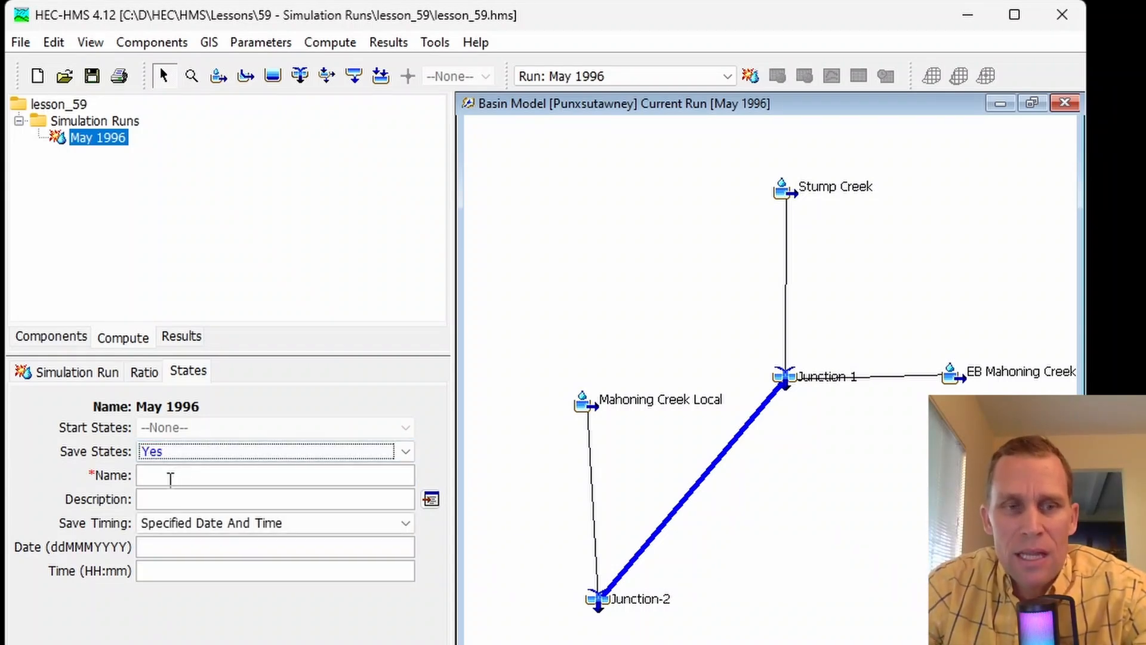
click(155, 474)
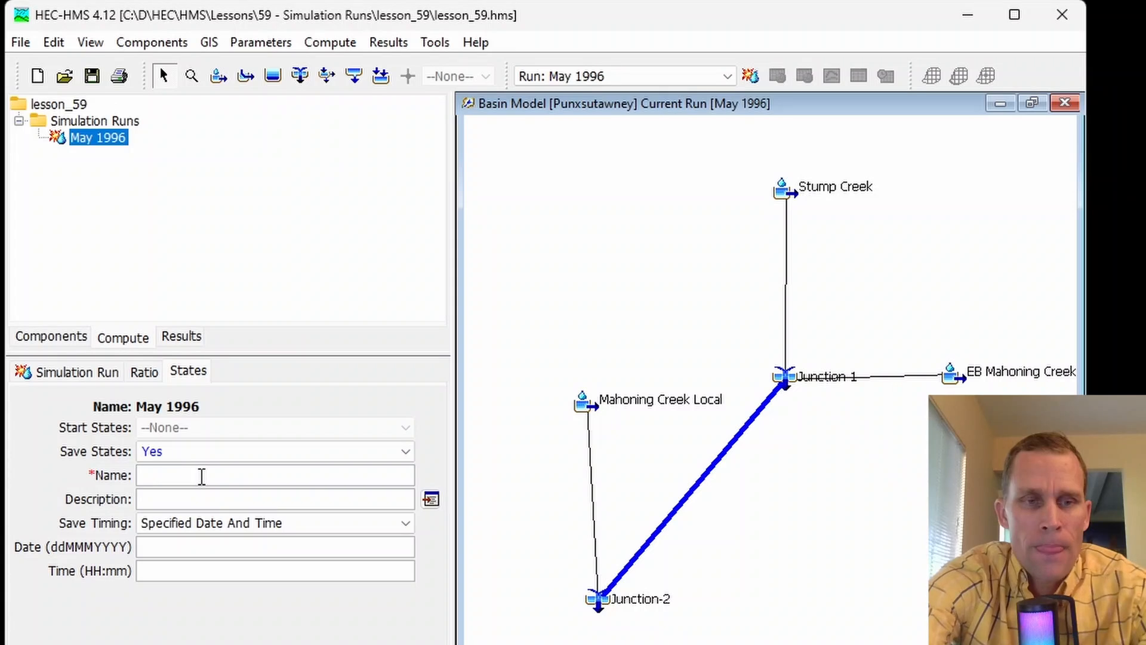
click(170, 546)
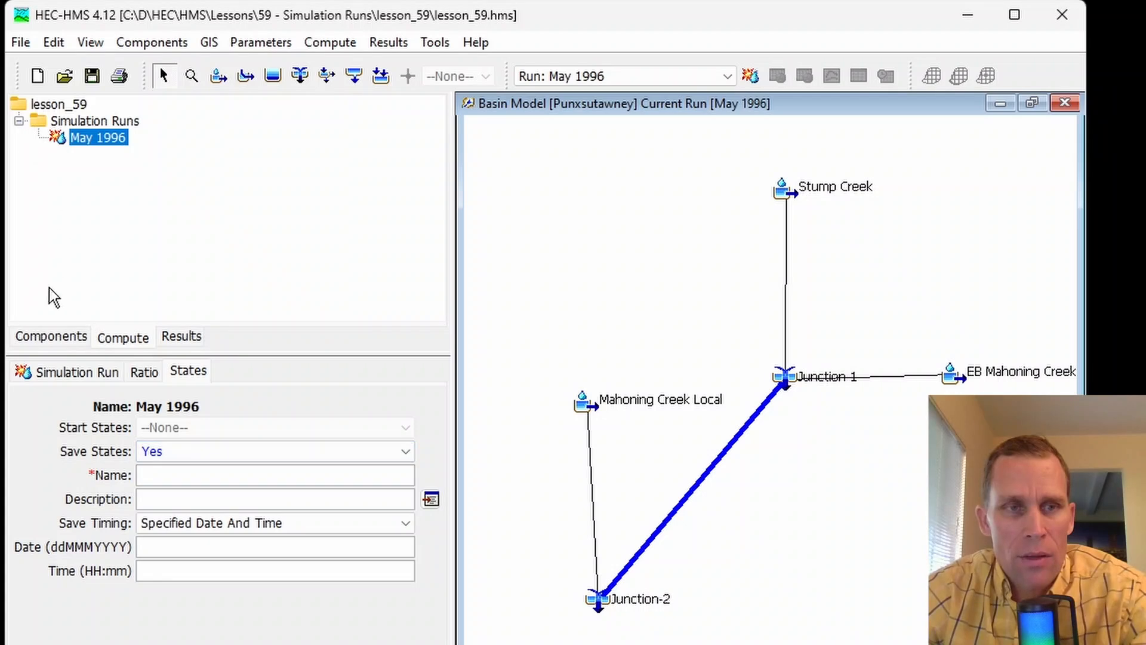
- Look up the start date in the May 1996 control specifications and copy the end date
click(54, 337)
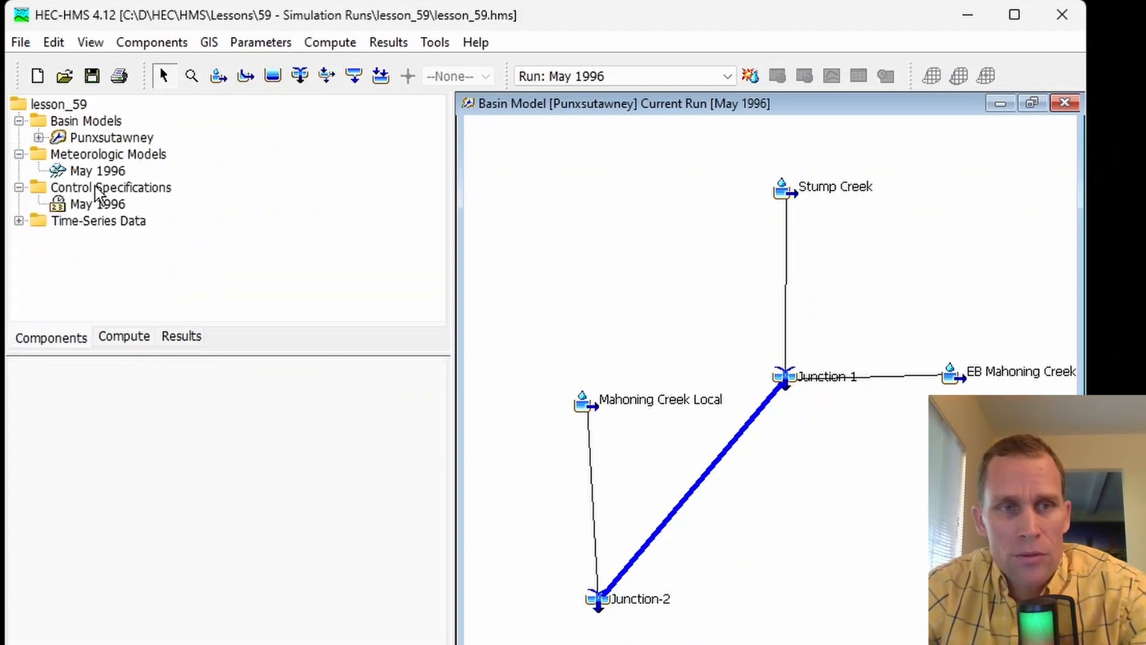
click(91, 206)
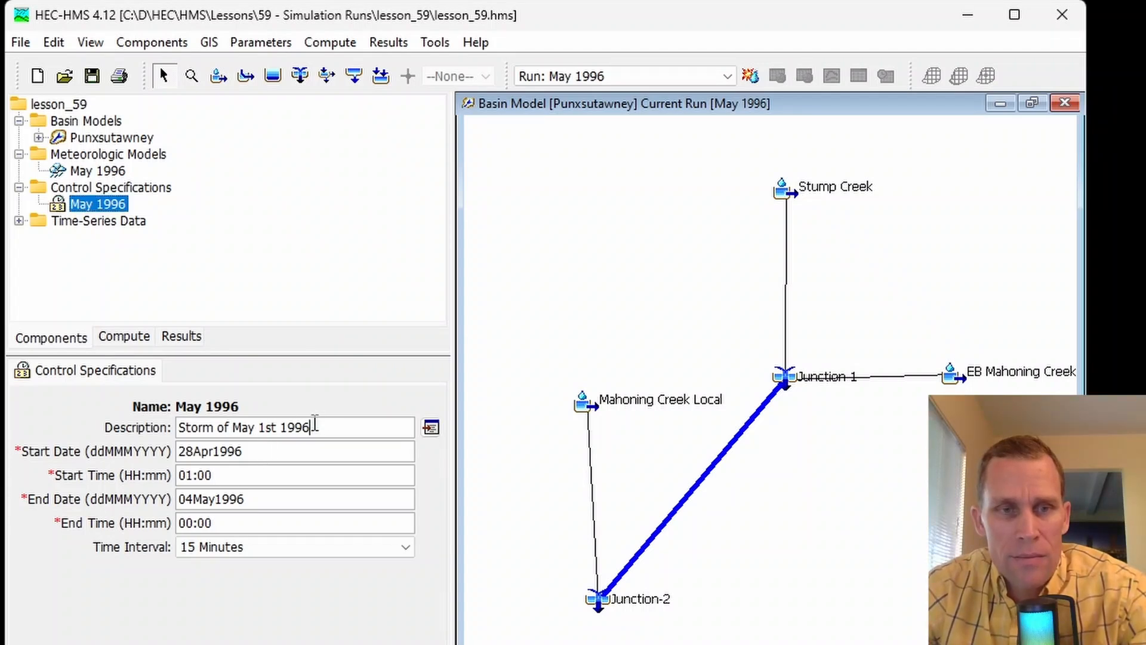
drag(311, 428, 171, 451)
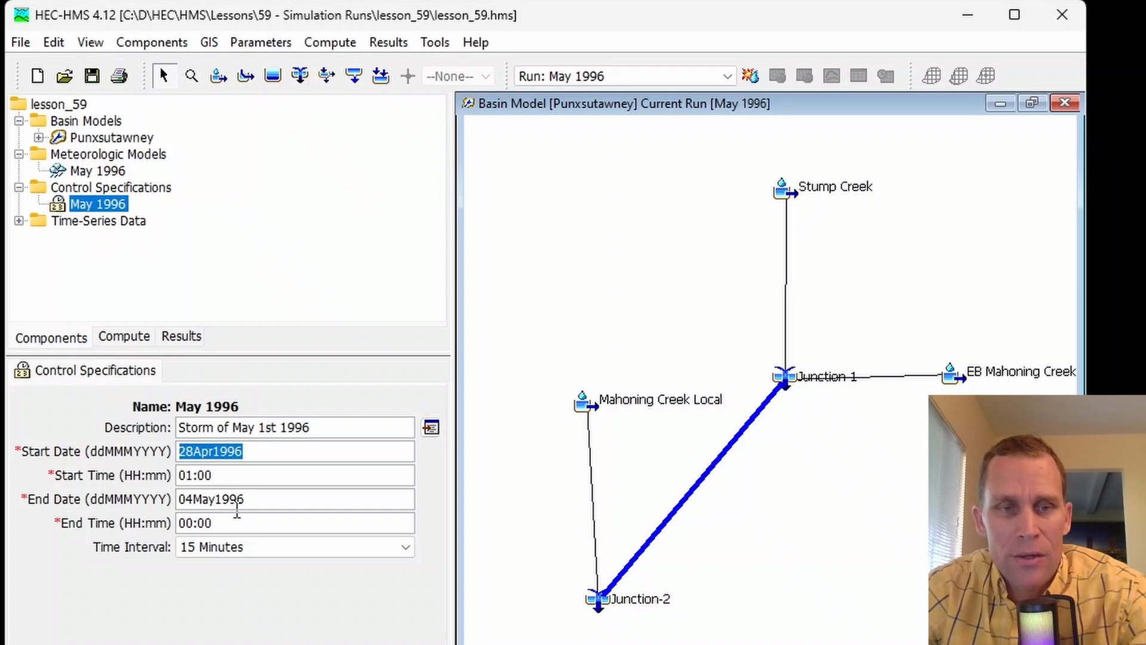
drag(263, 498, 164, 501)
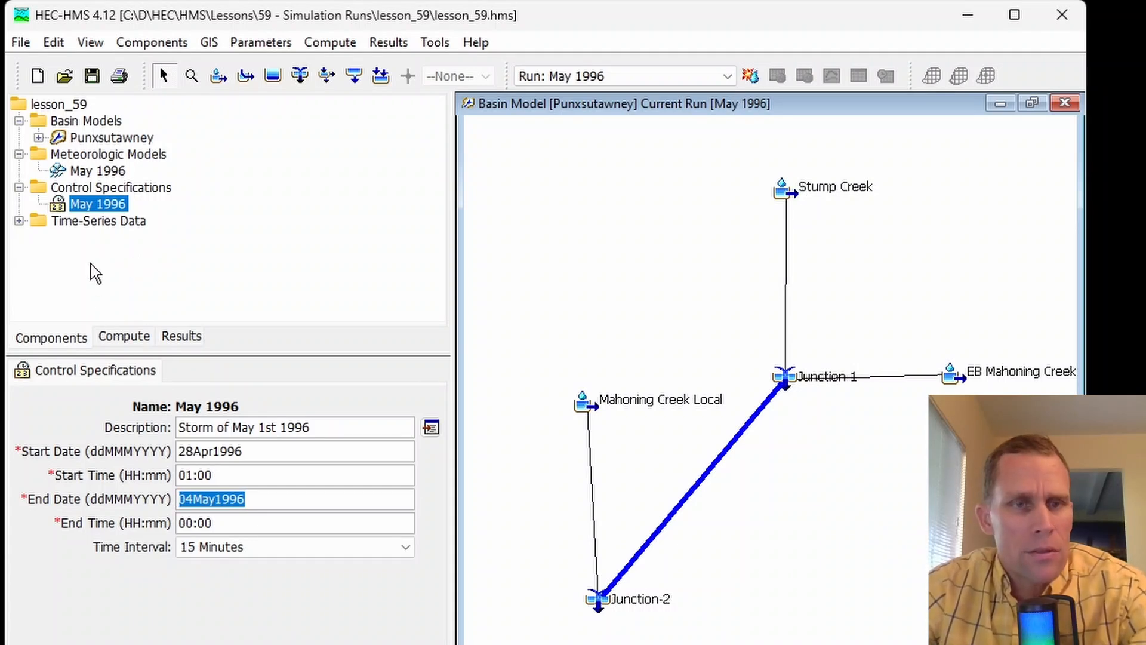
- Set the May 1996 run's save-states date to 04May1996 and its time to 00:00
click(133, 344)
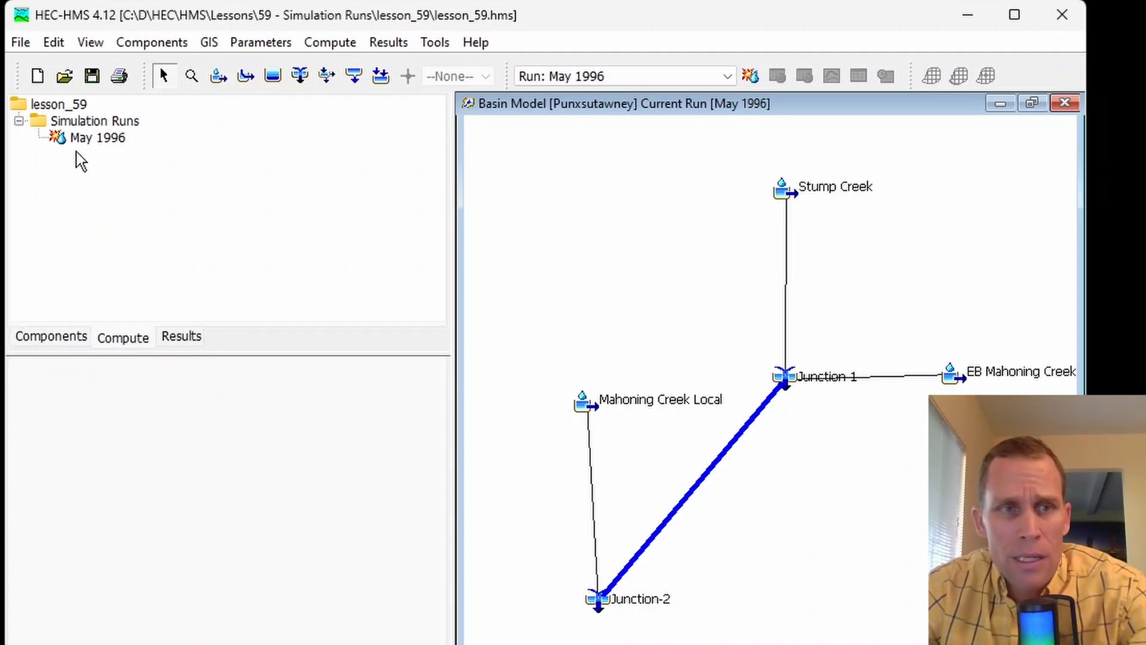
click(93, 139)
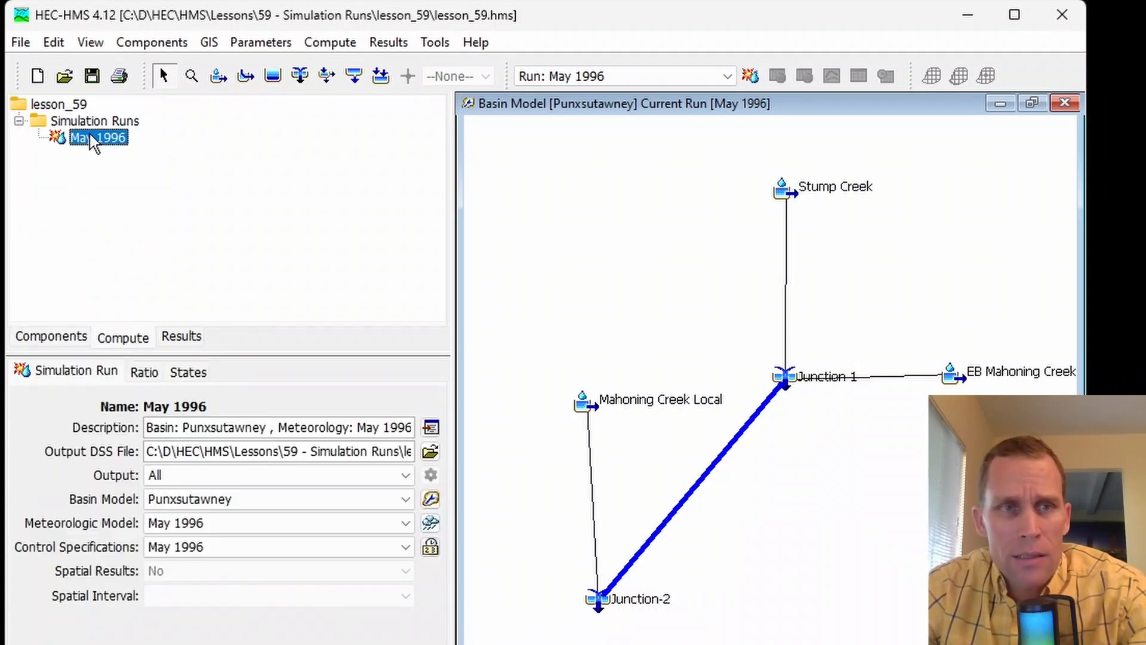
click(188, 372)
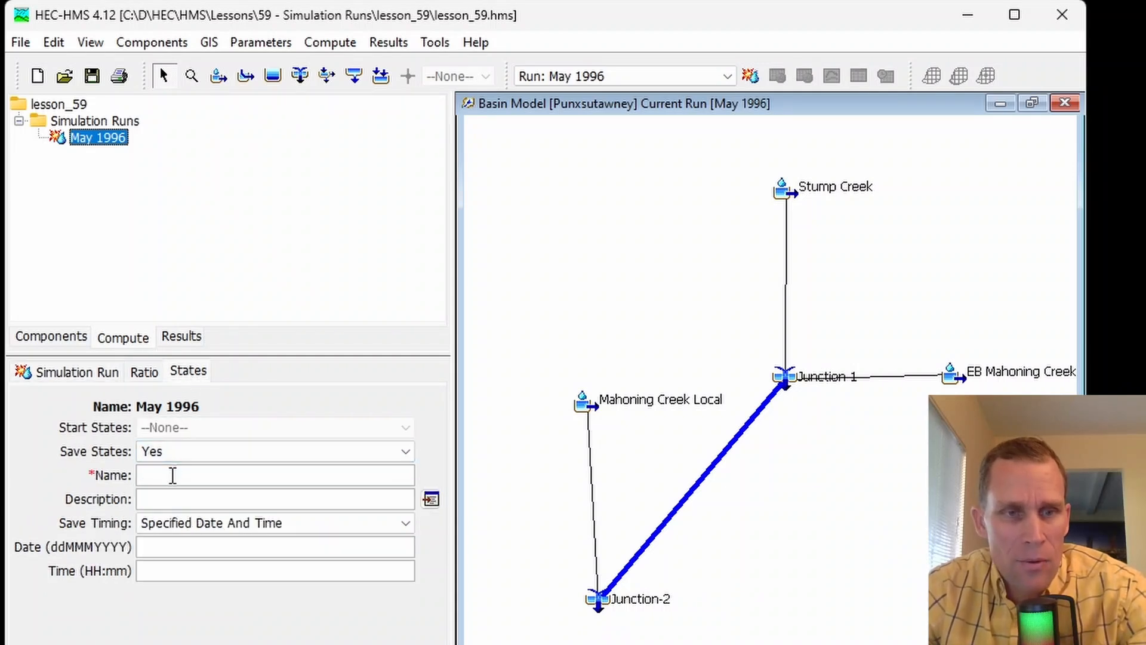
click(172, 546)
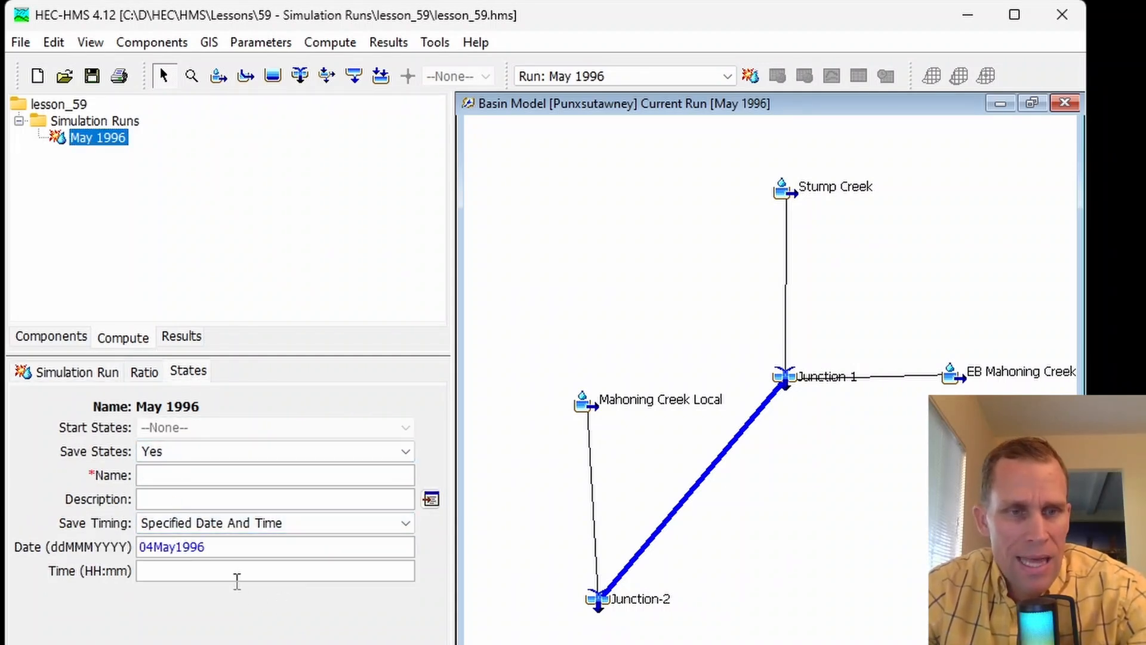
click(187, 571)
text(00:)
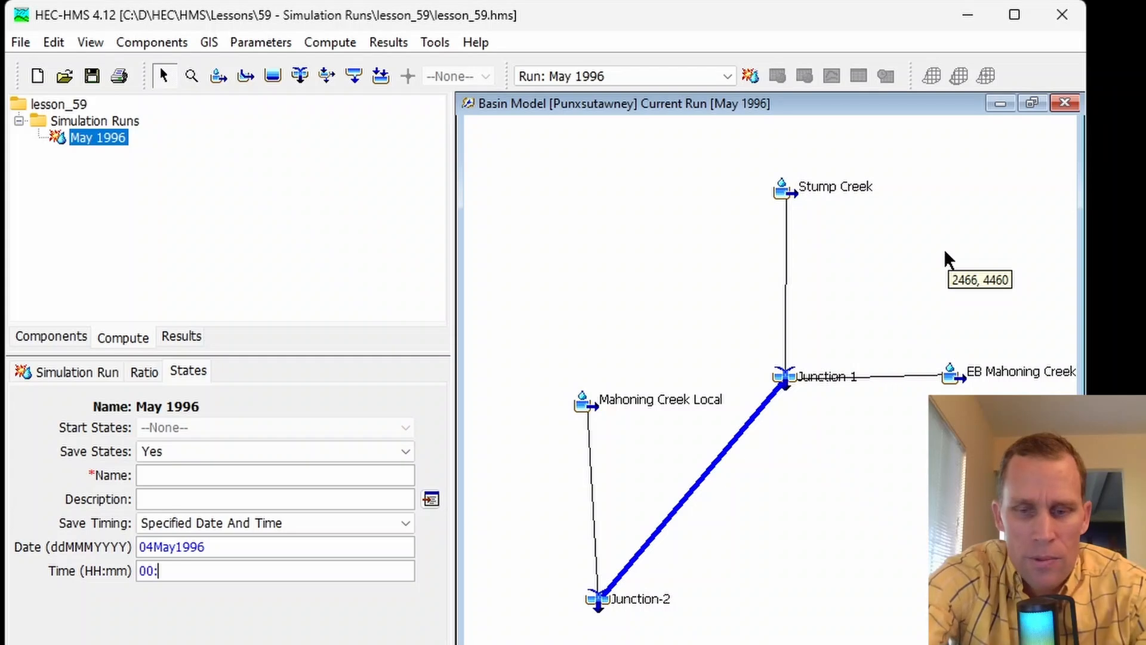
text(00)
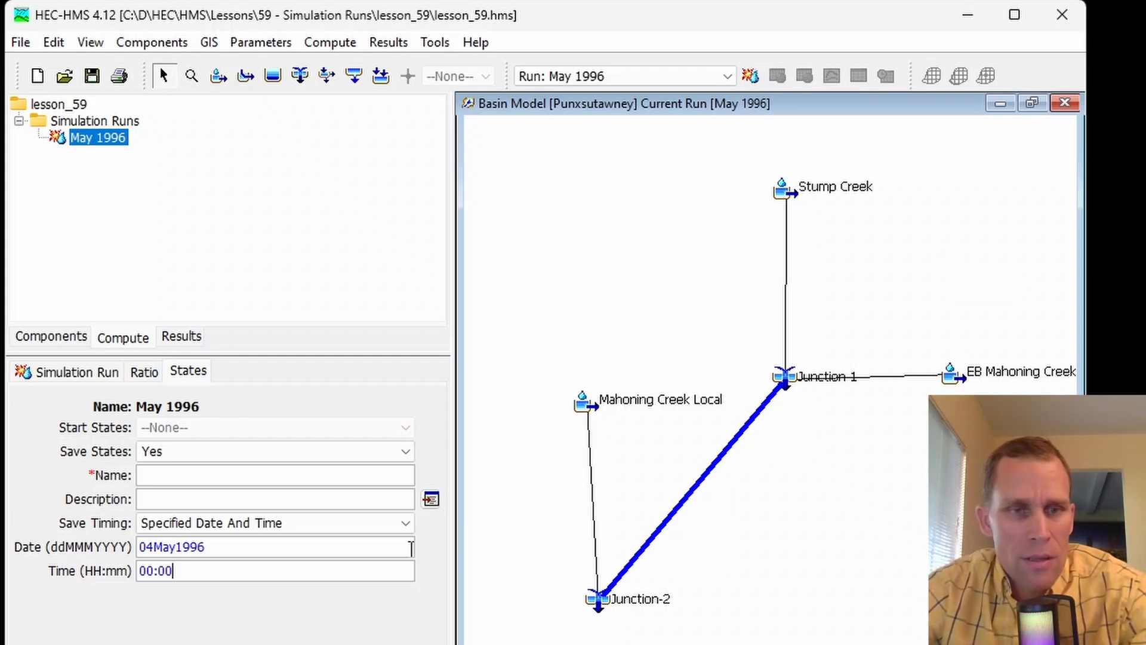
- Name the May 1996 run's saved state "04May1996 - 00:00", reusing the save date
drag(229, 546, 113, 552)
key(ctrl+c)
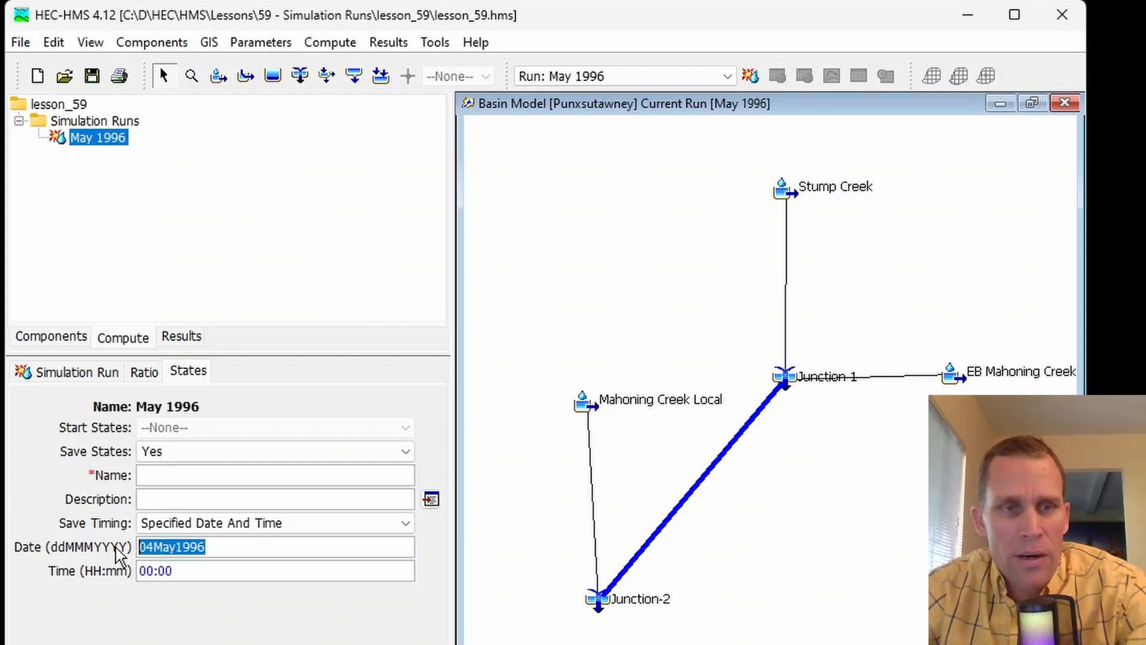
click(149, 474)
key(ctrl+v)
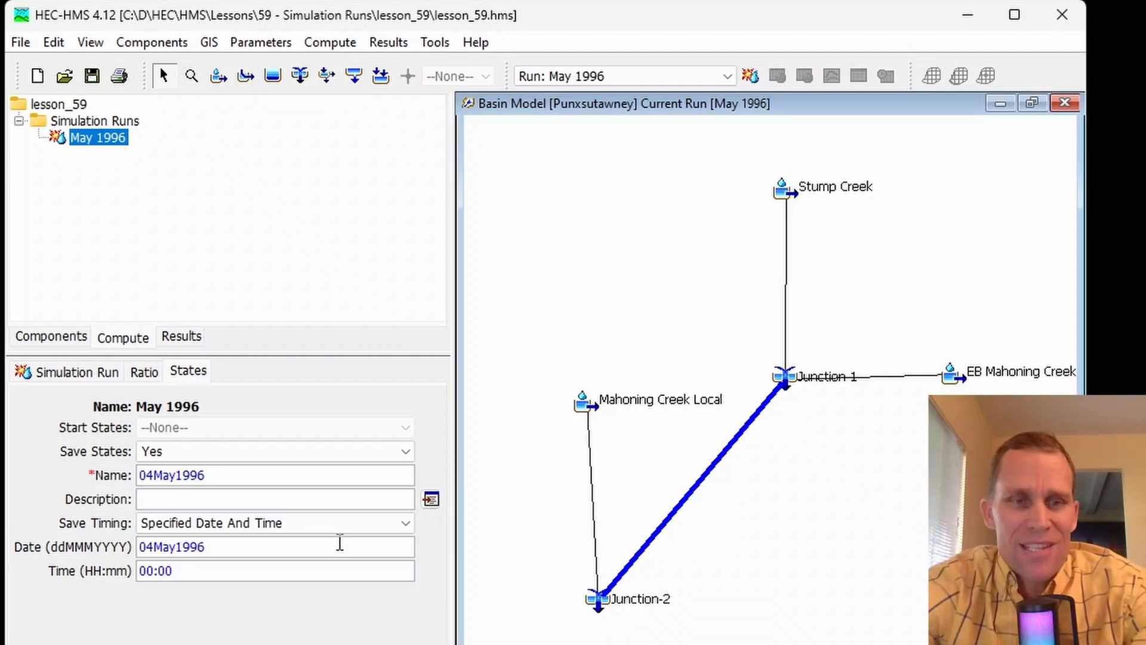
text(- 00:00)
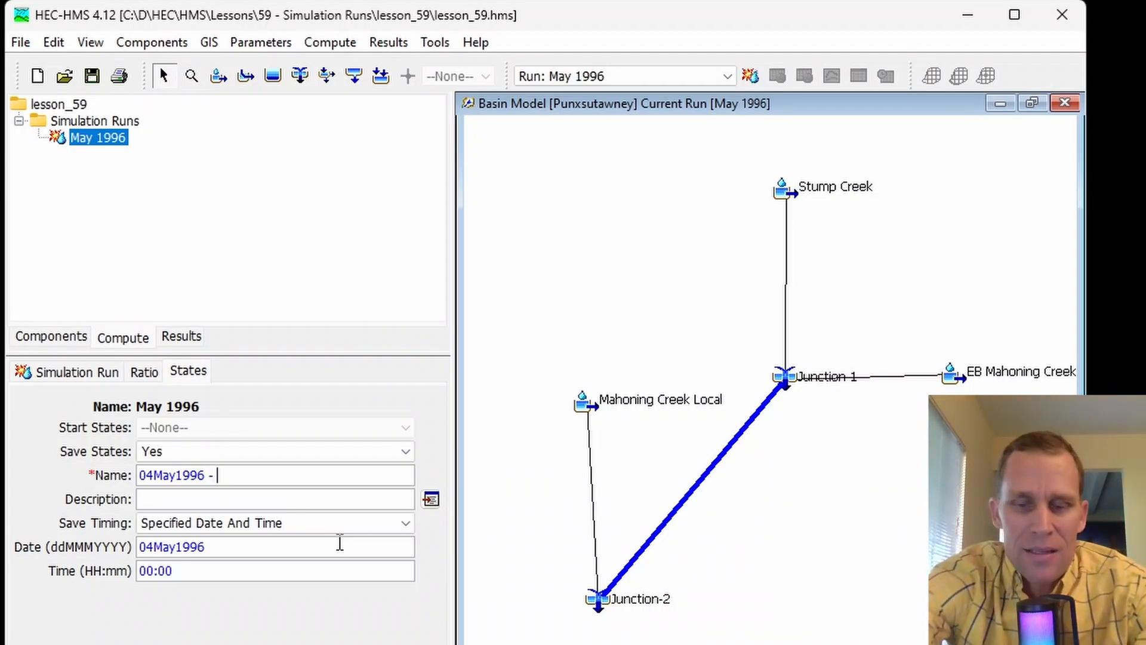
- Enter "04May1996 - 00:00 - description" as the saved state's description and save the project
drag(274, 471, 120, 496)
key(ctrl+c)
click(161, 497)
key(ctrl+v)
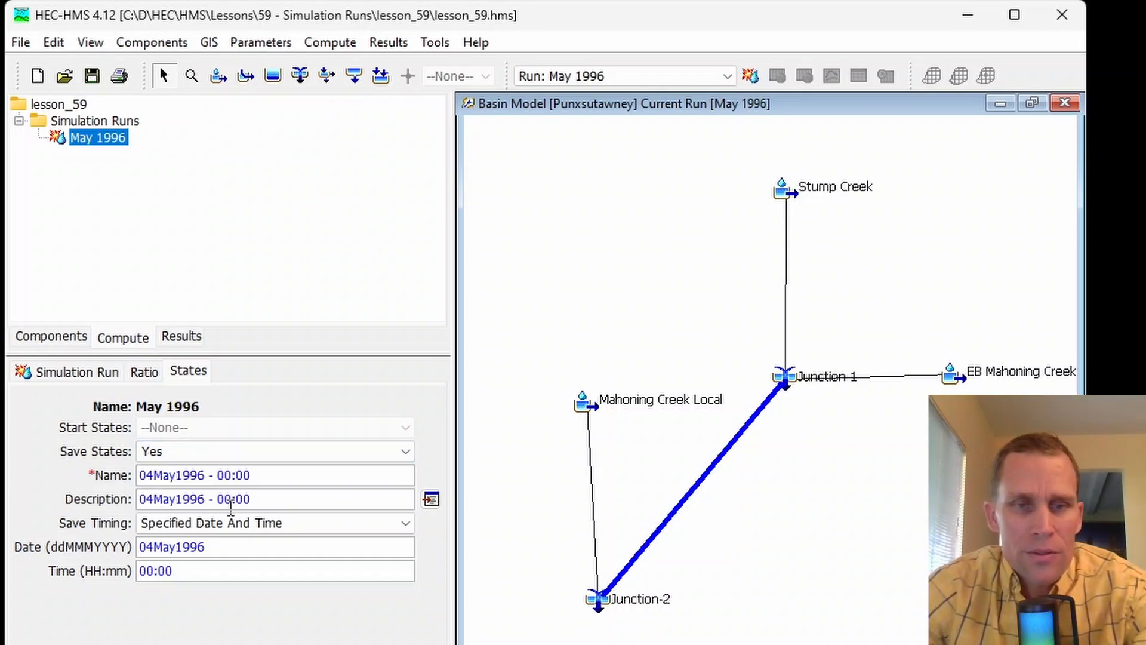
click(274, 497)
text(- )
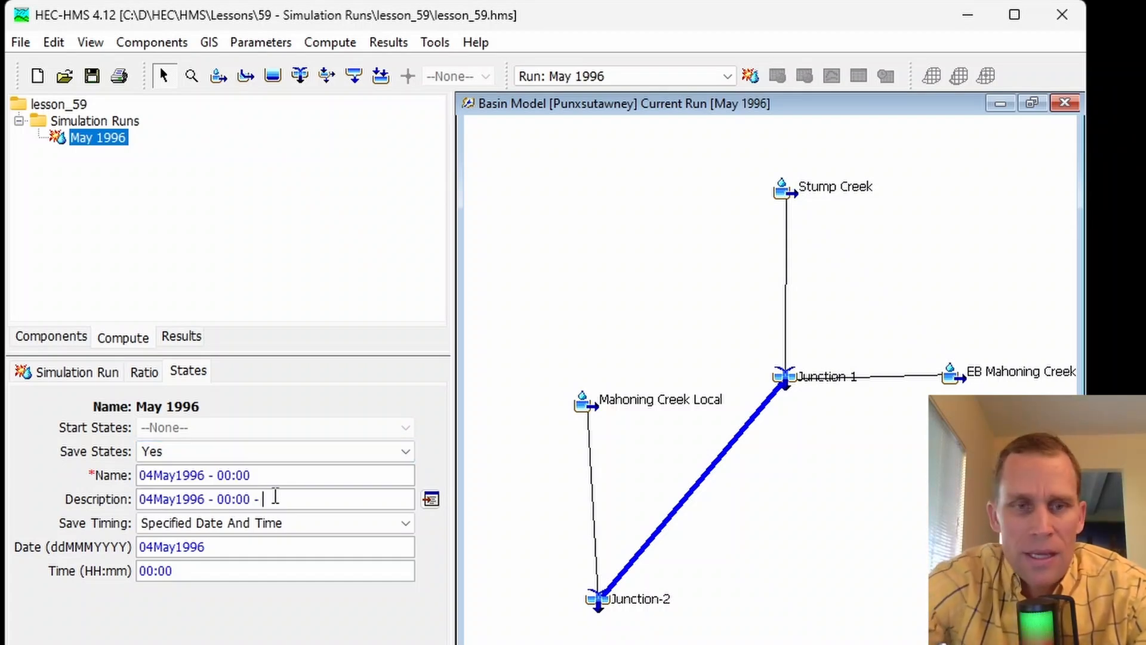
text(description)
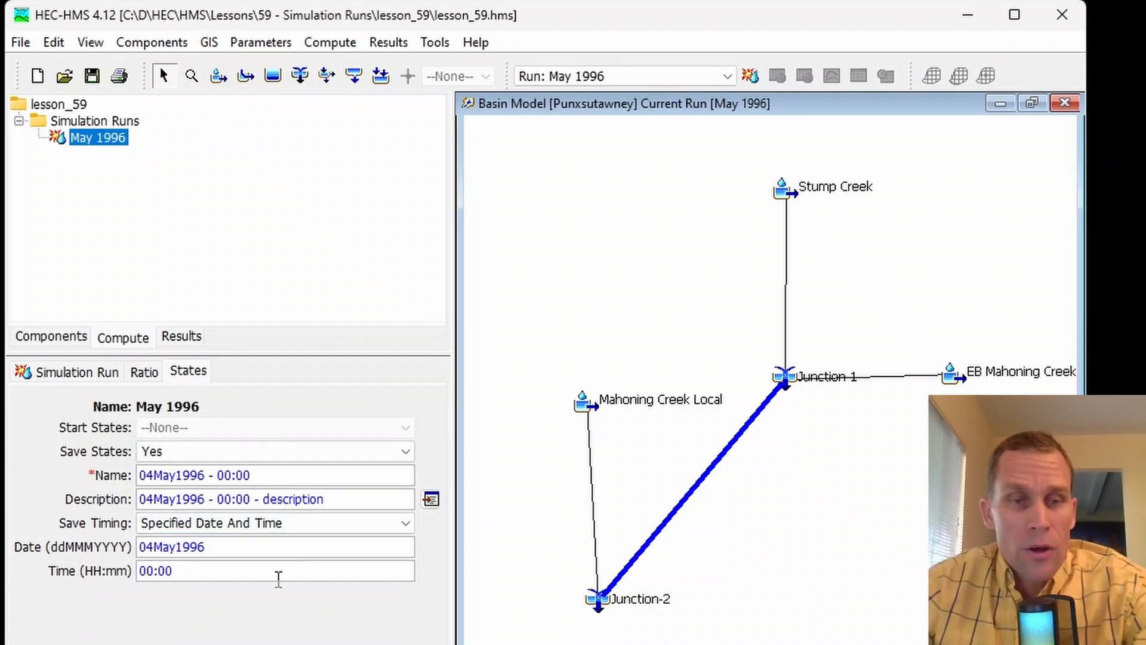
click(91, 76)
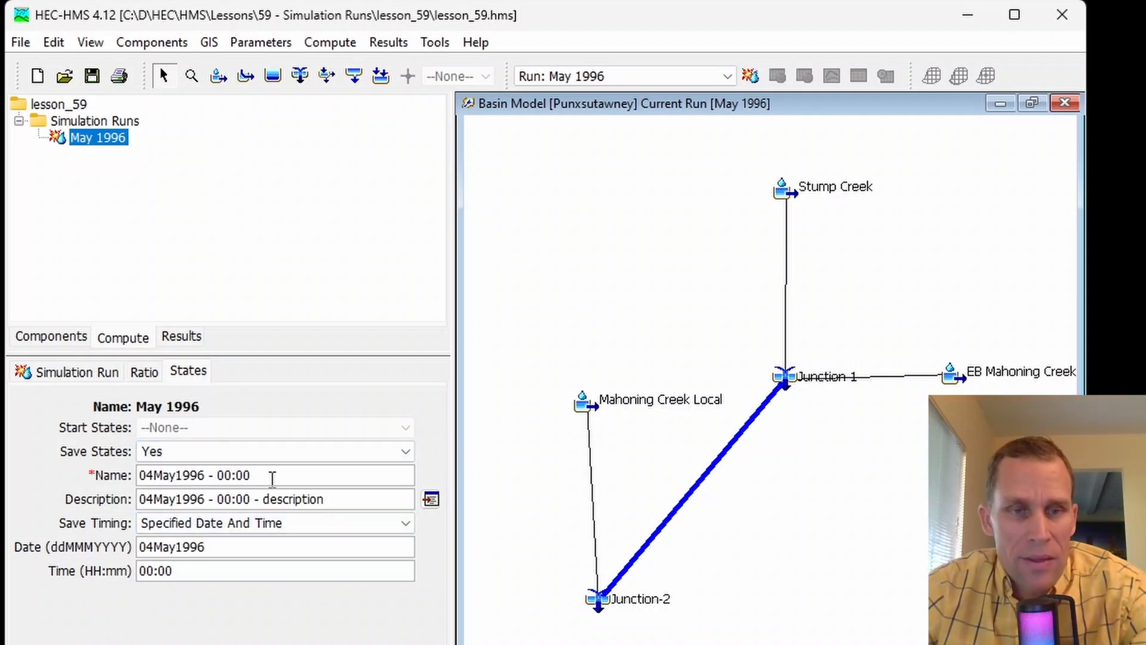
drag(230, 548, 130, 578)
click(176, 571)
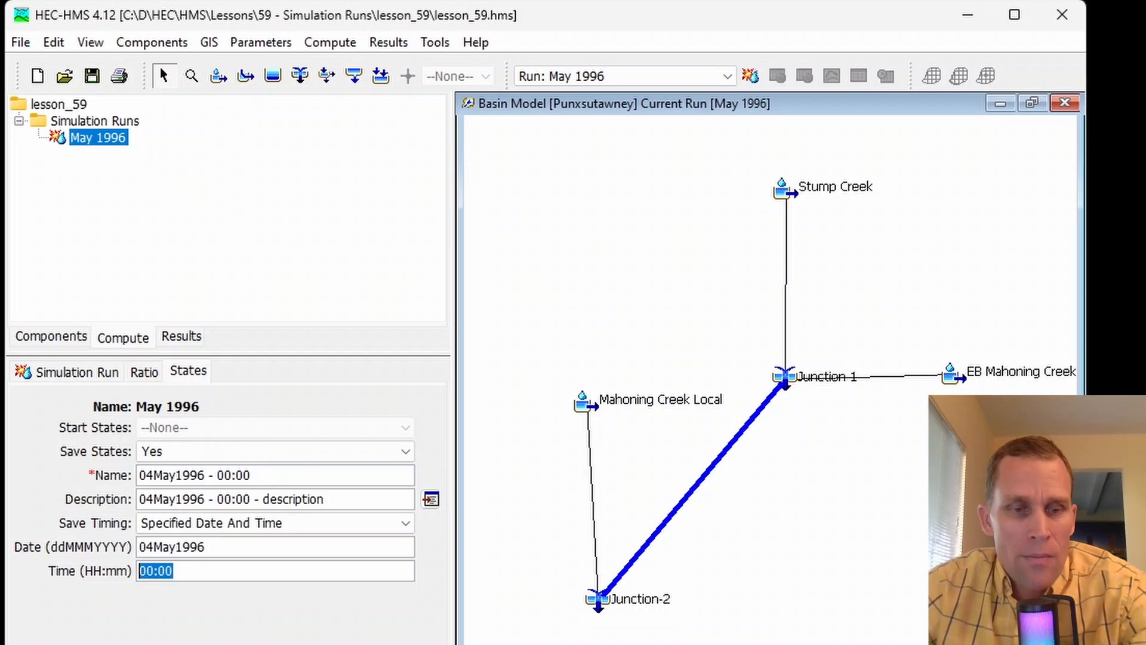
- Switch to File Explorer and check the contents of the lesson_59 project's results and basinStates folders
key(alt+Tab)
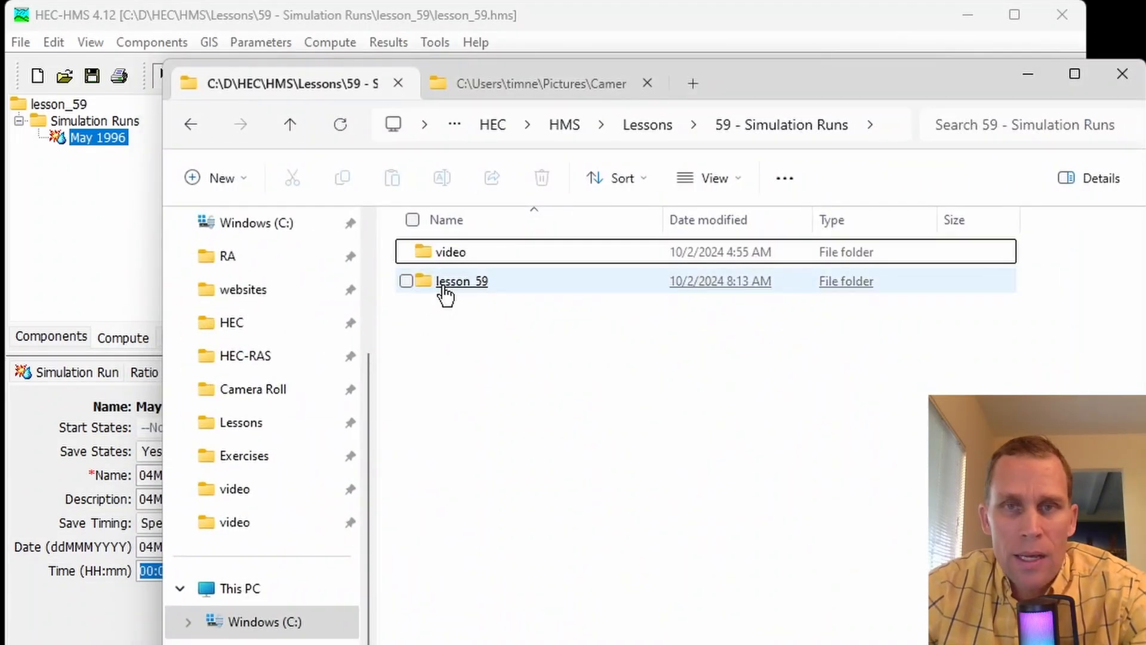
click(635, 128)
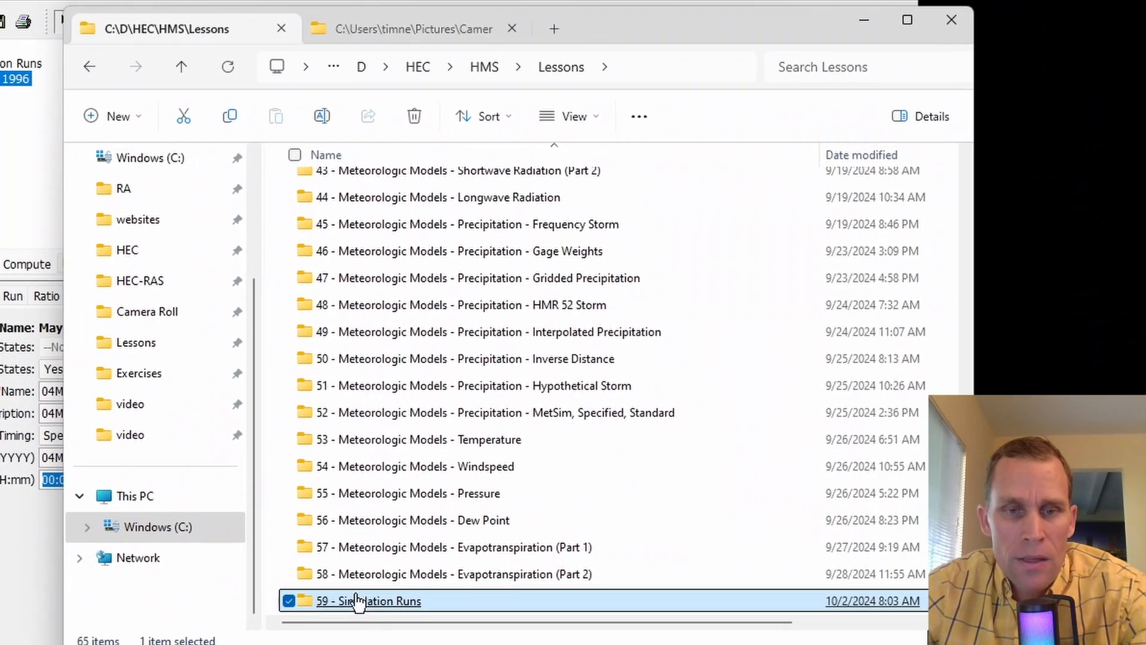
click(356, 598)
click(332, 188)
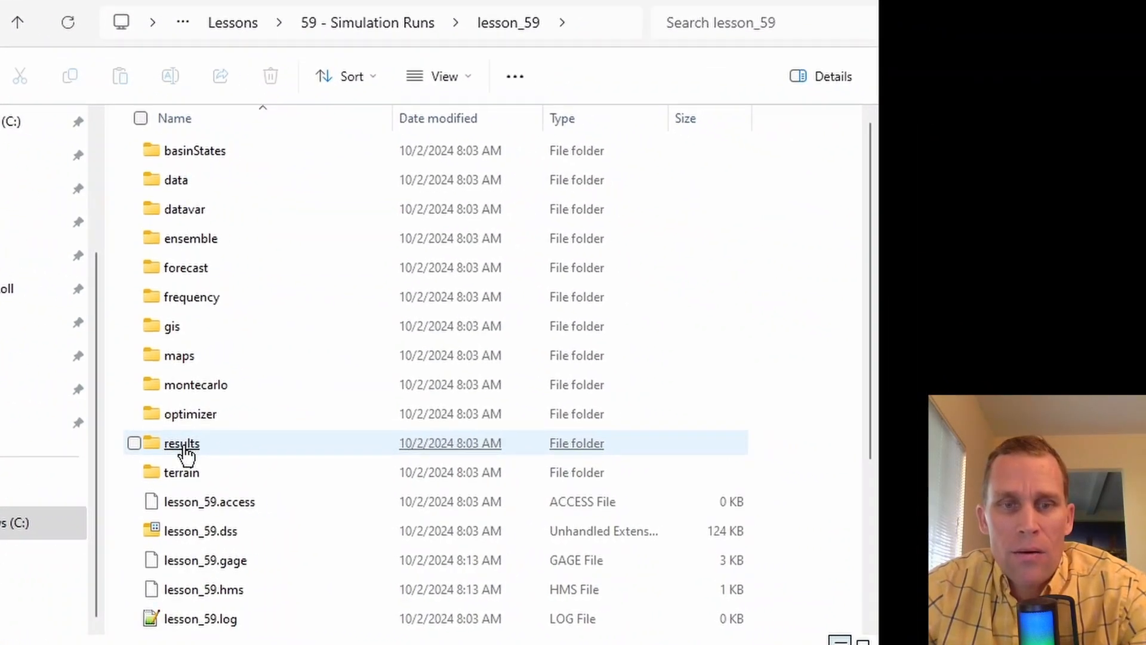
click(182, 444)
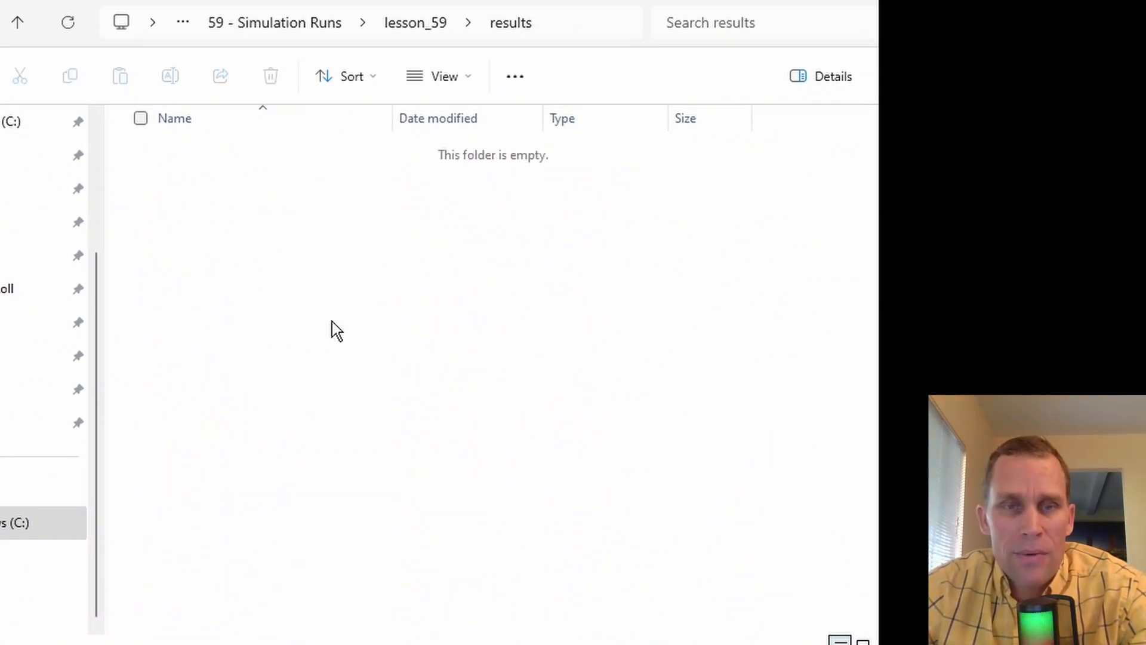
click(417, 29)
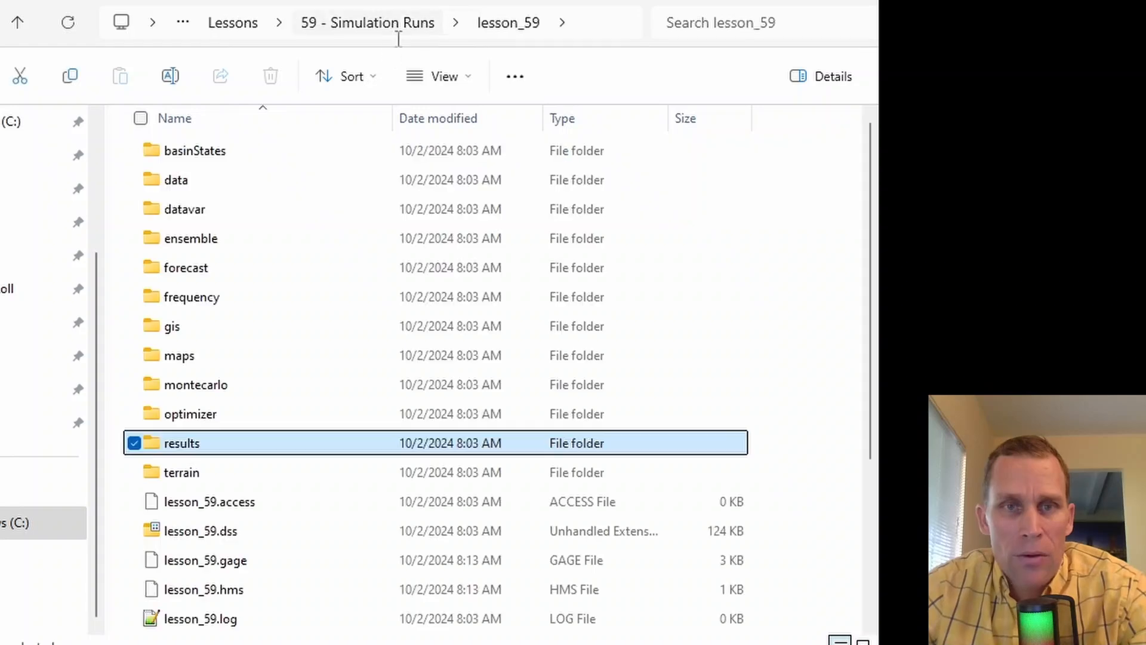
double_click(216, 154)
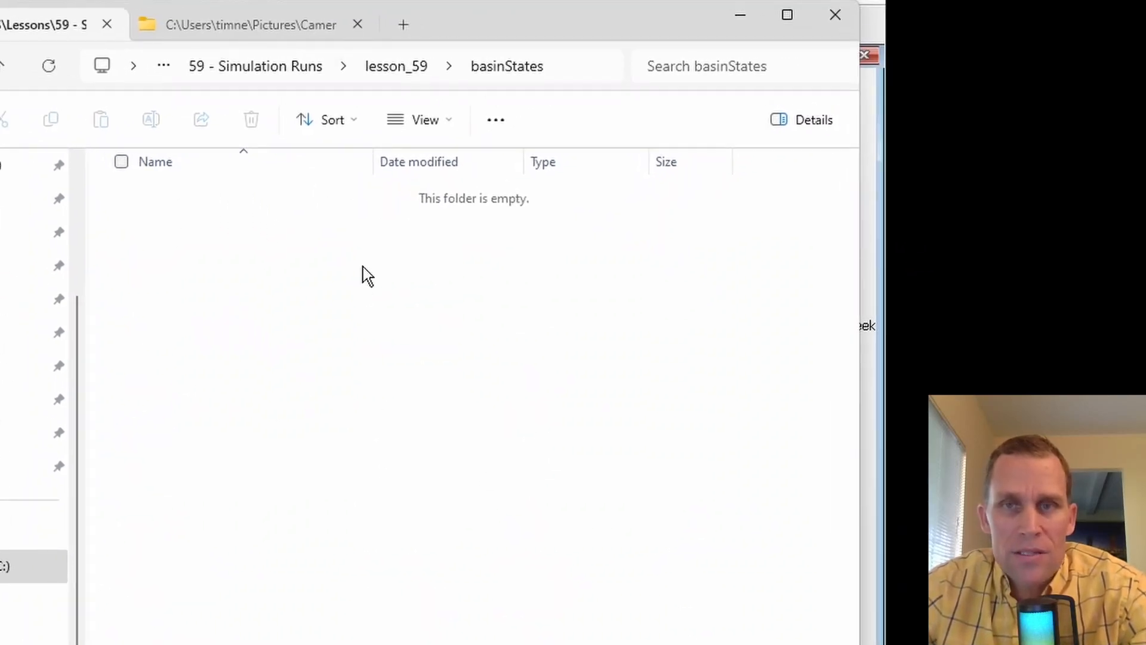
click(740, 15)
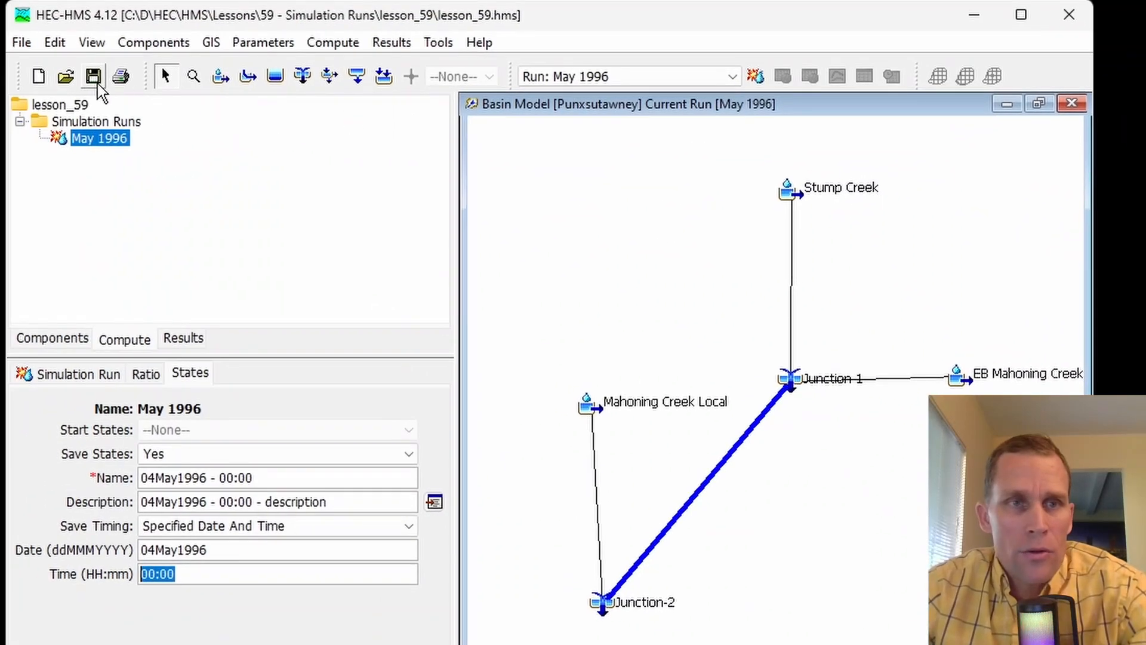
- Save the project in HEC-HMS and compute all elements for the May 1996 run
click(96, 79)
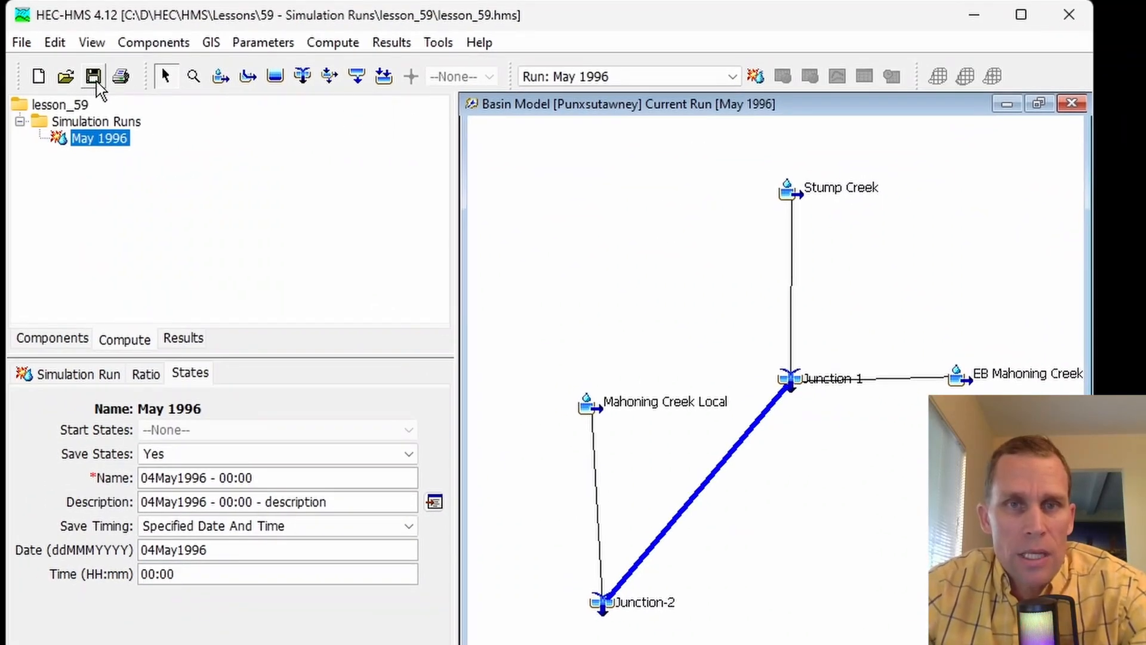
right_click(94, 138)
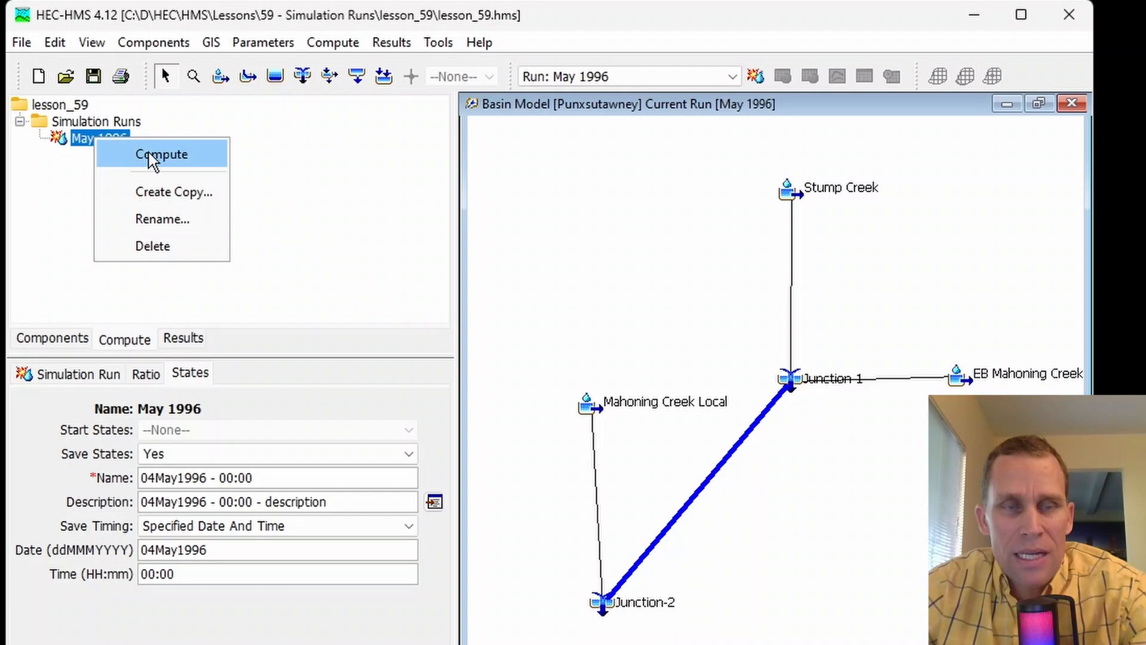
click(259, 158)
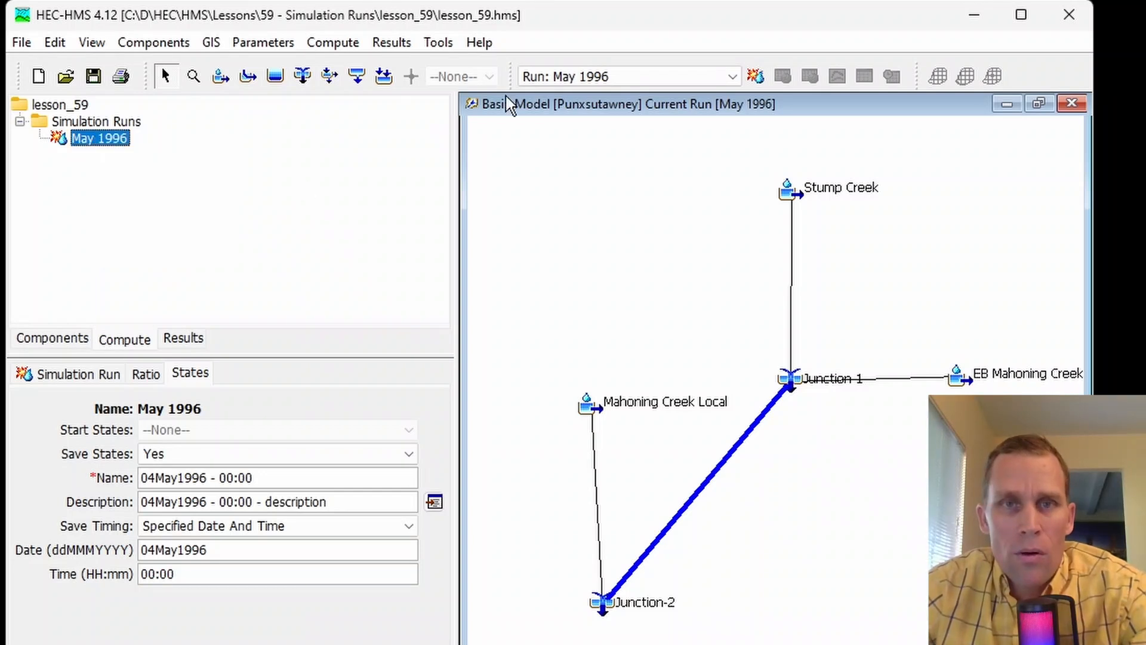
click(654, 77)
click(634, 112)
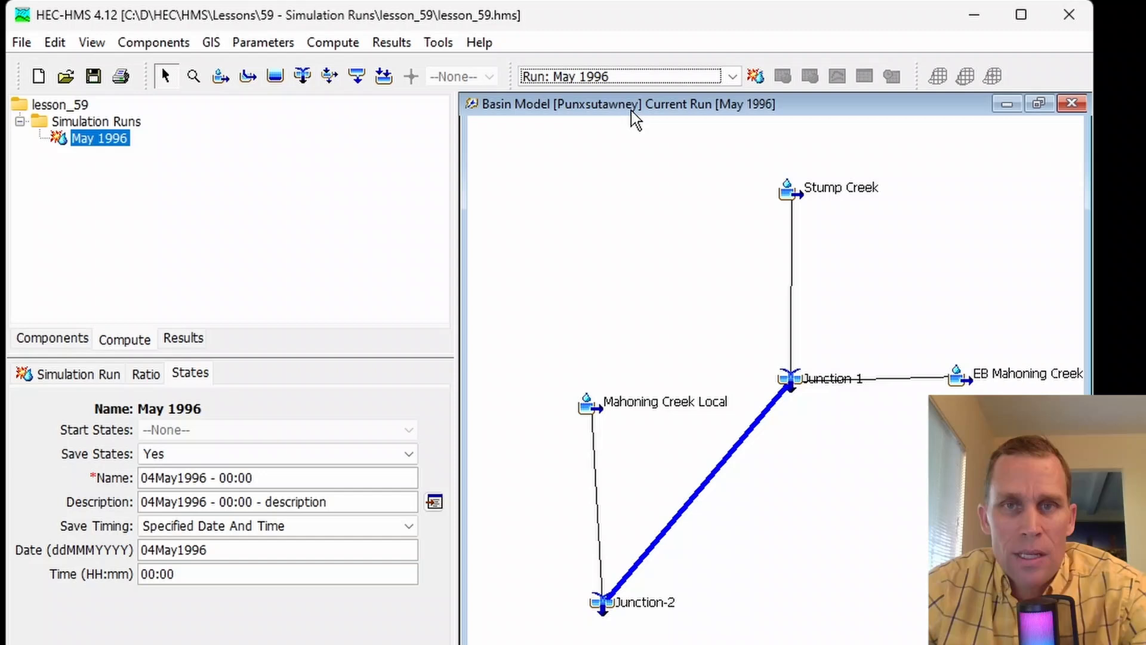
click(756, 77)
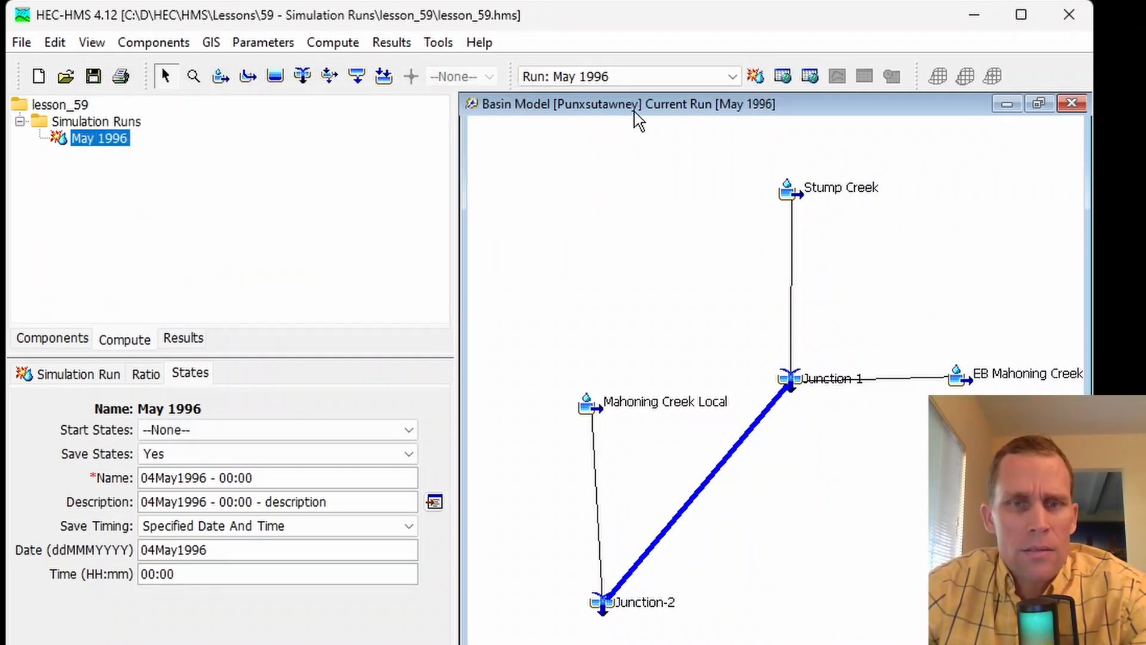
- Switch to File Explorer and open lesson_59.stateIndex from the basinStates folder in Notepad++ to read its snapshot entry
key(alt+Tab)
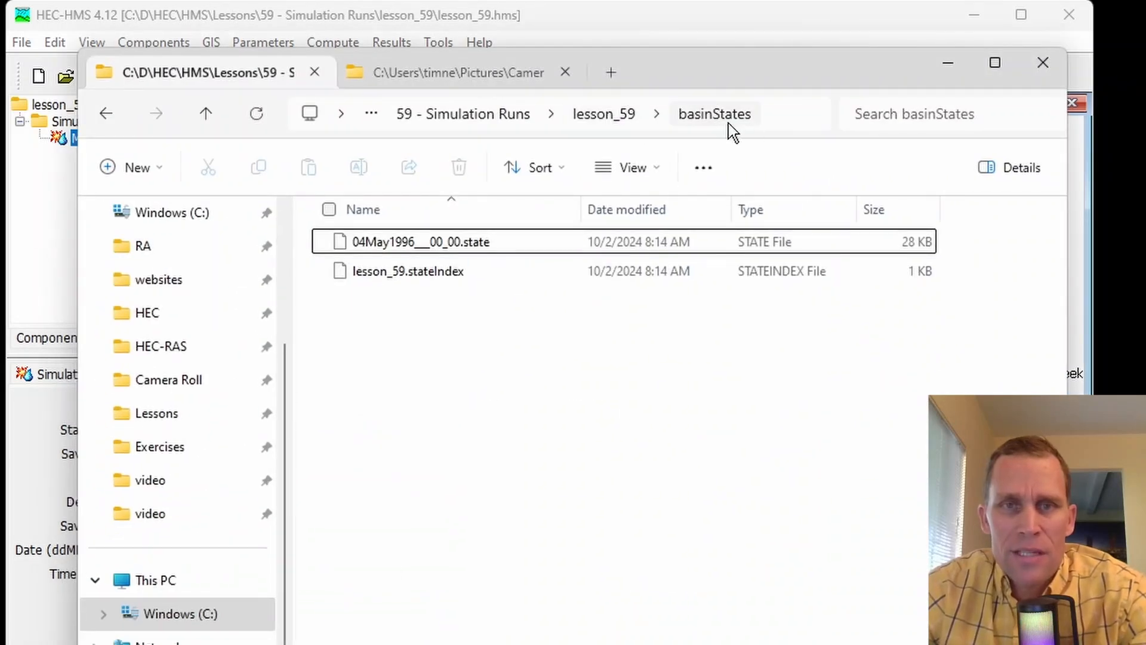
right_click(457, 273)
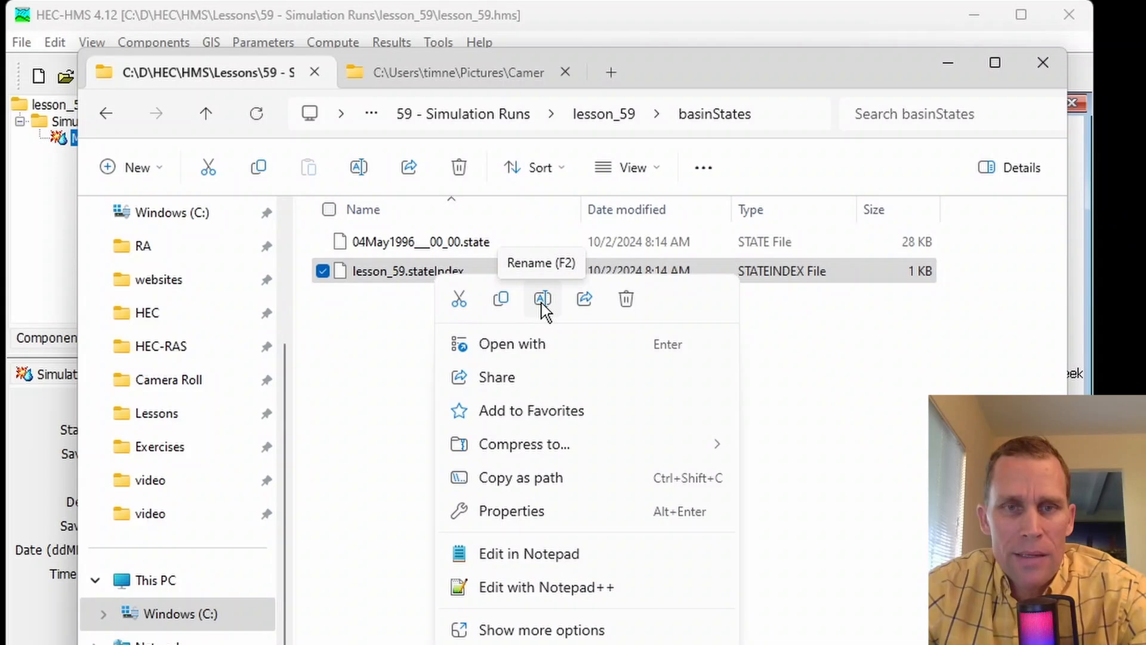
click(525, 588)
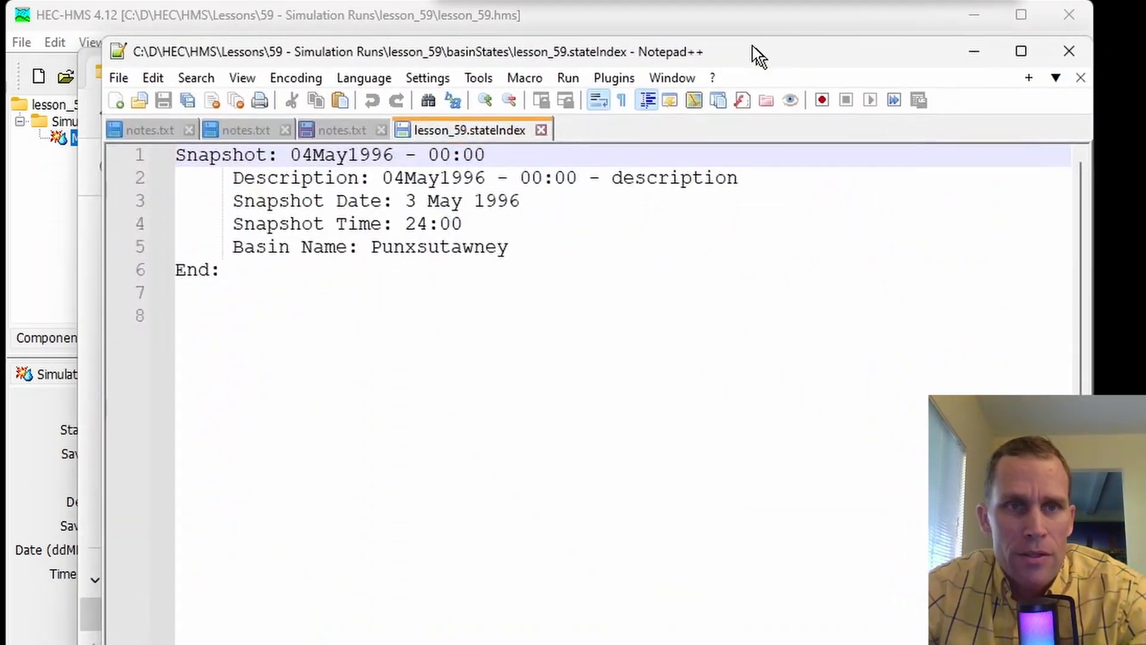
drag(753, 48, 689, 24)
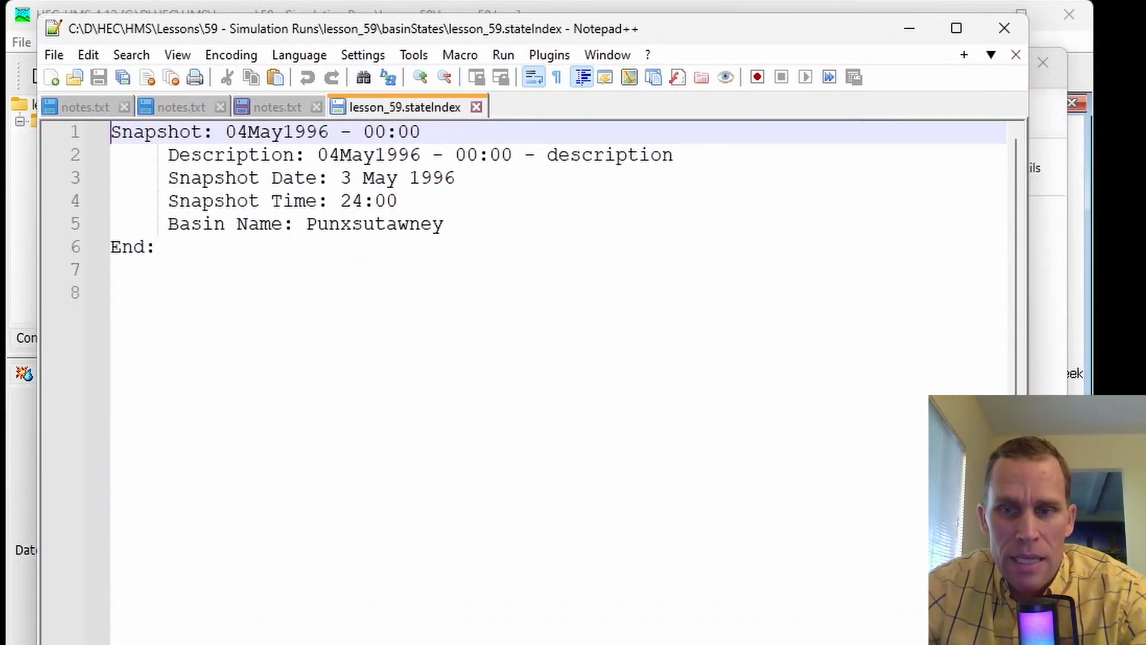
drag(1028, 638, 1092, 640)
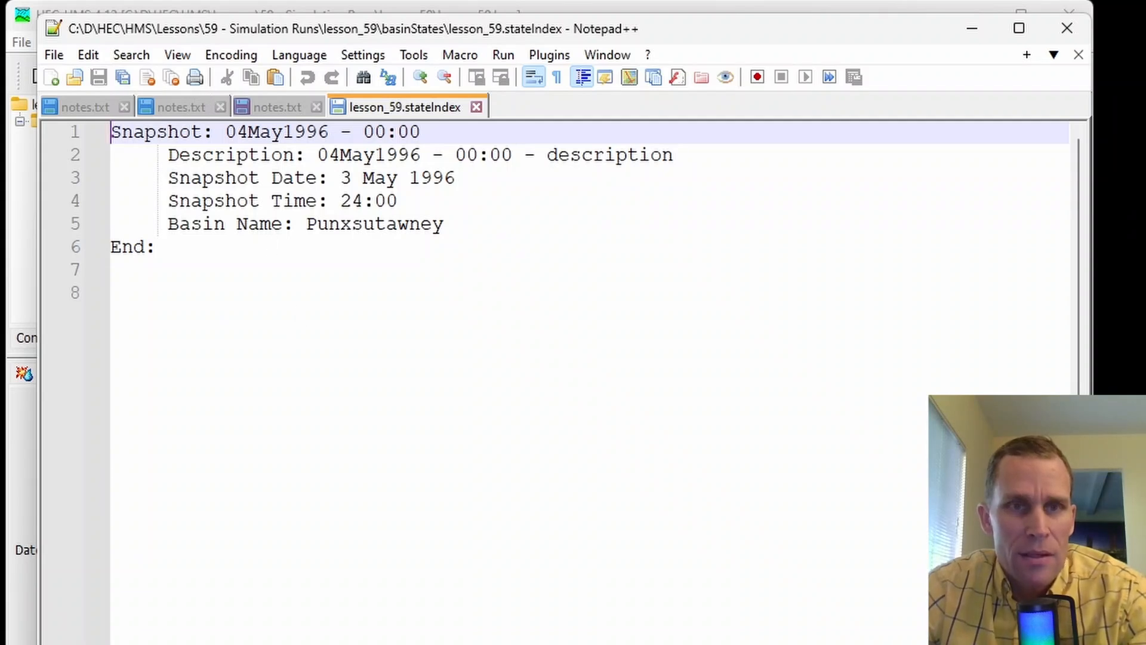
- Open 04May1996__00_00.state from the basinStates folder in Notepad++ and review its snapshot header and subbasin states
key(alt+Tab)
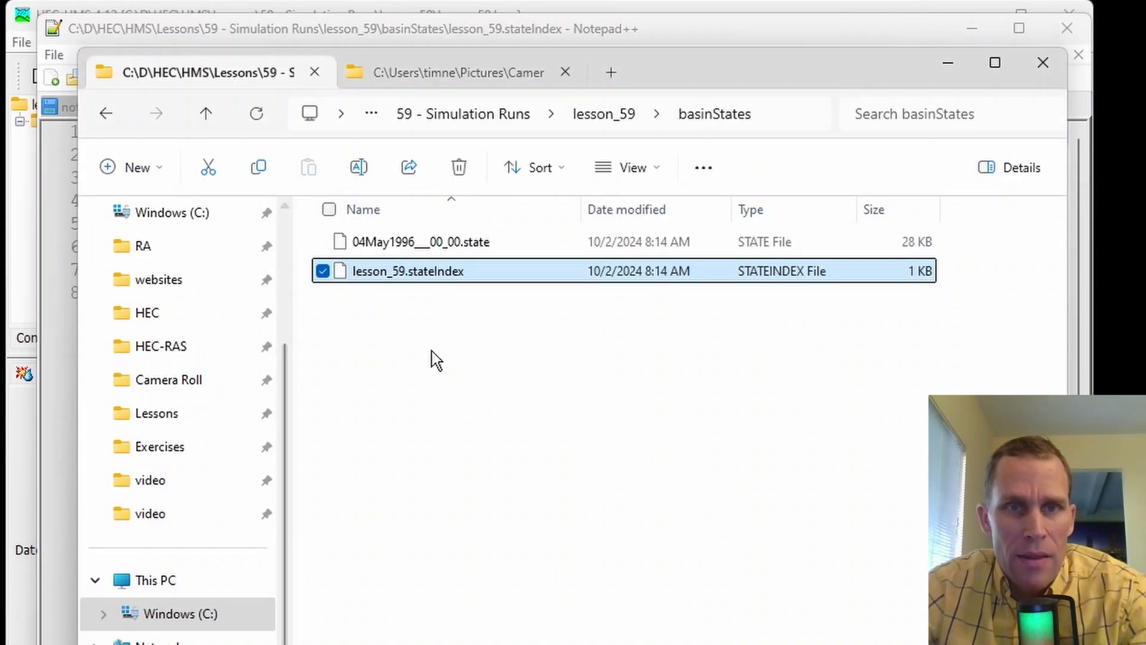
right_click(430, 247)
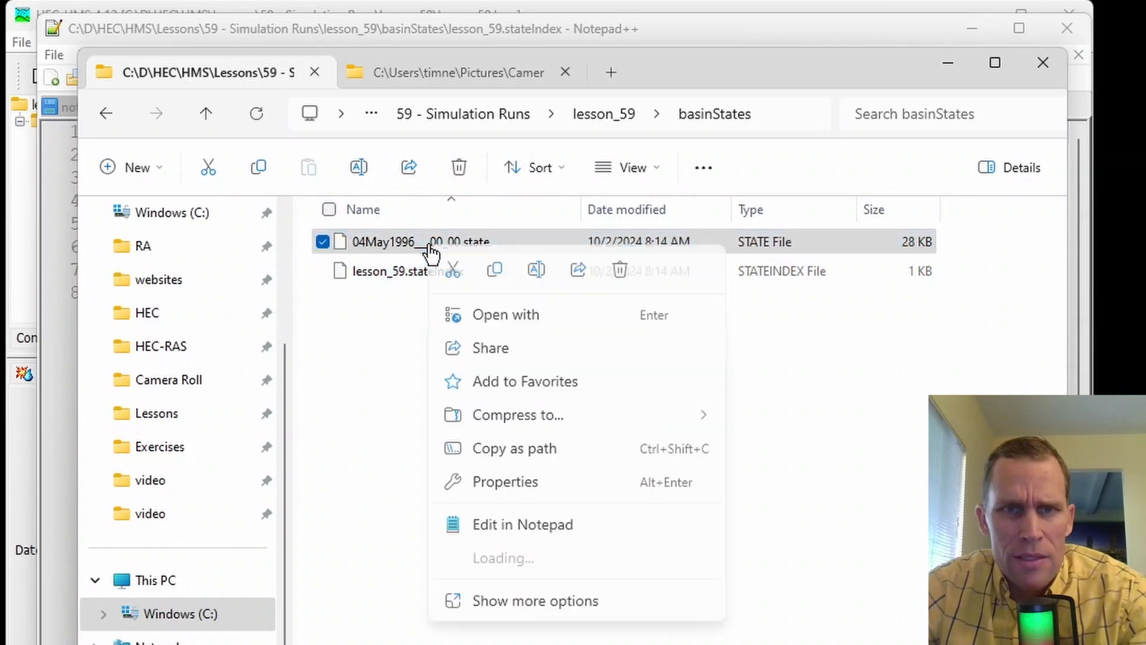
click(526, 556)
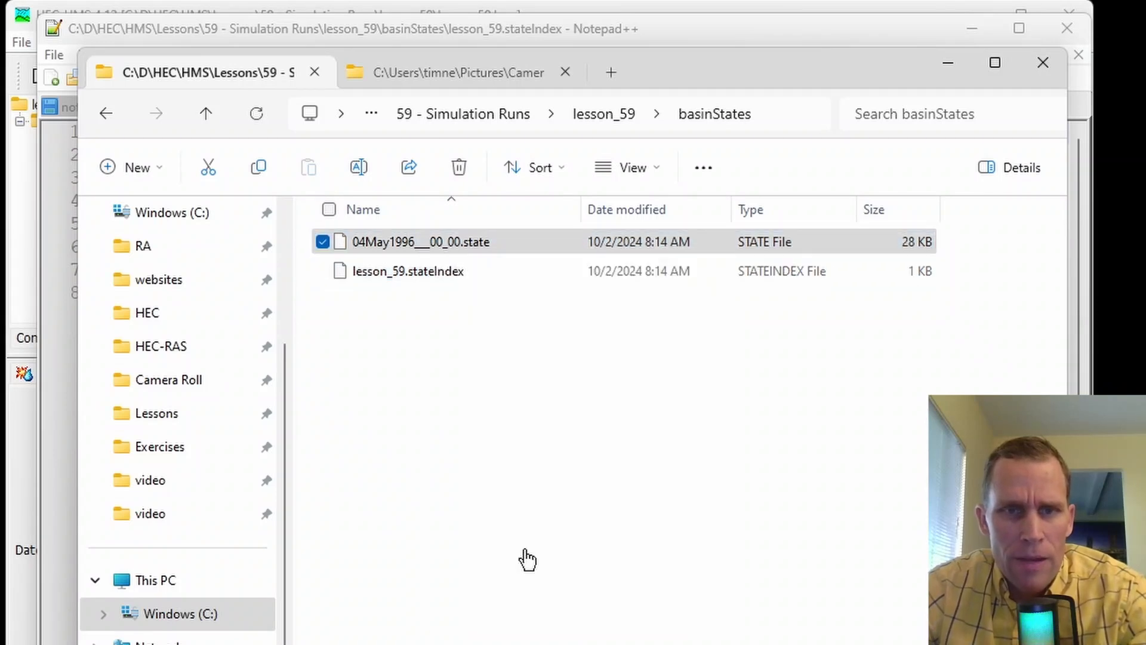
drag(350, 263, 102, 91)
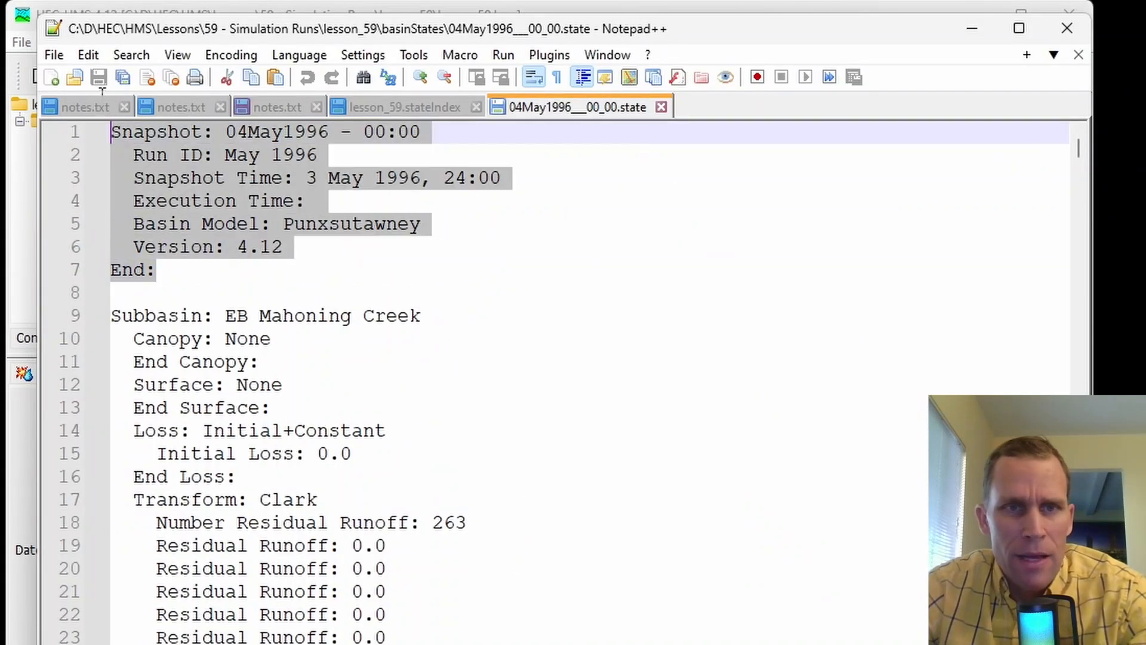
drag(1077, 149, 1078, 610)
click(971, 28)
click(726, 25)
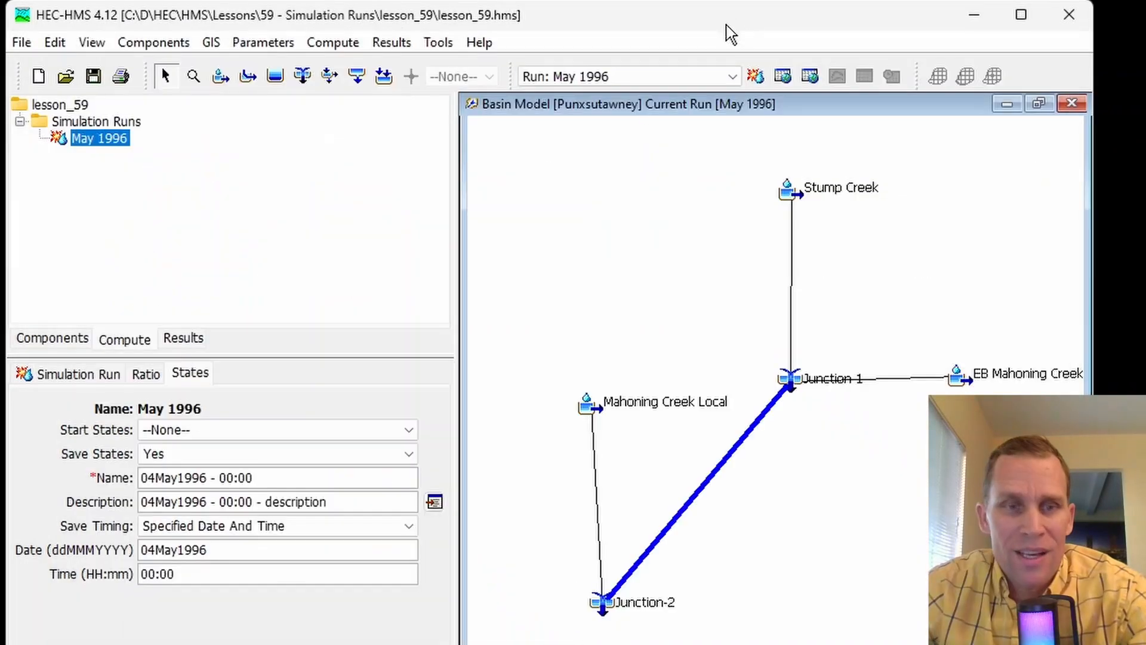
- Set the May 1996 run's start states to 04May1996 - 00:00 and turn off saving of states in HEC-HMS
click(197, 431)
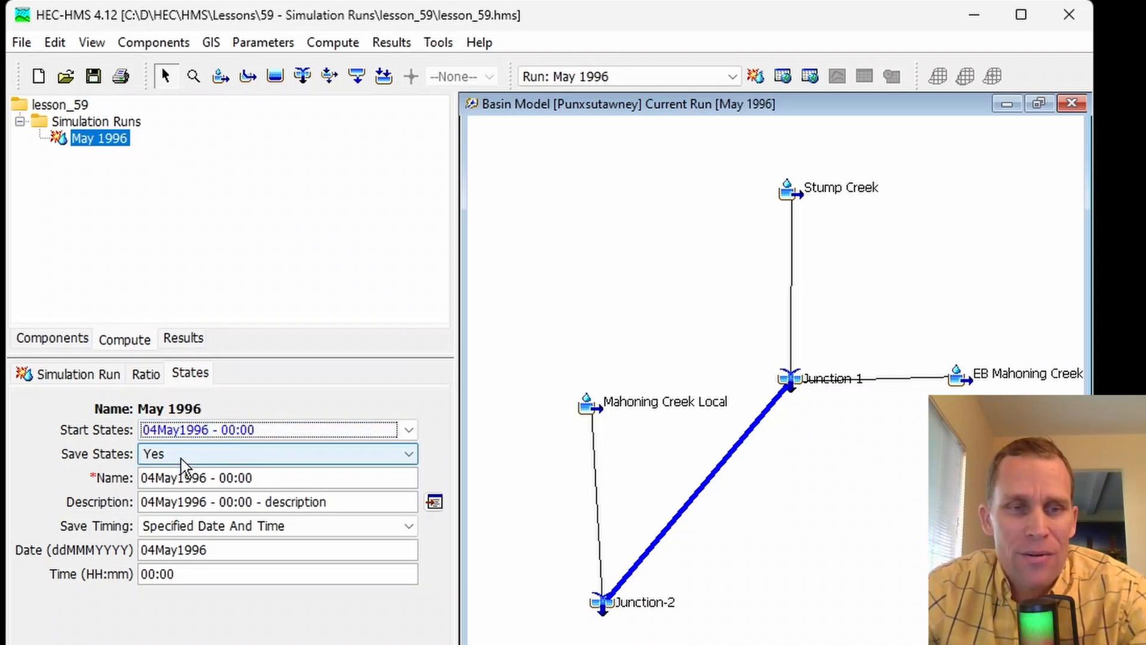
click(180, 459)
click(192, 485)
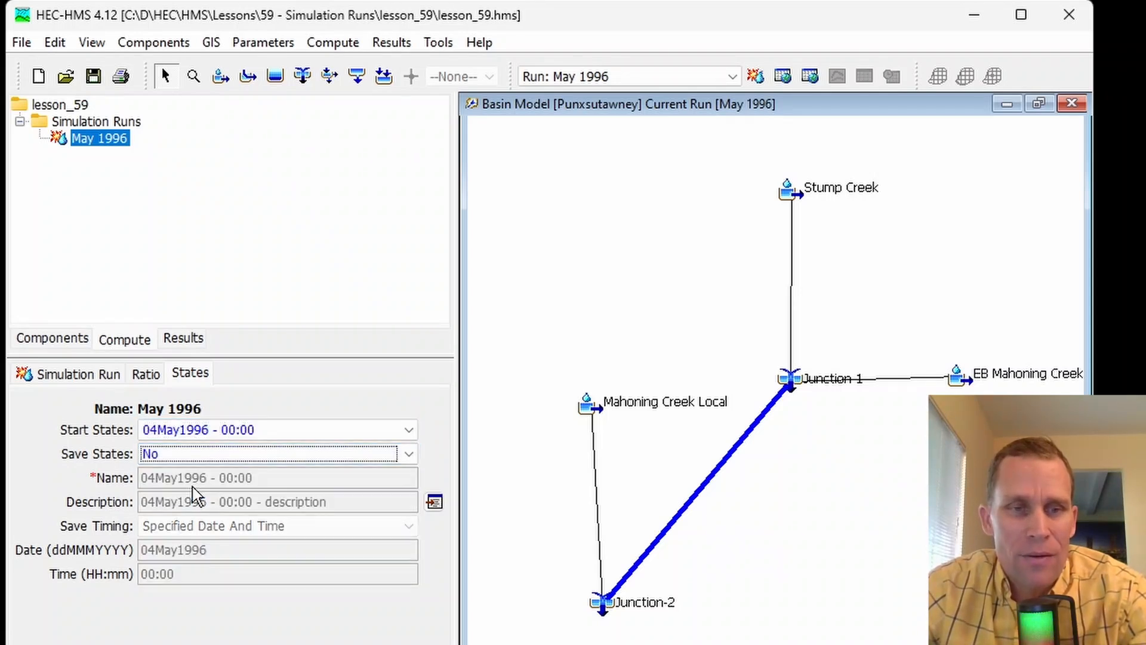
click(212, 431)
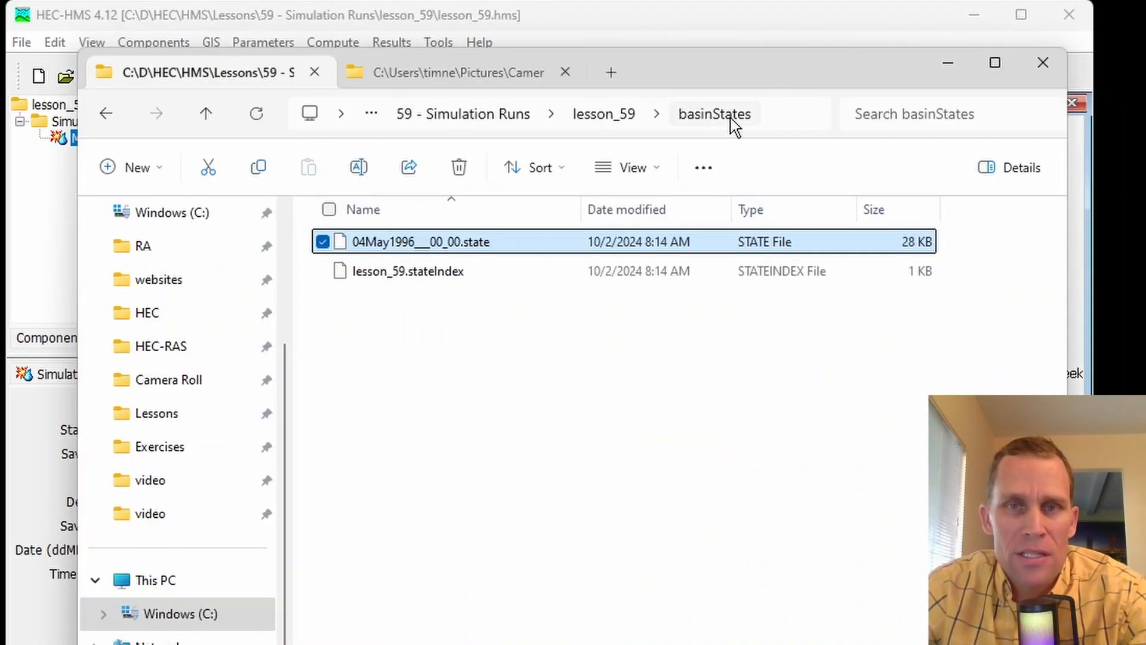
- Check the lesson_59 project's results folder in File Explorer for the computed run's results file
click(623, 116)
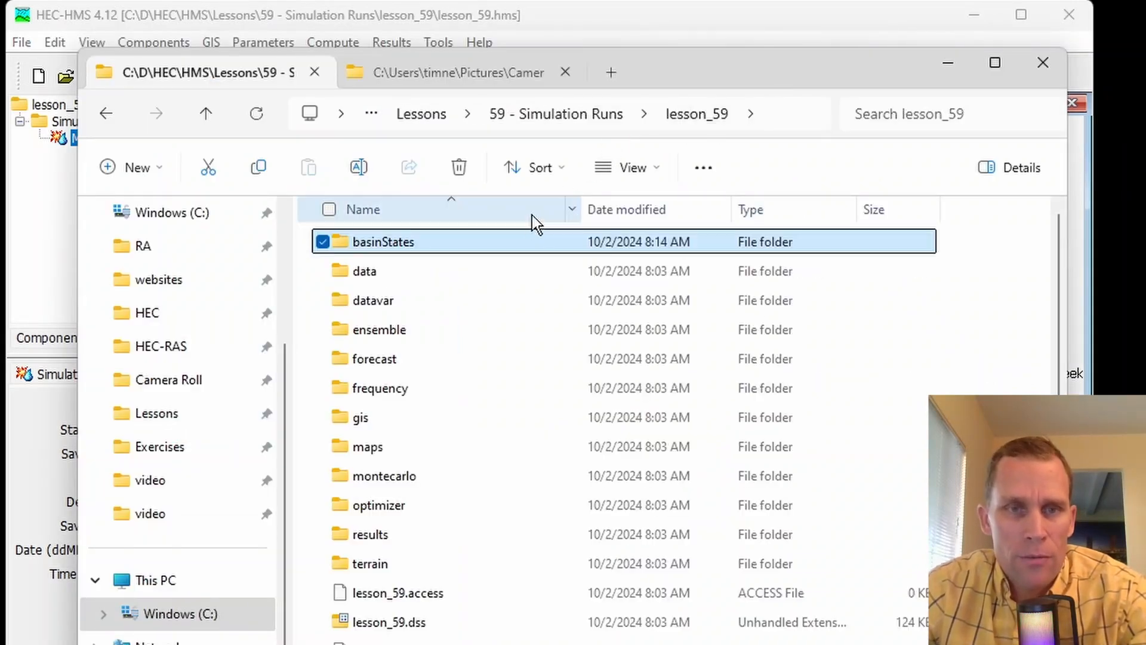
double_click(382, 540)
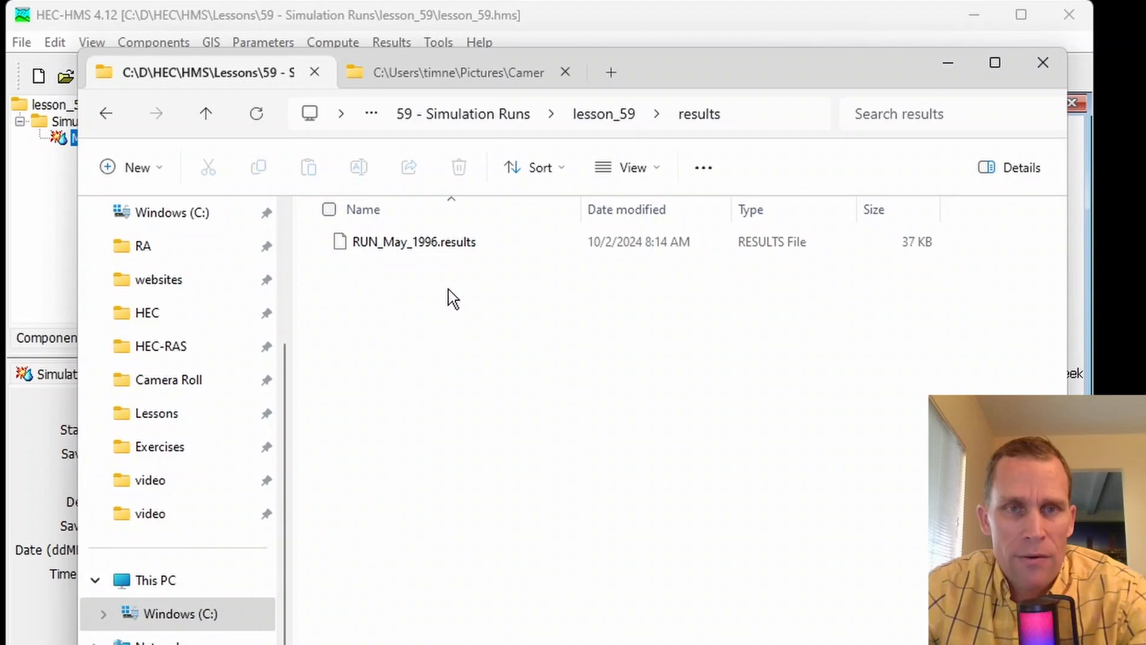
drag(461, 309, 367, 216)
click(425, 316)
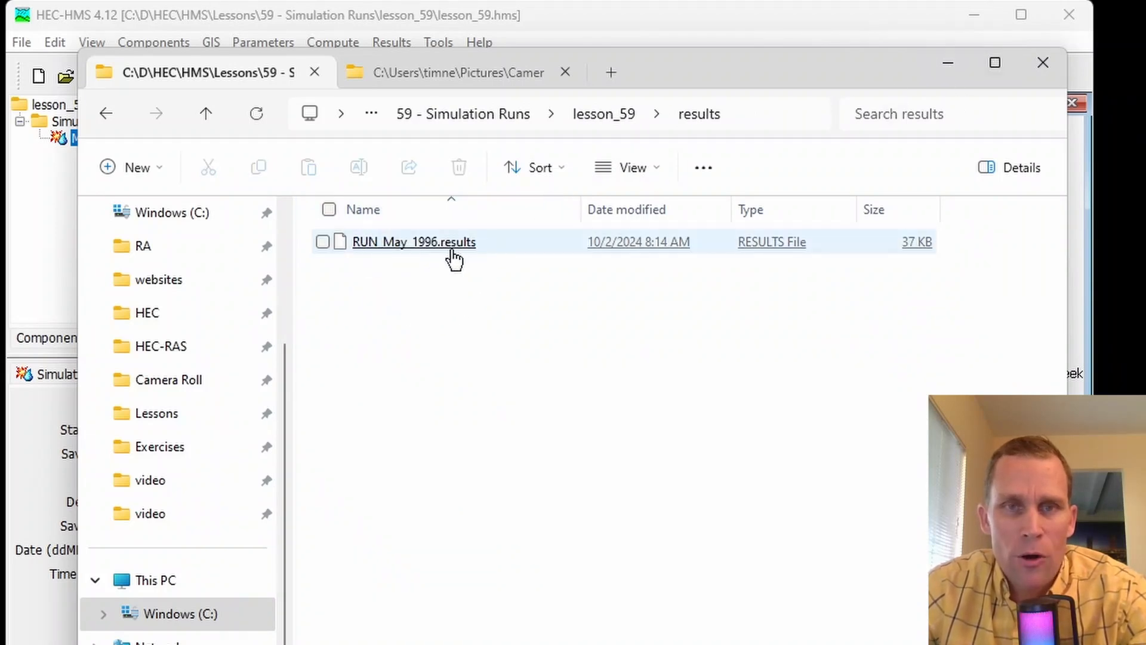
- Return to HEC-HMS and expand the May 1996 simulation run's results to list its summaries and basin elements
click(948, 62)
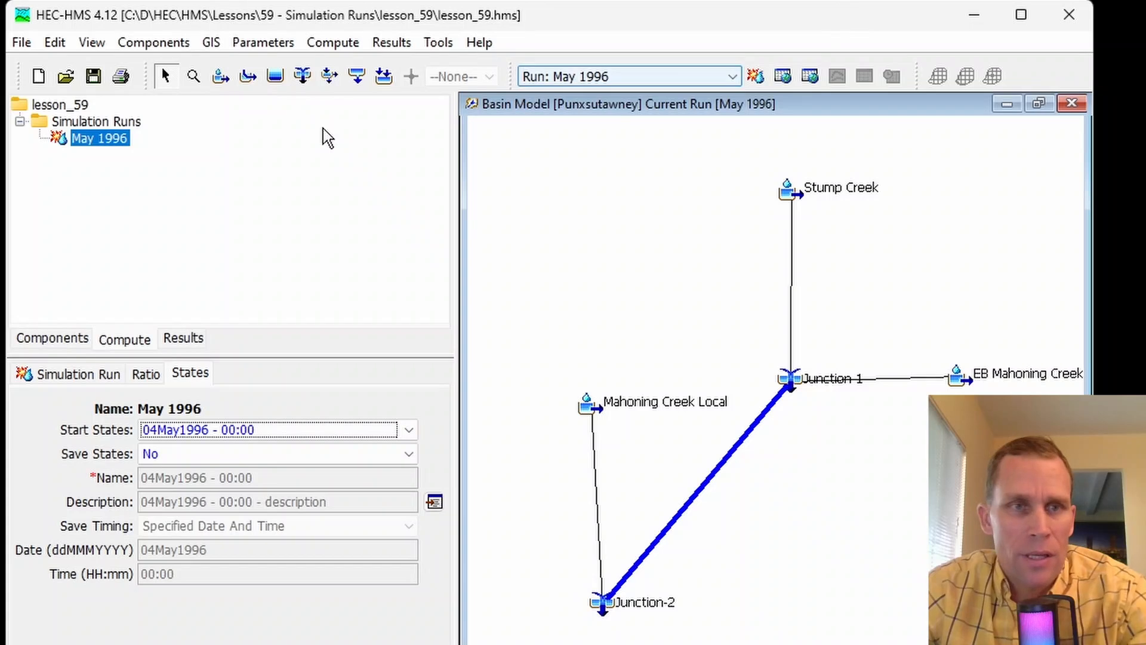
click(189, 341)
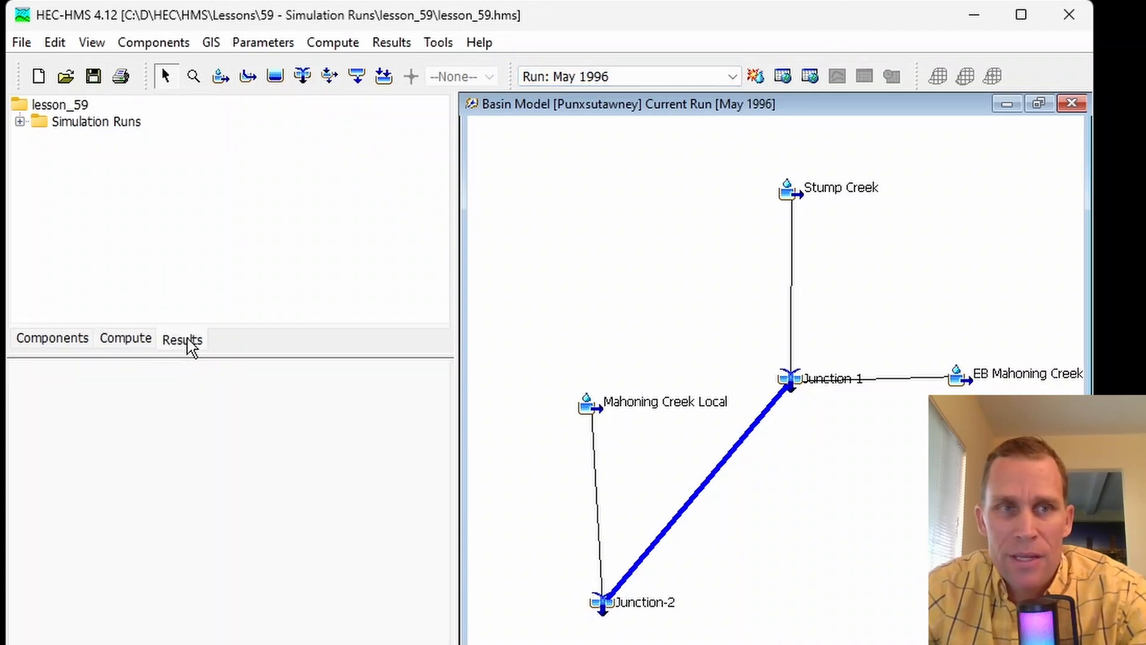
click(19, 122)
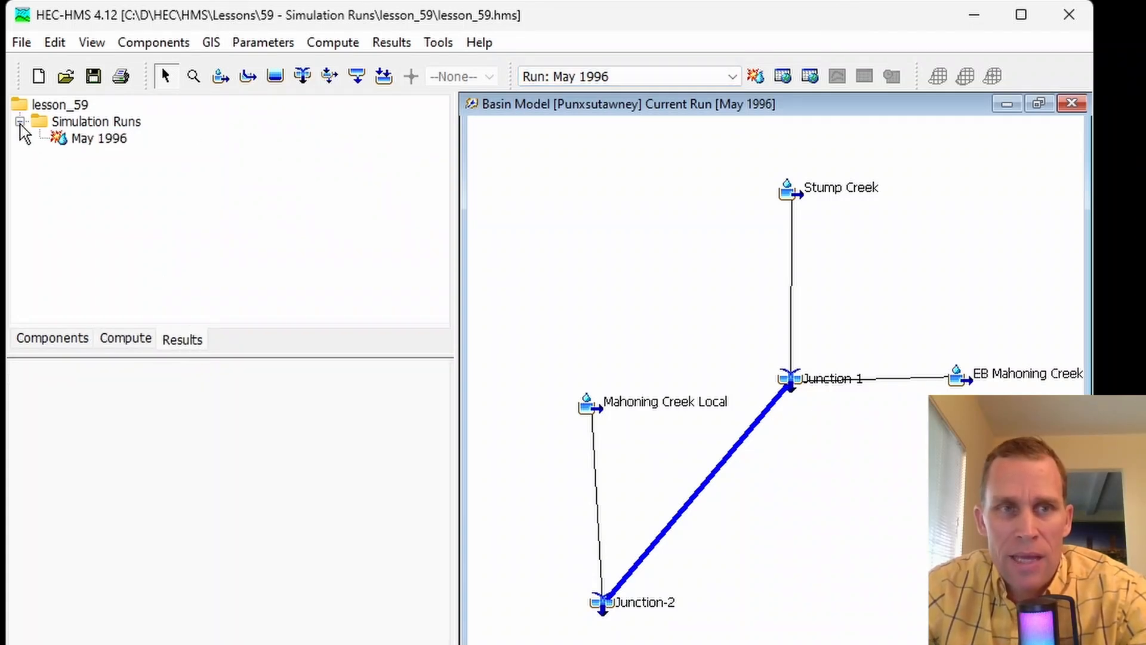
double_click(98, 139)
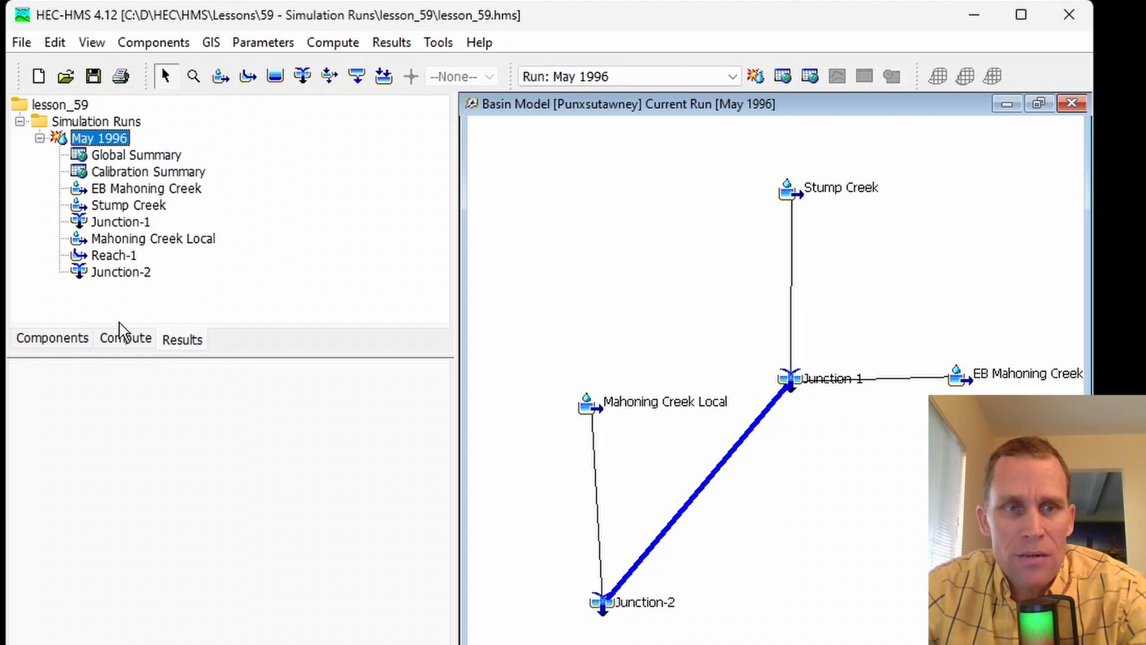
click(181, 338)
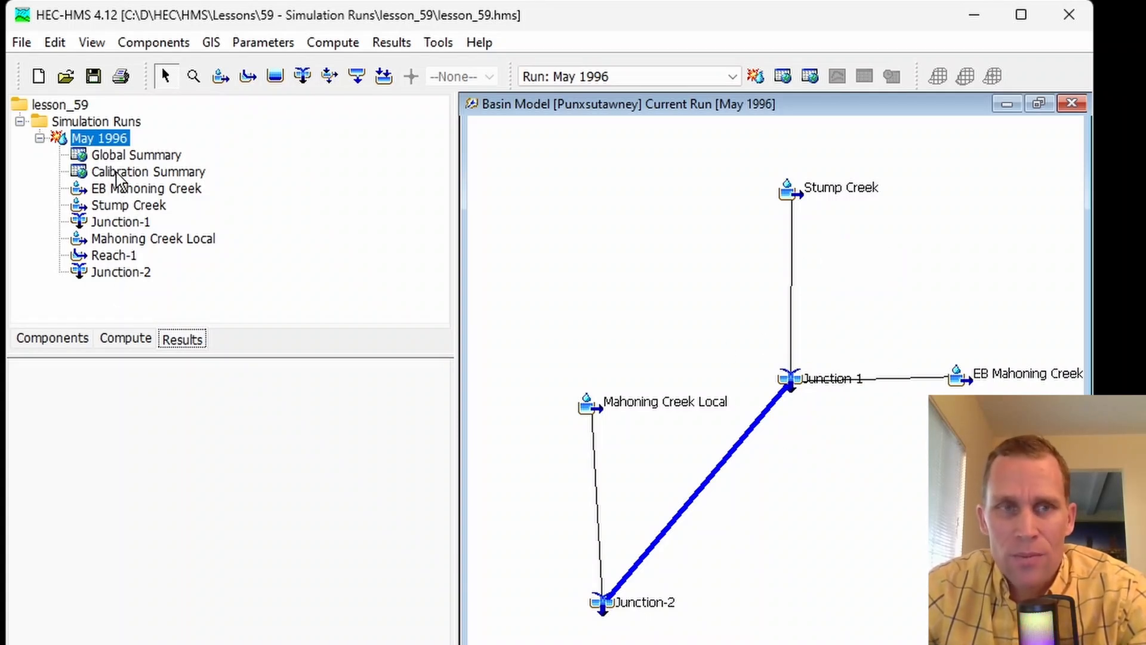
- Open the May 1996 results graph for Junction-1 from the basin map and reposition its window
click(790, 379)
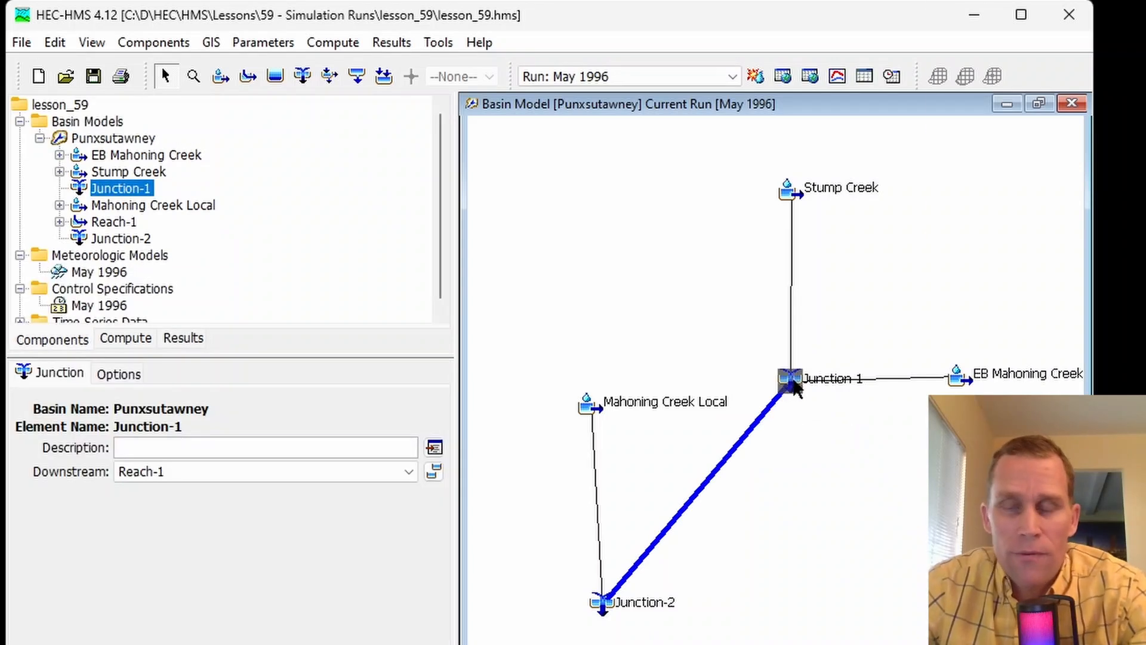
right_click(797, 386)
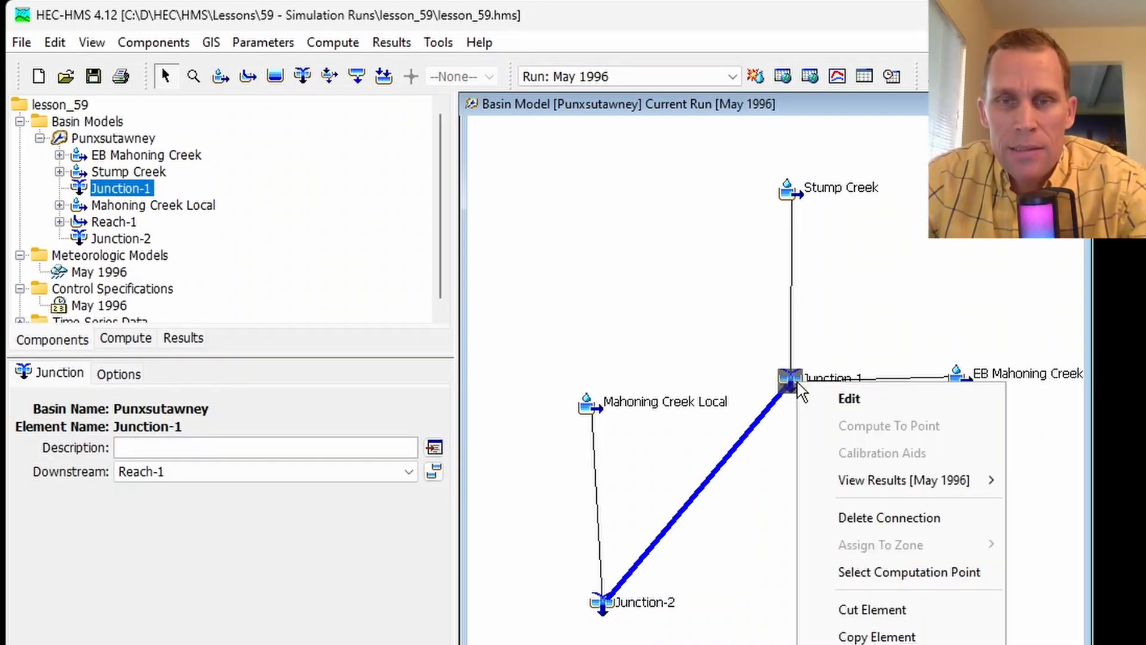
mouse_move(846, 479)
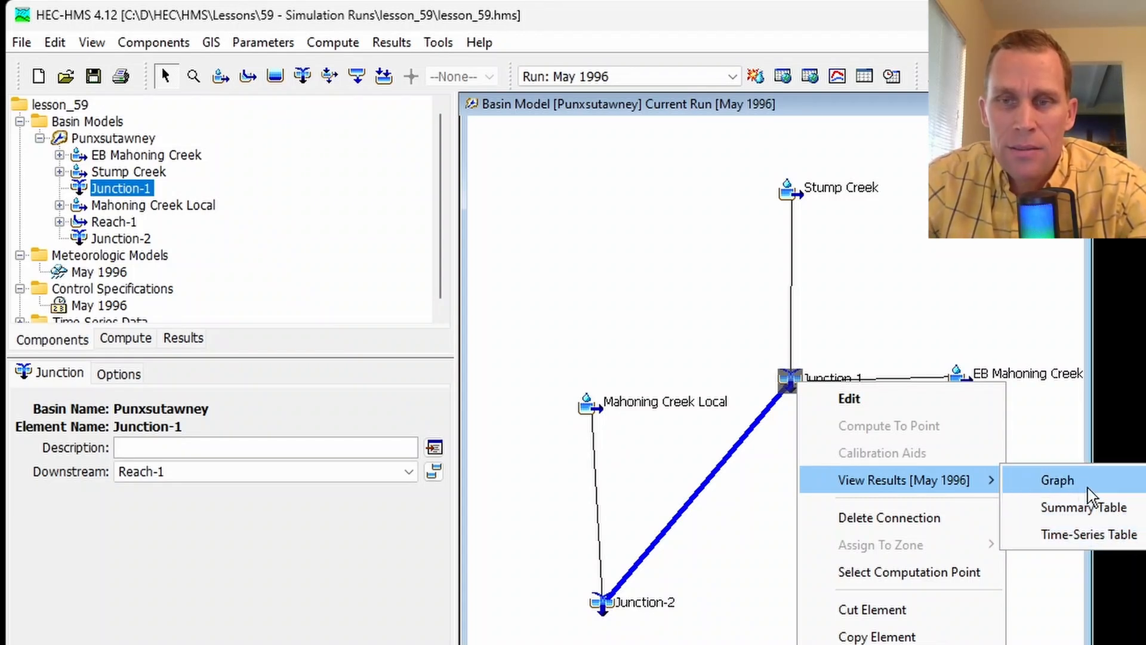
click(1069, 486)
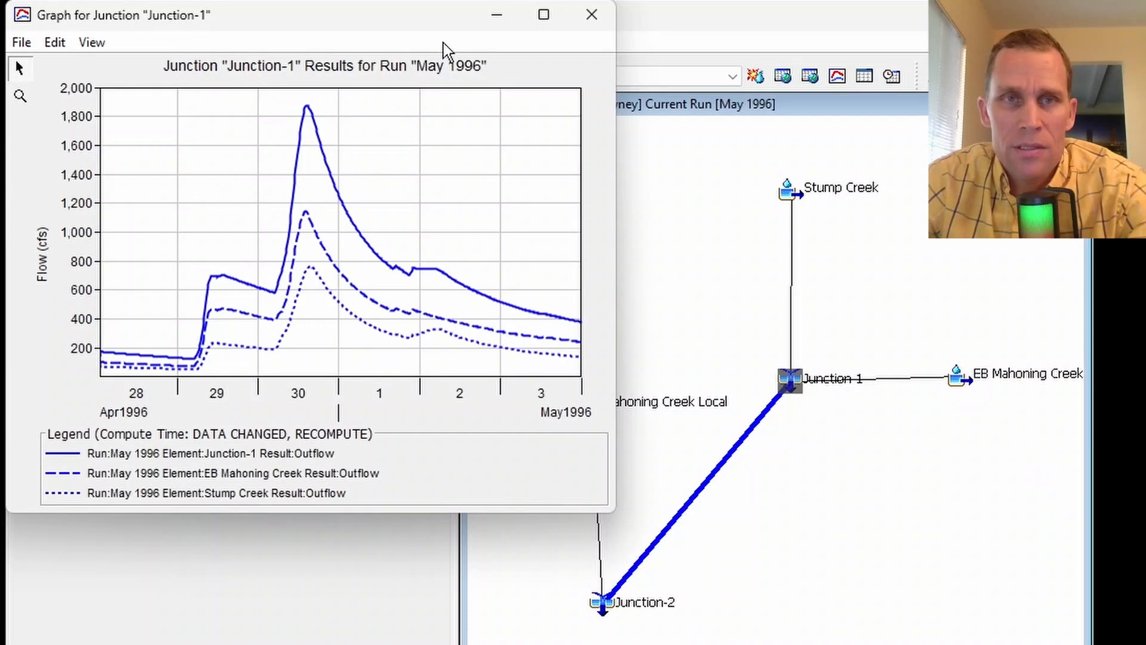
drag(423, 19, 593, 103)
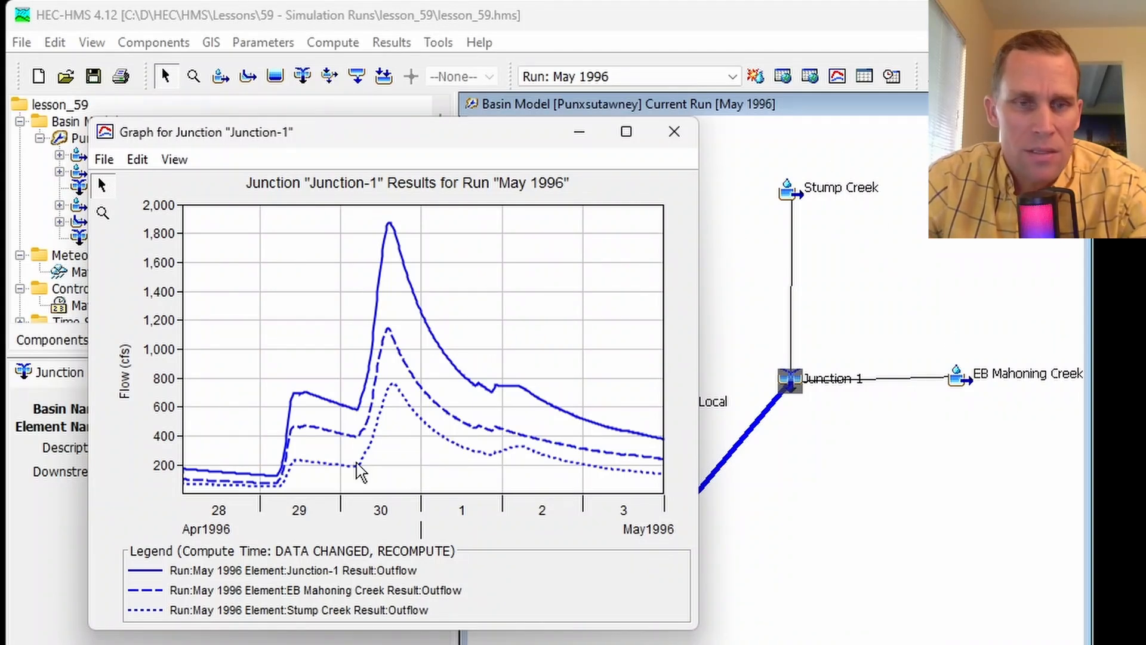
- Highlight the Stump Creek, EB Mahoning Creek and Junction-1 outflow curves one after another, and close the graph
click(321, 611)
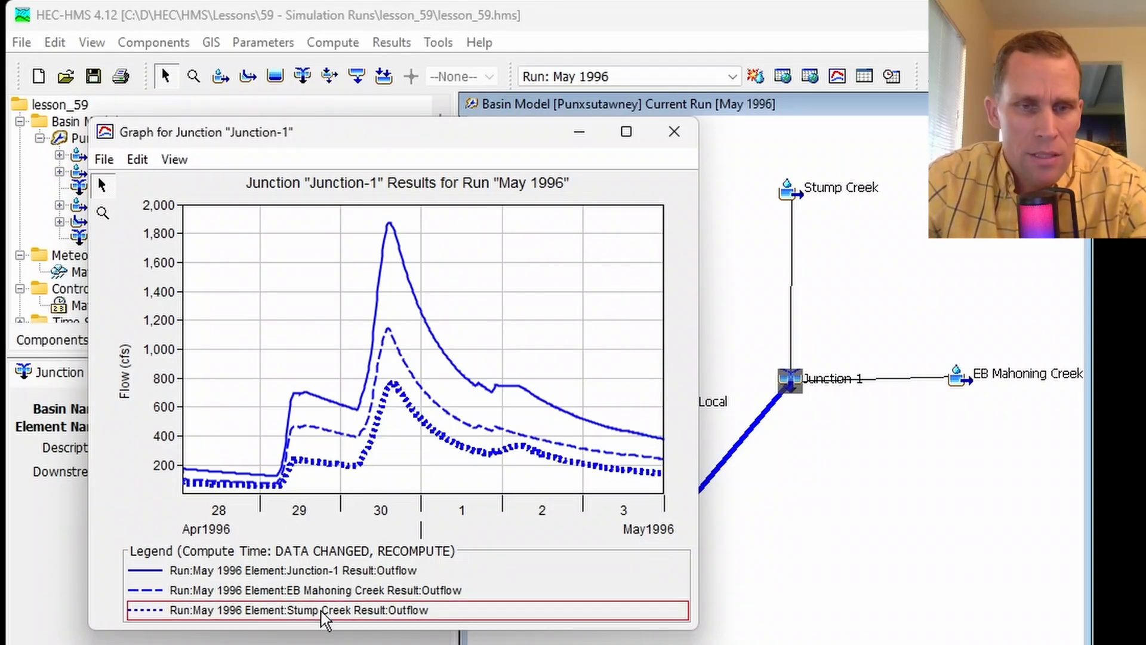
click(344, 591)
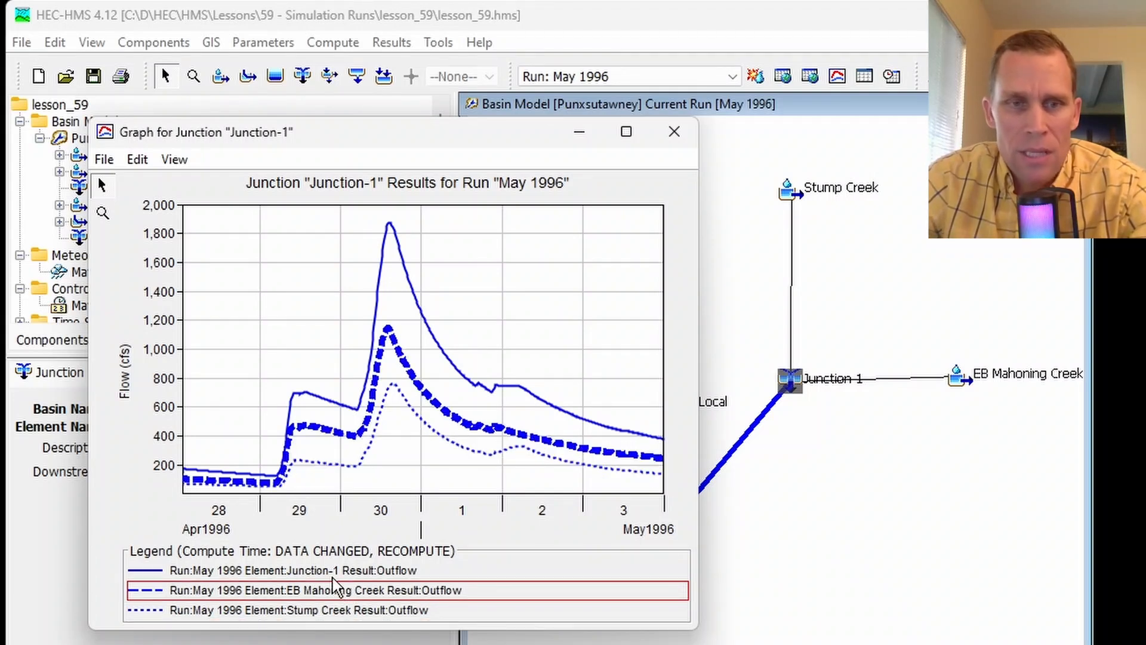
click(360, 574)
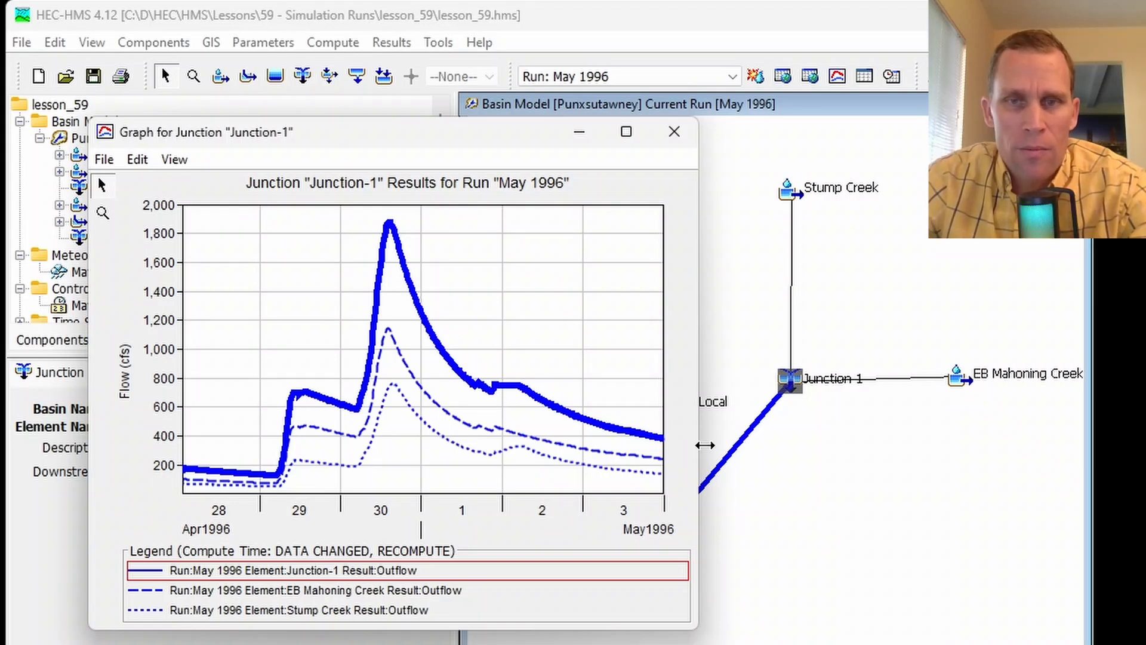
click(674, 131)
- Open Junction-1's time-series table from the basin map and examine its inflow and outflow columns through the final time steps
right_click(791, 379)
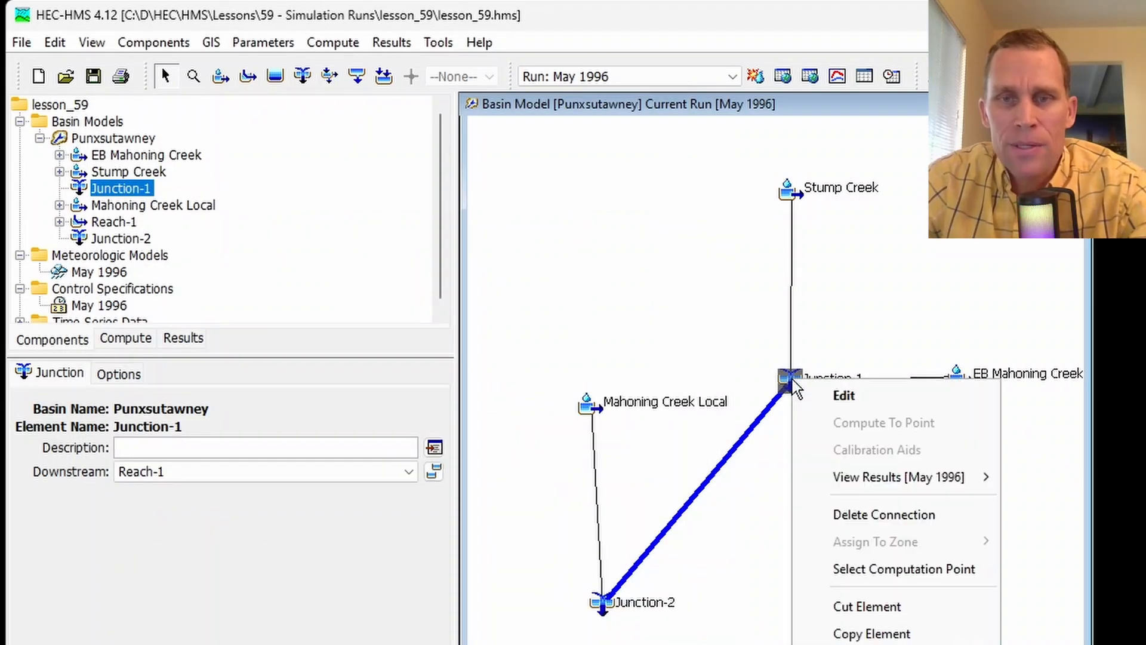
mouse_move(859, 480)
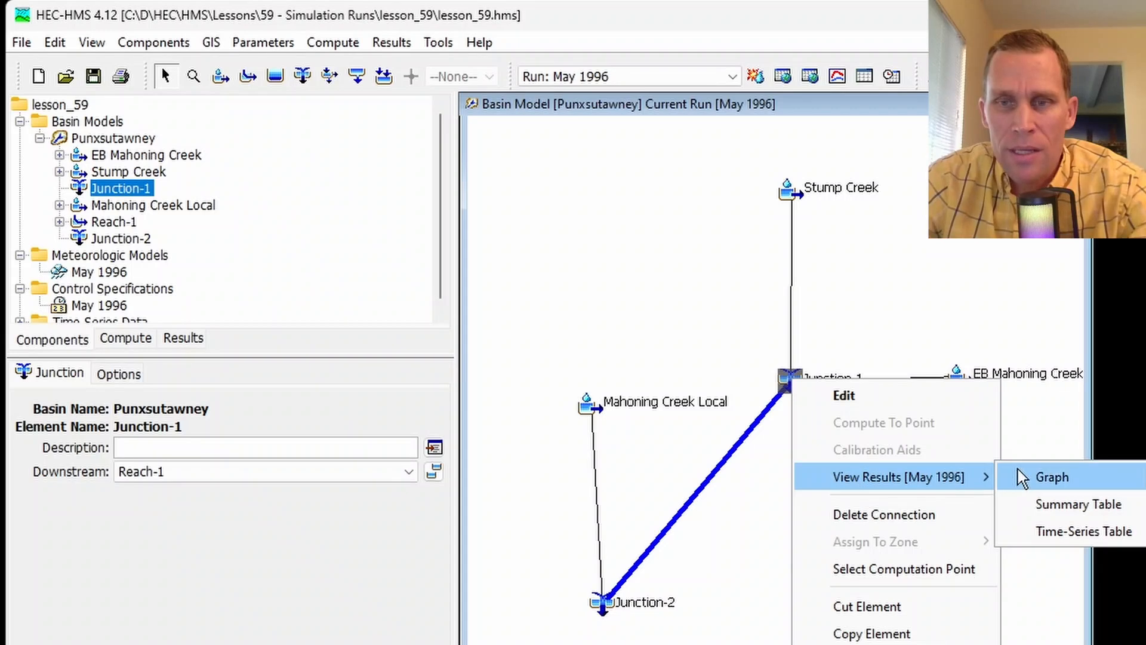
click(1069, 537)
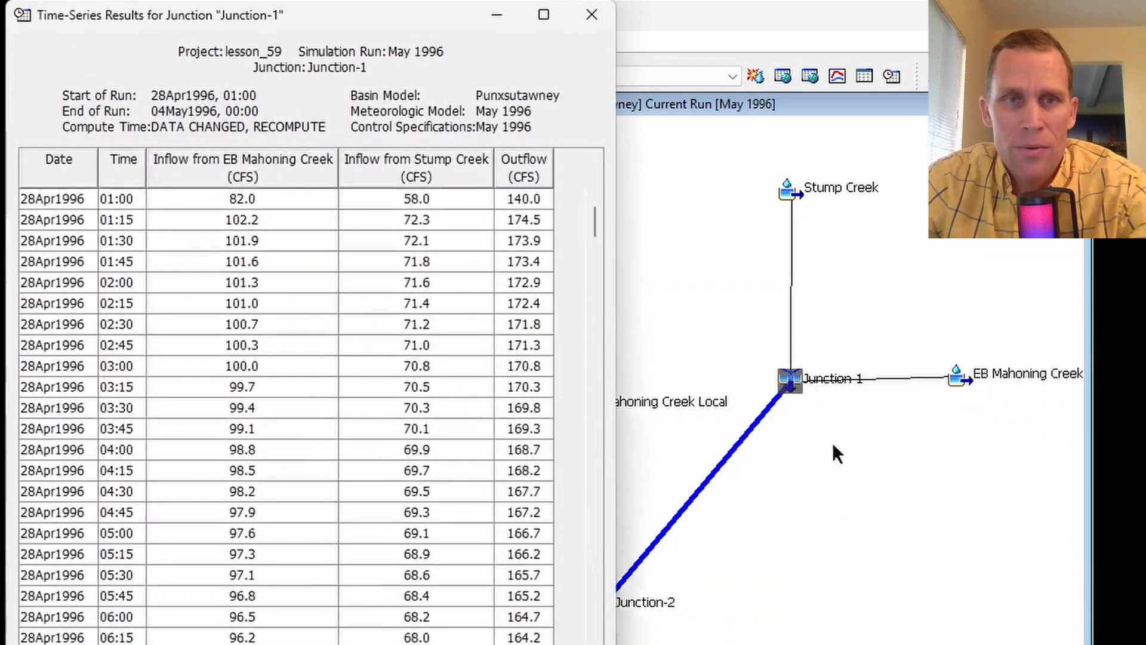
drag(618, 303, 709, 305)
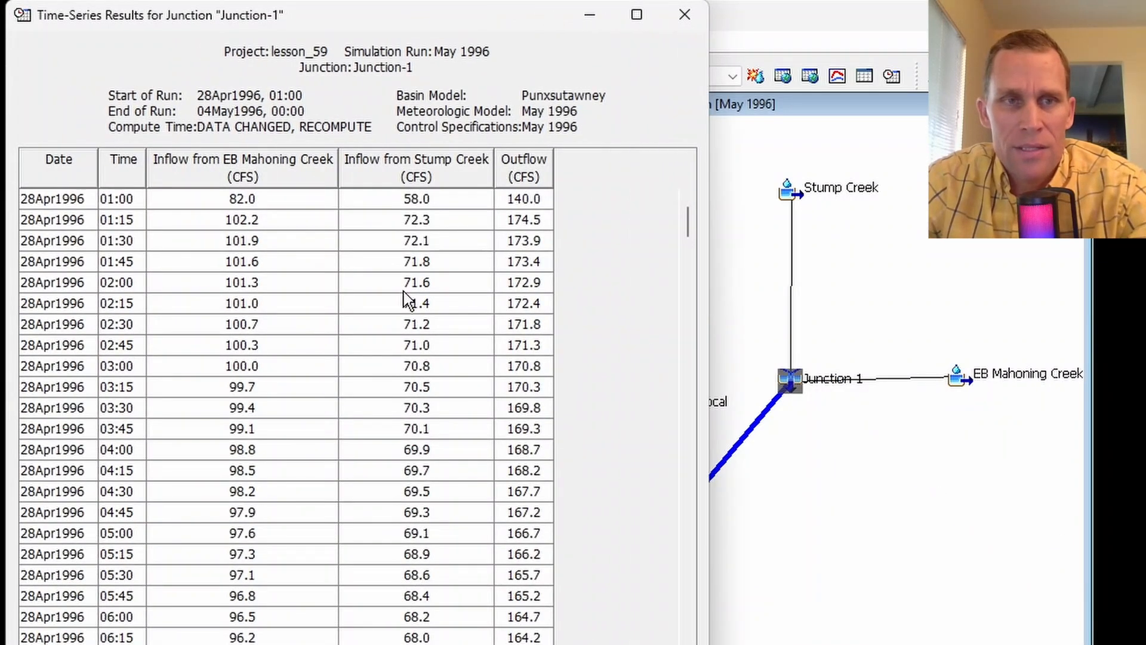
drag(320, 203, 323, 512)
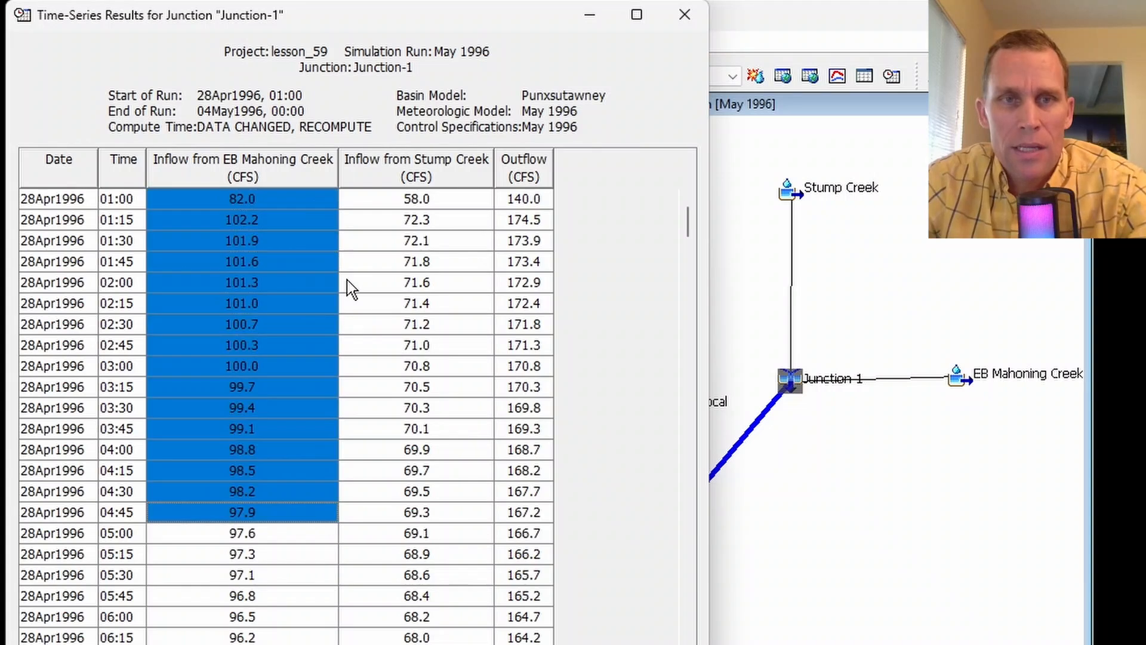
drag(400, 200, 412, 512)
drag(530, 220, 526, 470)
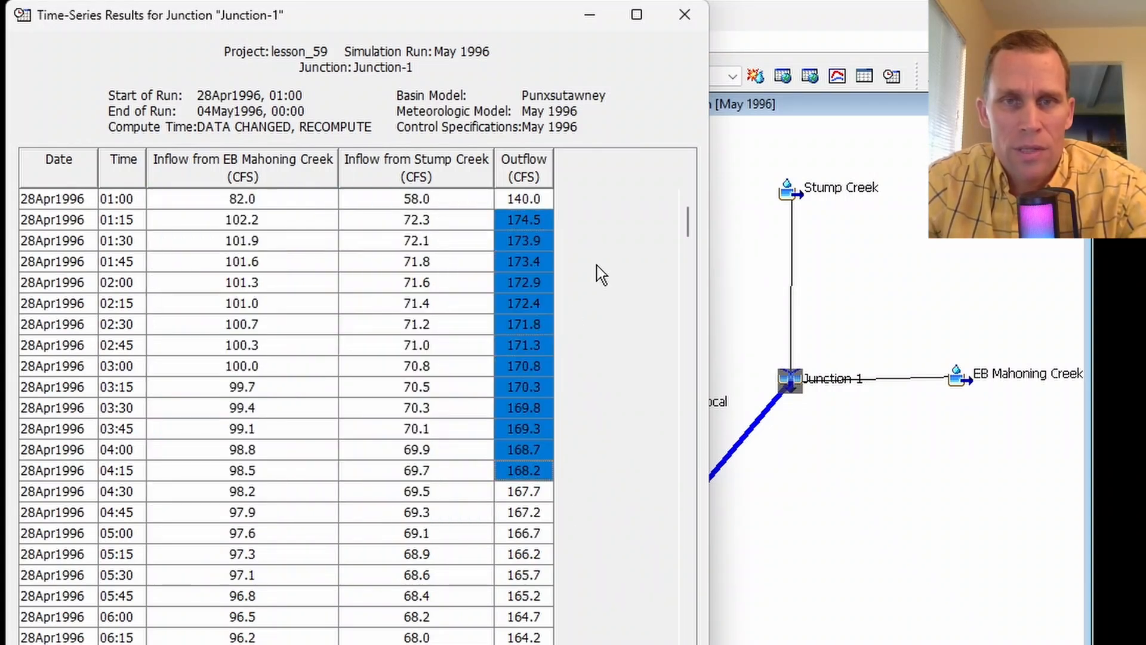
drag(689, 230, 727, 590)
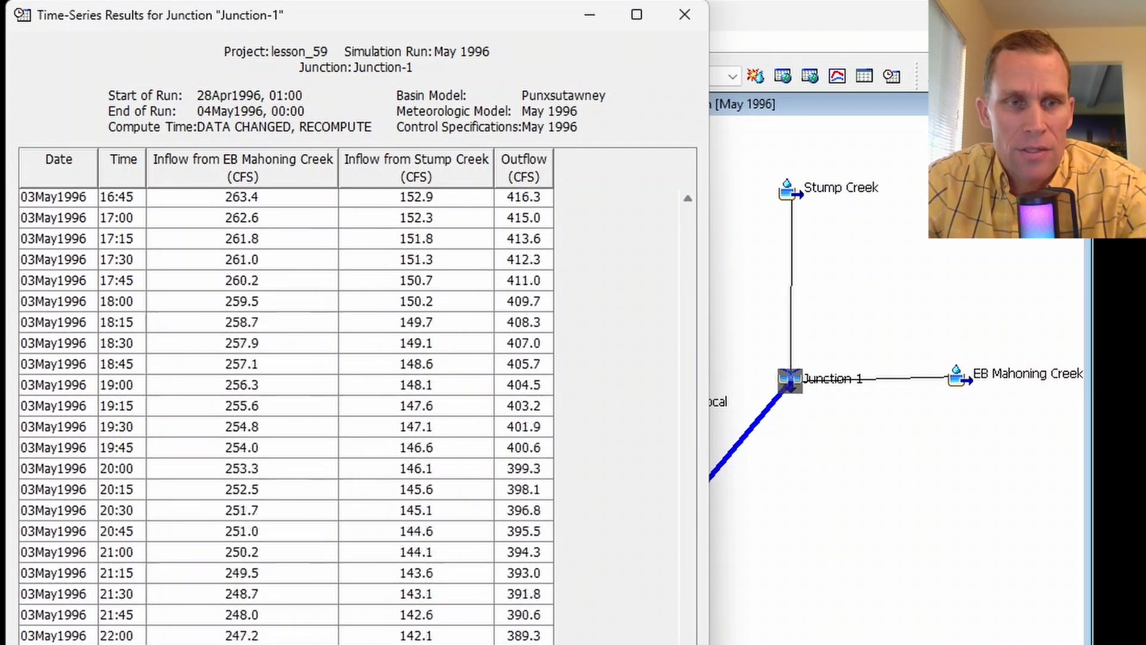
click(678, 27)
- Open Junction-1's summary table from the basin map and view its volume in ACRE-FT
right_click(790, 379)
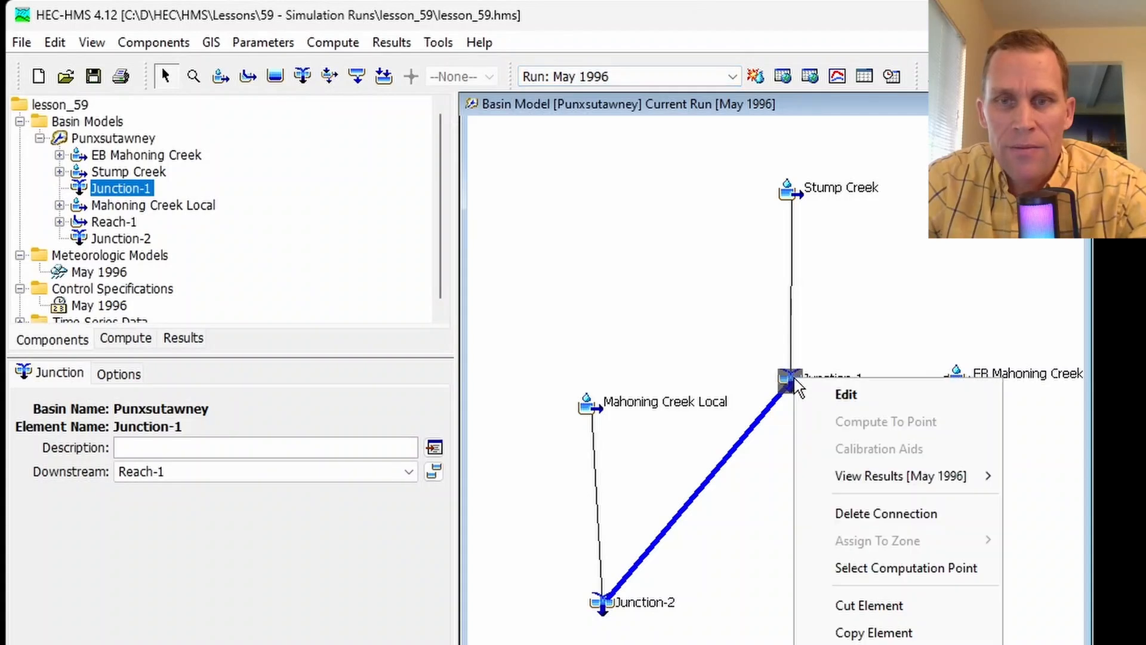
mouse_move(880, 482)
click(1044, 501)
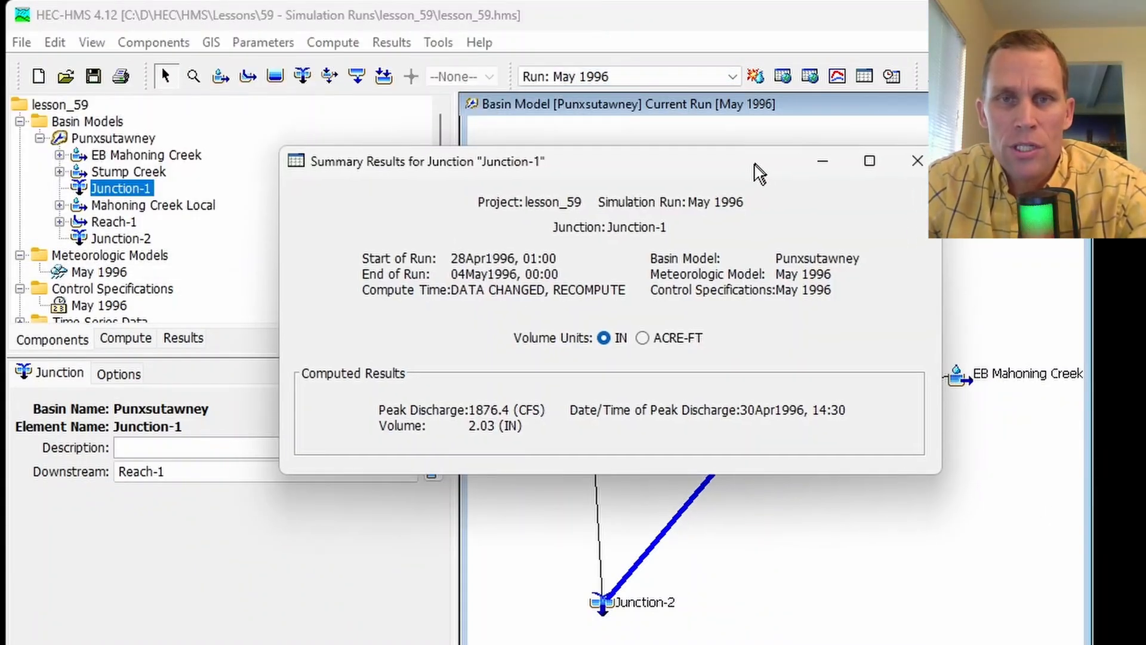
drag(754, 164, 749, 169)
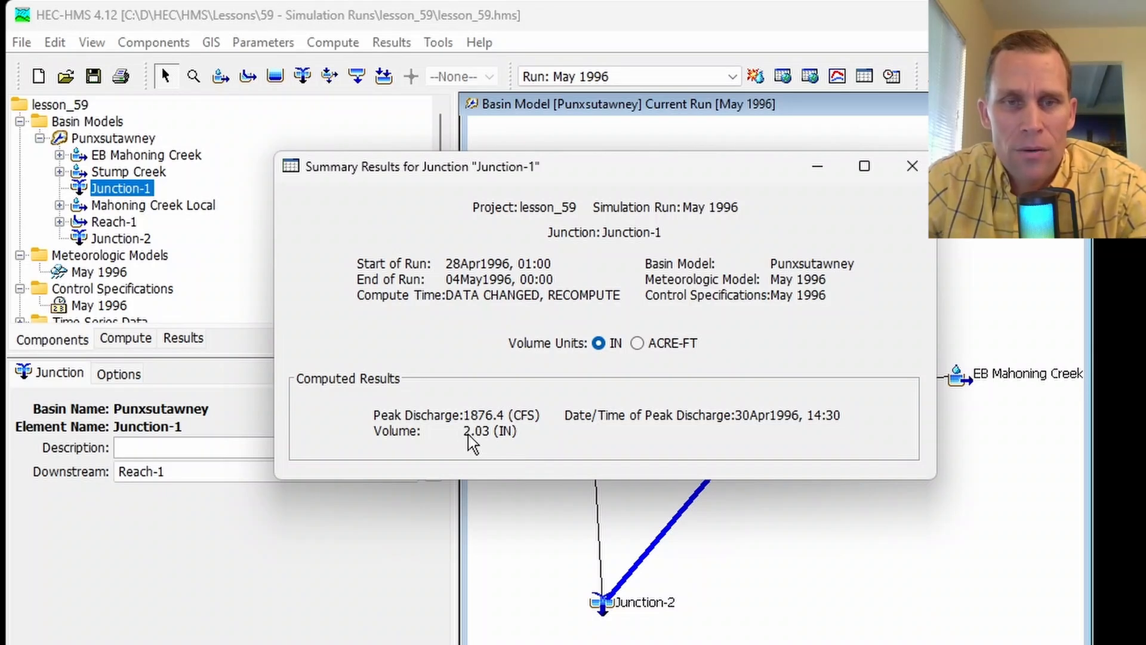
click(636, 343)
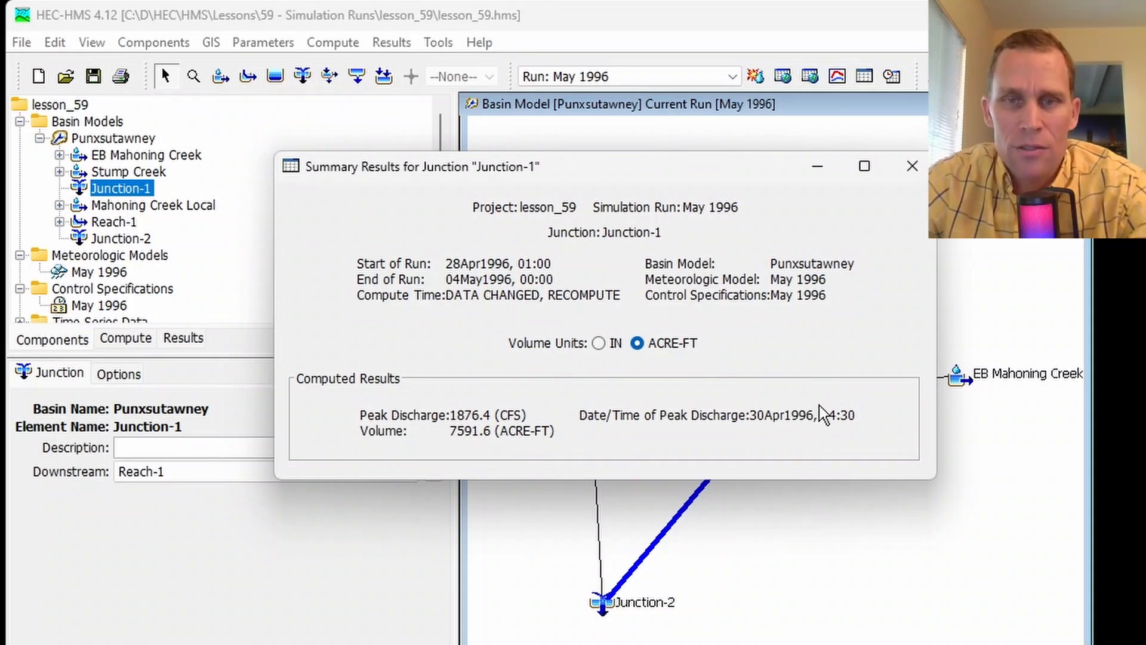
click(912, 166)
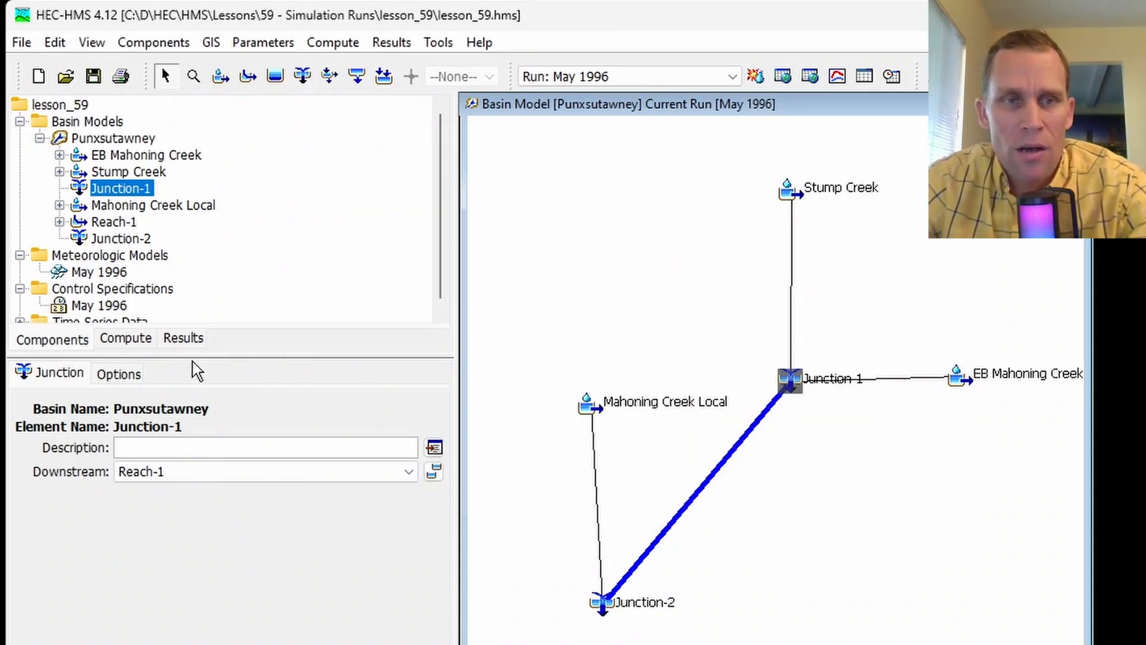
- Expand Junction-1 in the May 1996 run's results list and view its graph
click(185, 338)
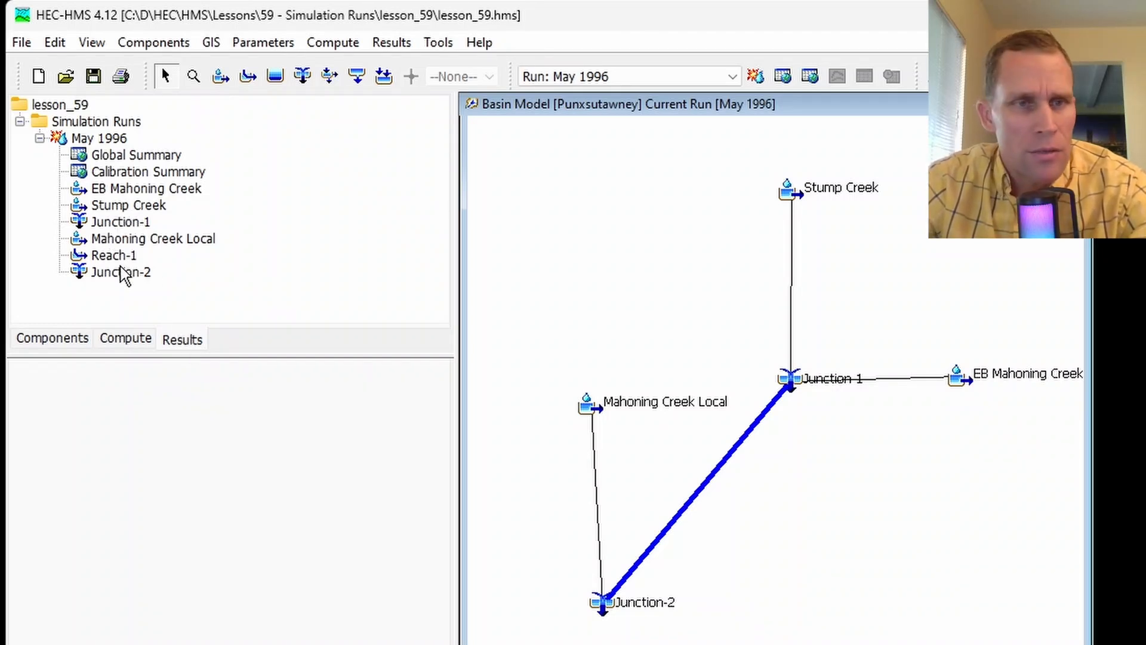
double_click(118, 223)
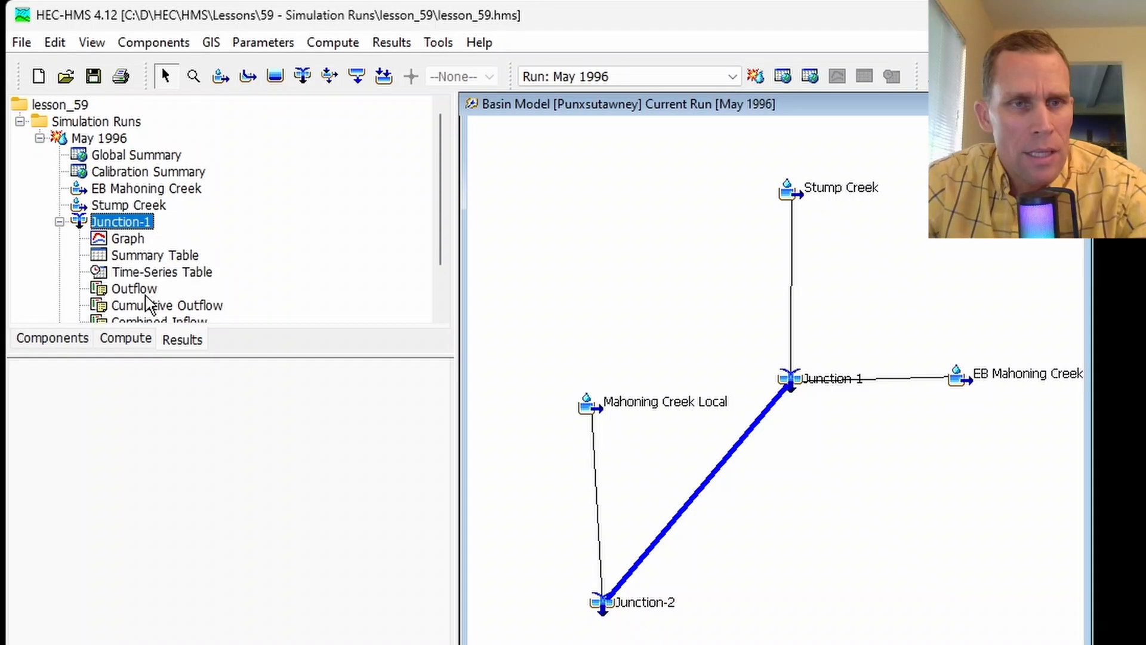
click(128, 241)
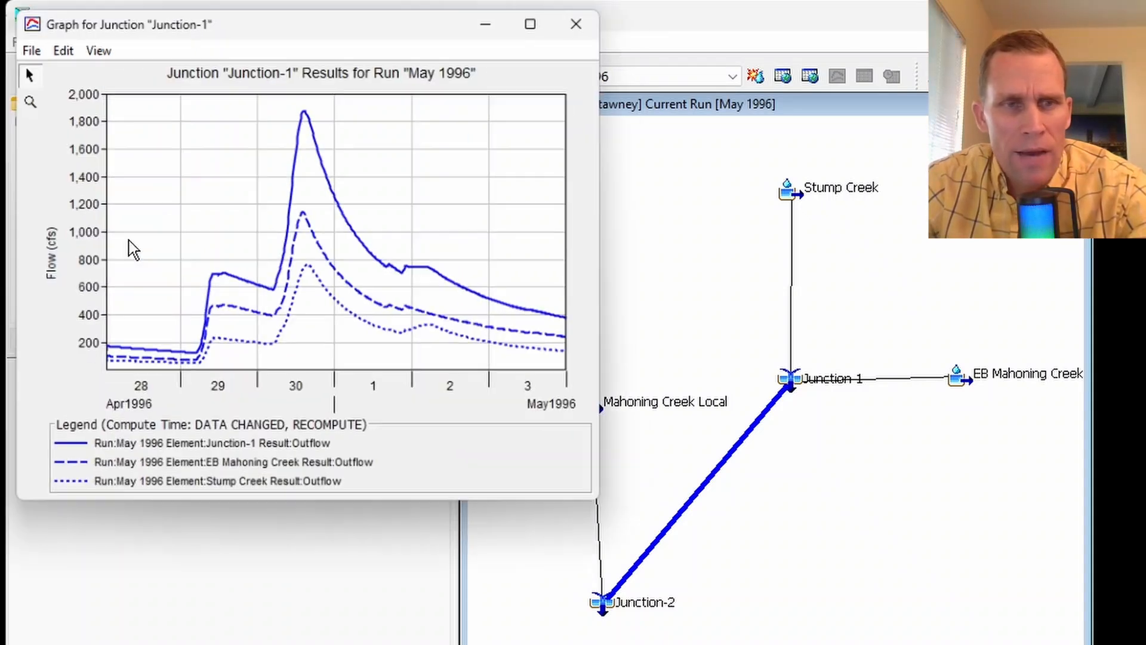
click(591, 14)
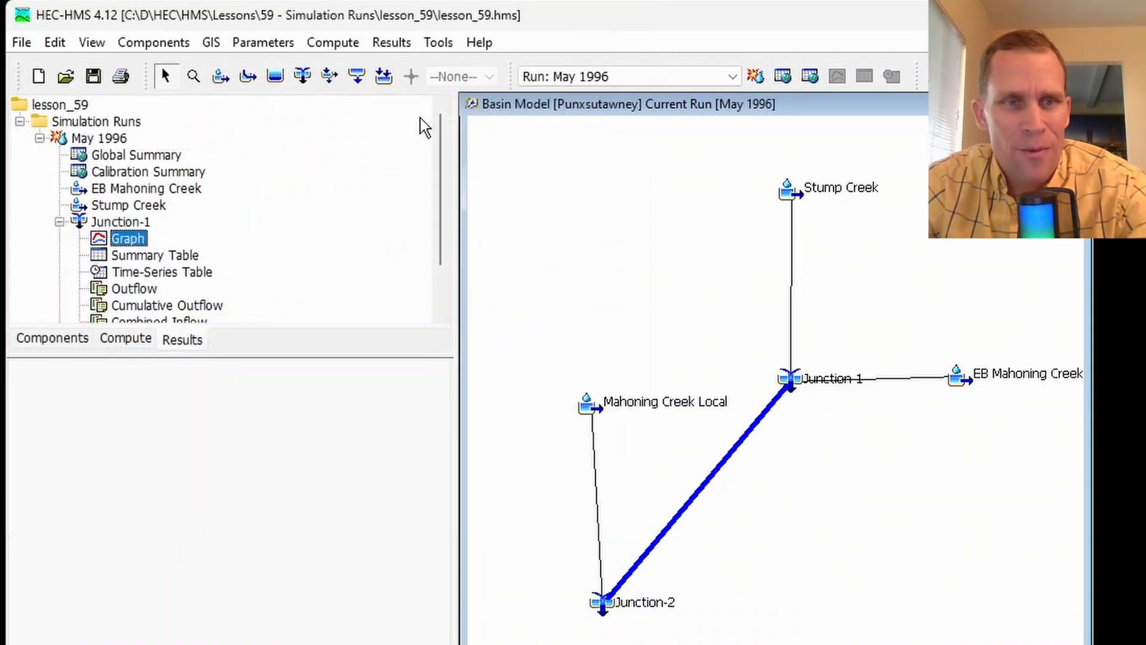
- View Junction-1's time-series table and summary table from the results list, and collapse the junction's entries
click(159, 273)
click(591, 14)
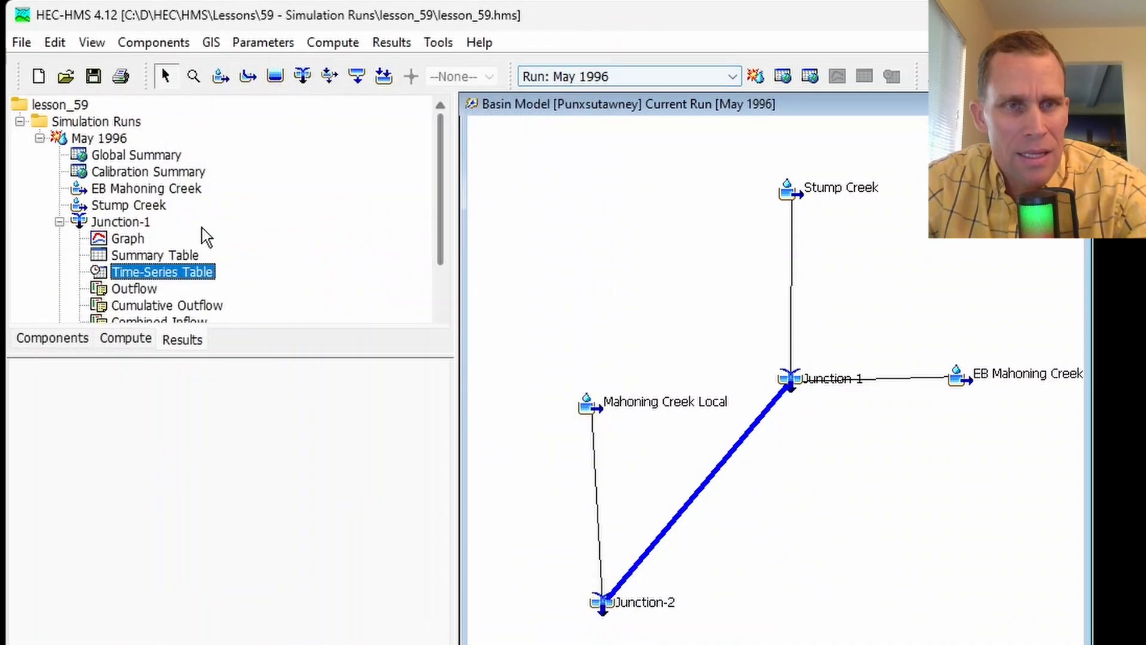
click(148, 257)
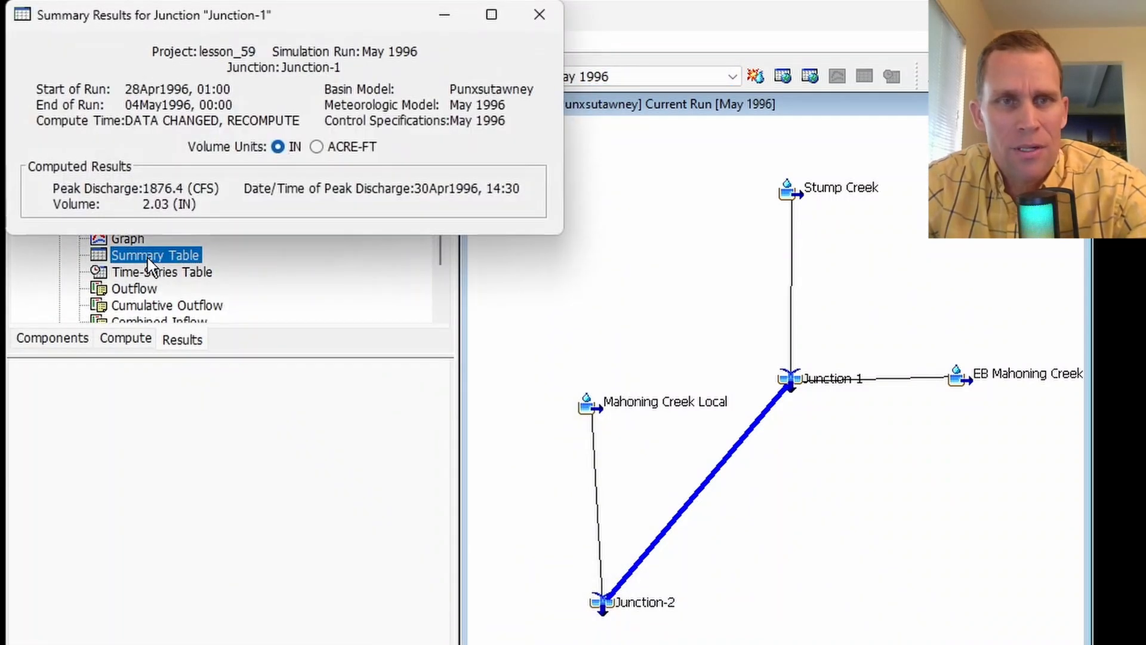
click(539, 14)
scroll(179, 230, down, 1)
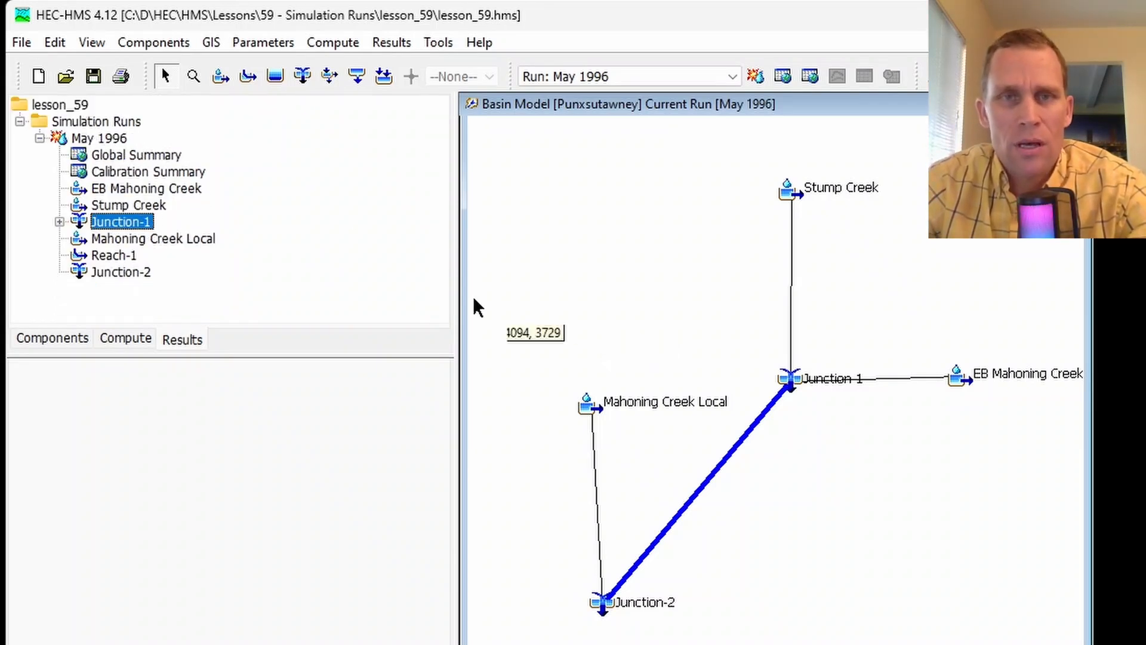
click(392, 42)
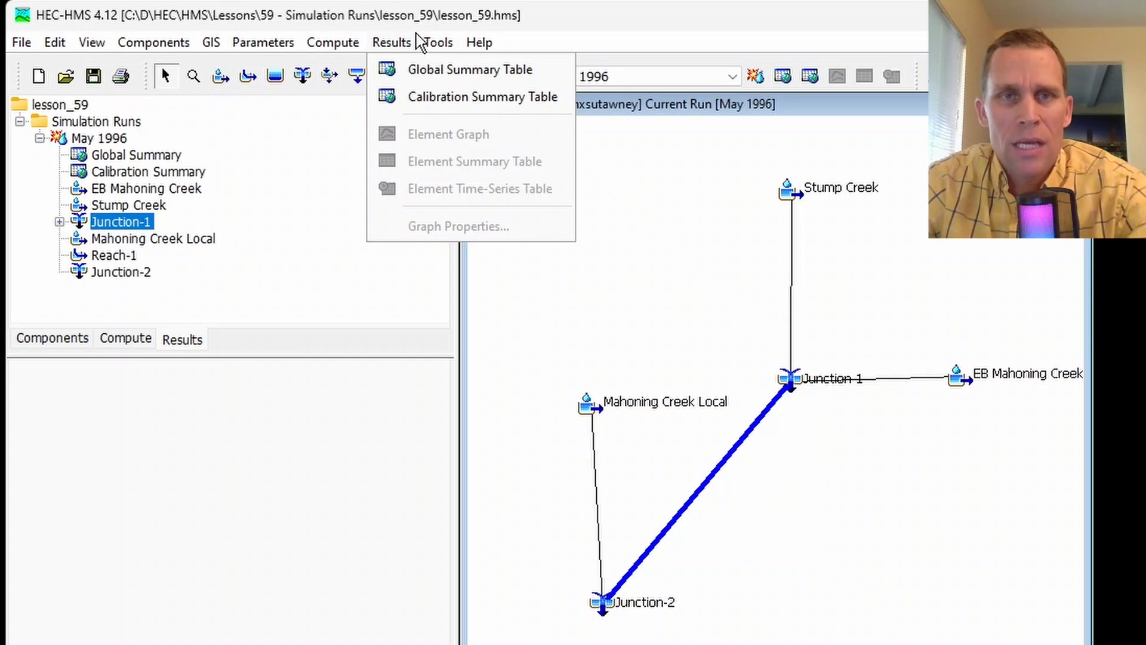
click(478, 8)
- Review the May 1996 simulation run's general, ratio and states settings
click(123, 340)
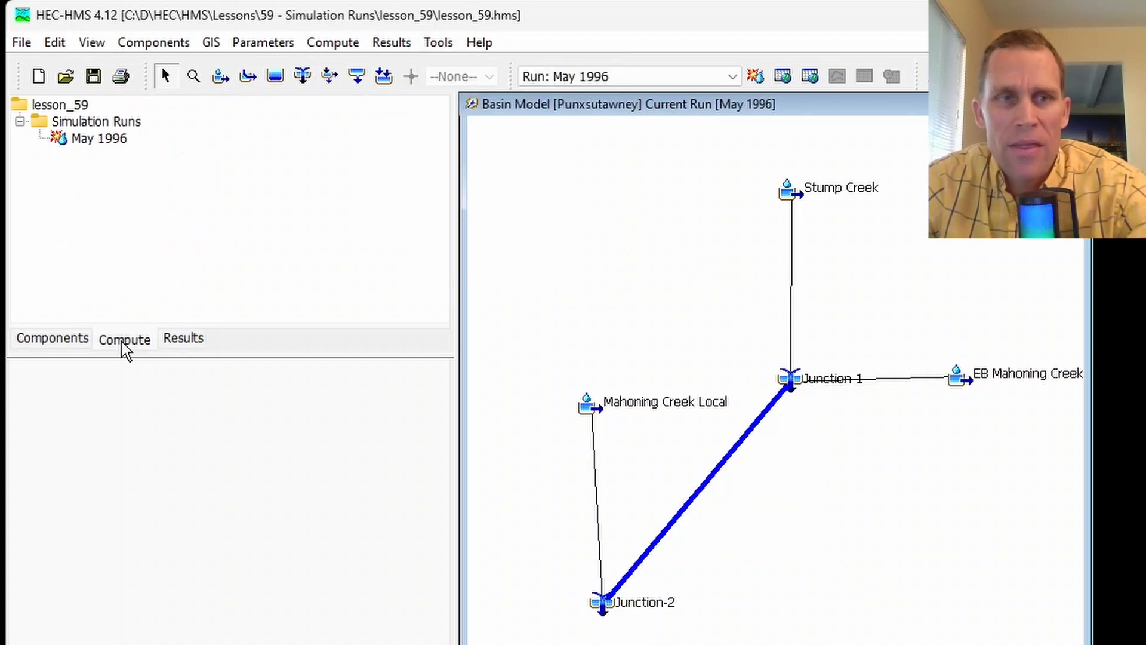
click(84, 140)
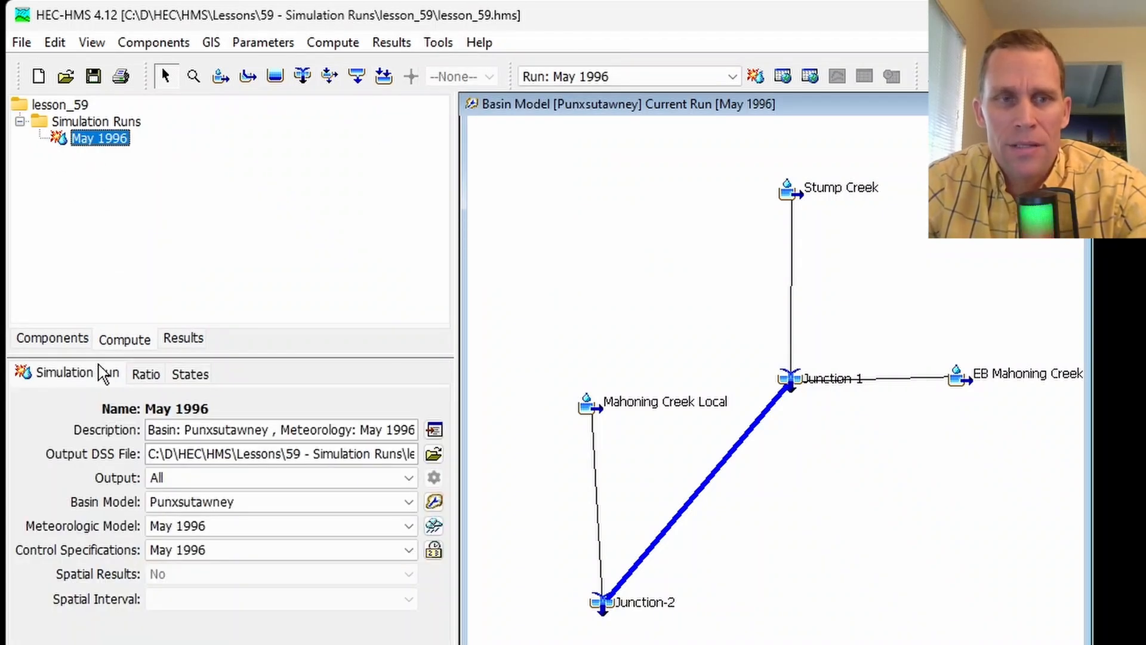
click(84, 372)
click(143, 376)
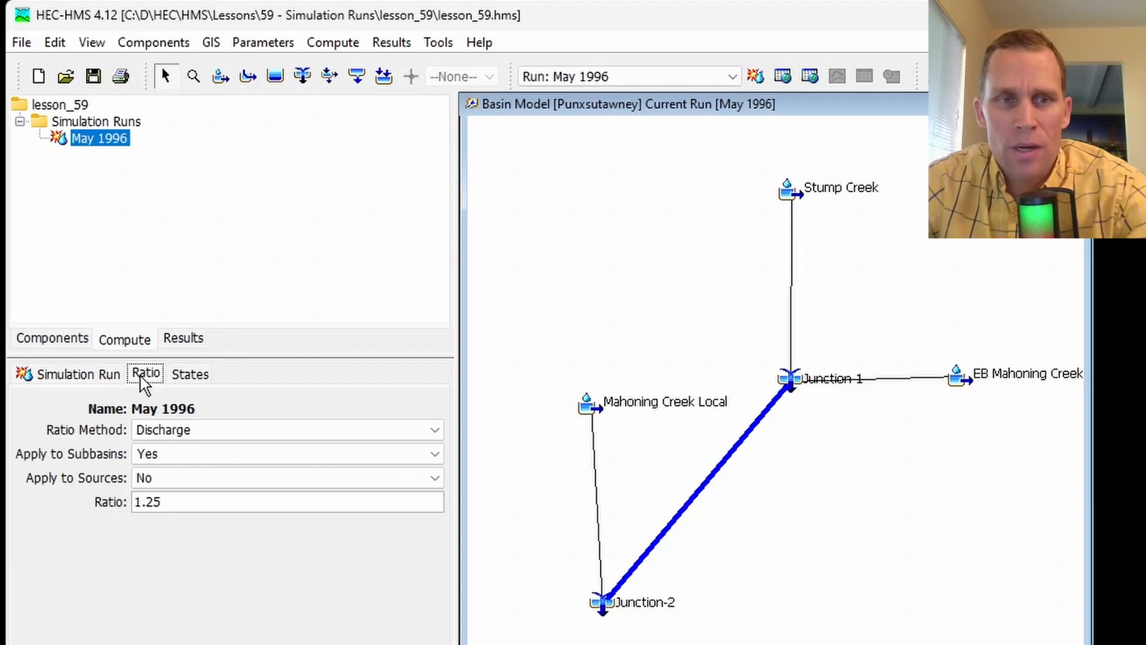
click(192, 381)
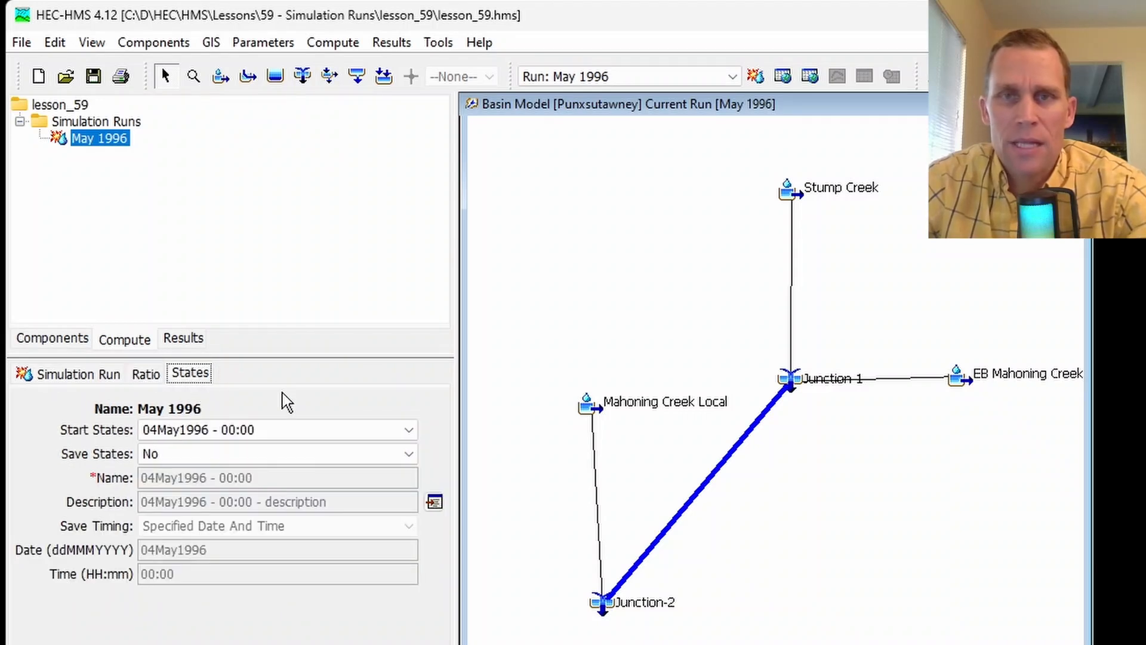